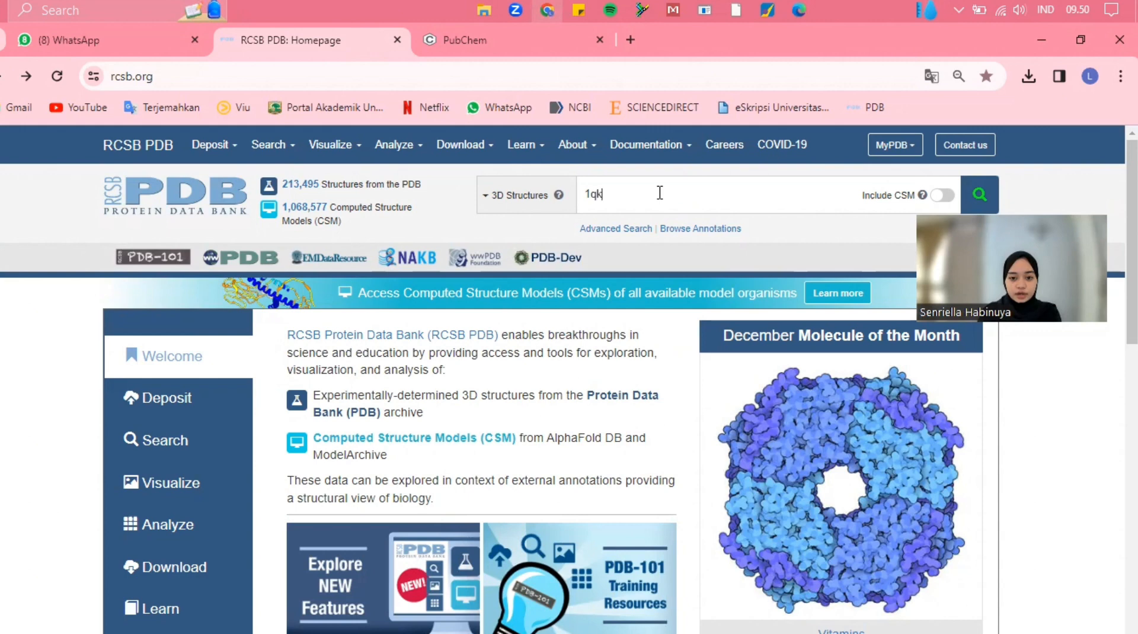
# Search the RCSB PDB for the entry 1QKM and open its structure page
pyautogui.press('BackSpace')
pyautogui.press('BackSpace')
pyautogui.press('BackSpace')
pyautogui.write('QKM')
pyautogui.click(983, 195)
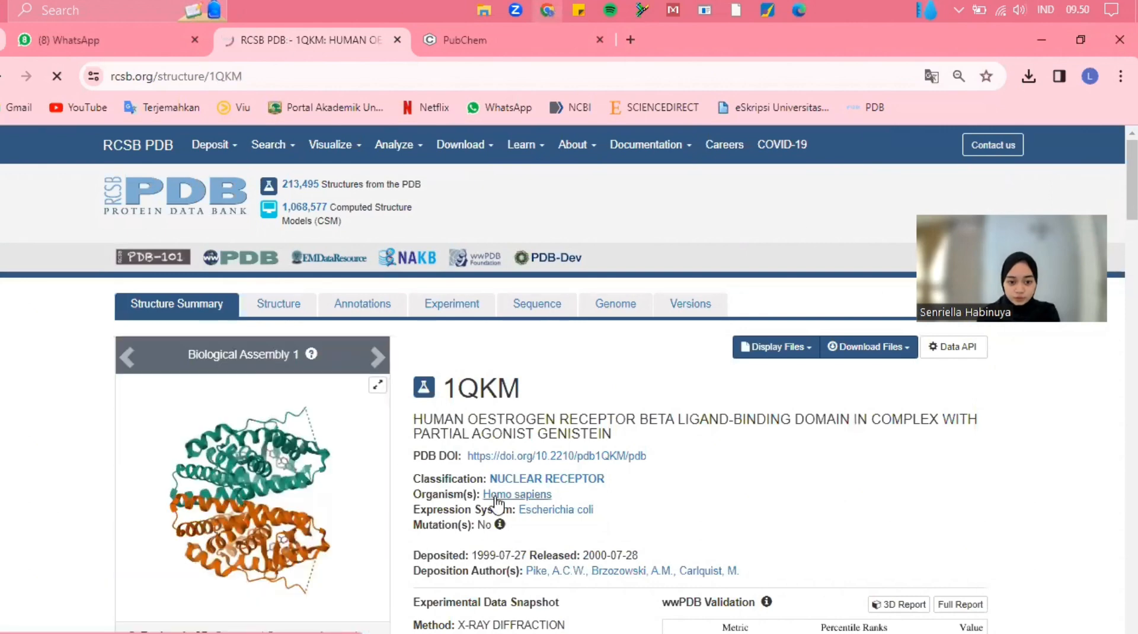
# Download the 1QKM structure file in PDB Format
pyautogui.scroll(-1, 497, 506)
pyautogui.scroll(-1, 498, 504)
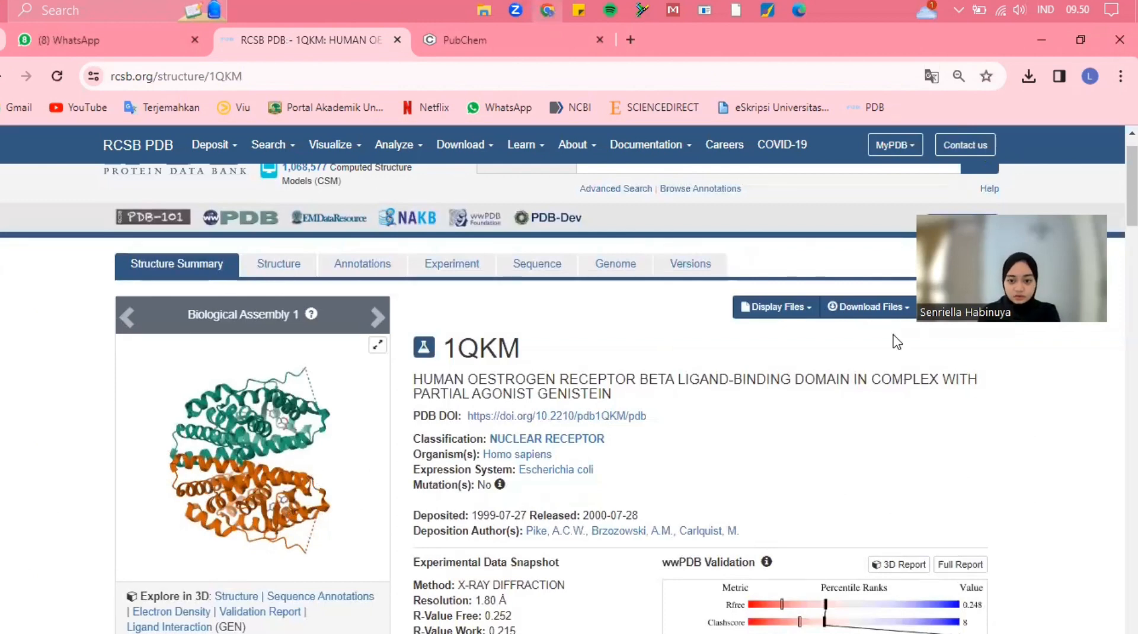
pyautogui.click(871, 307)
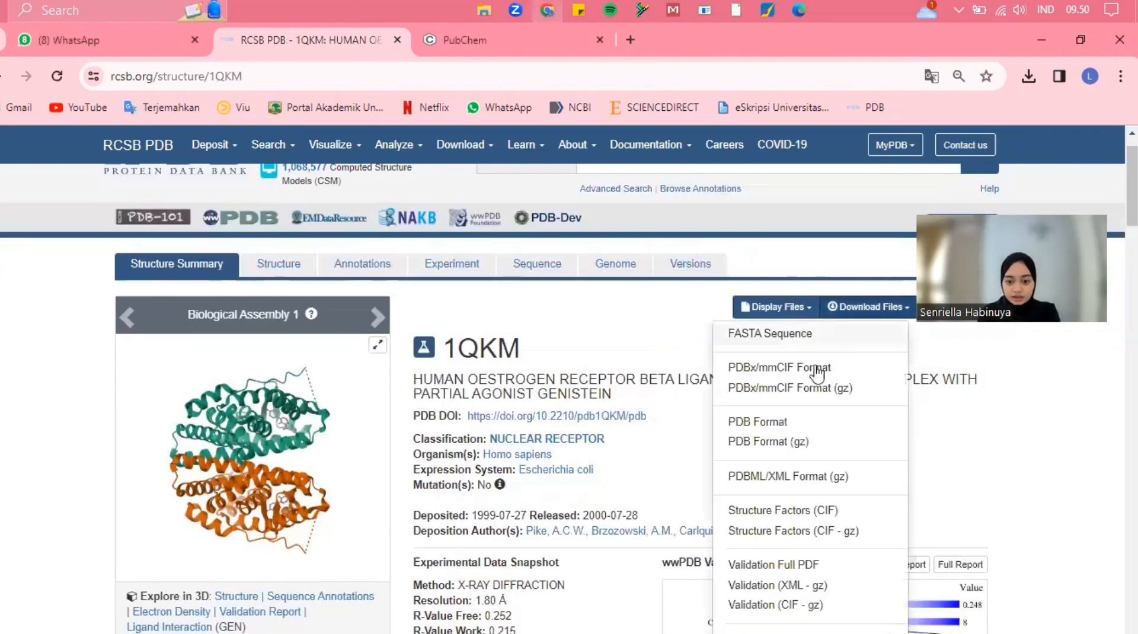
pyautogui.click(758, 423)
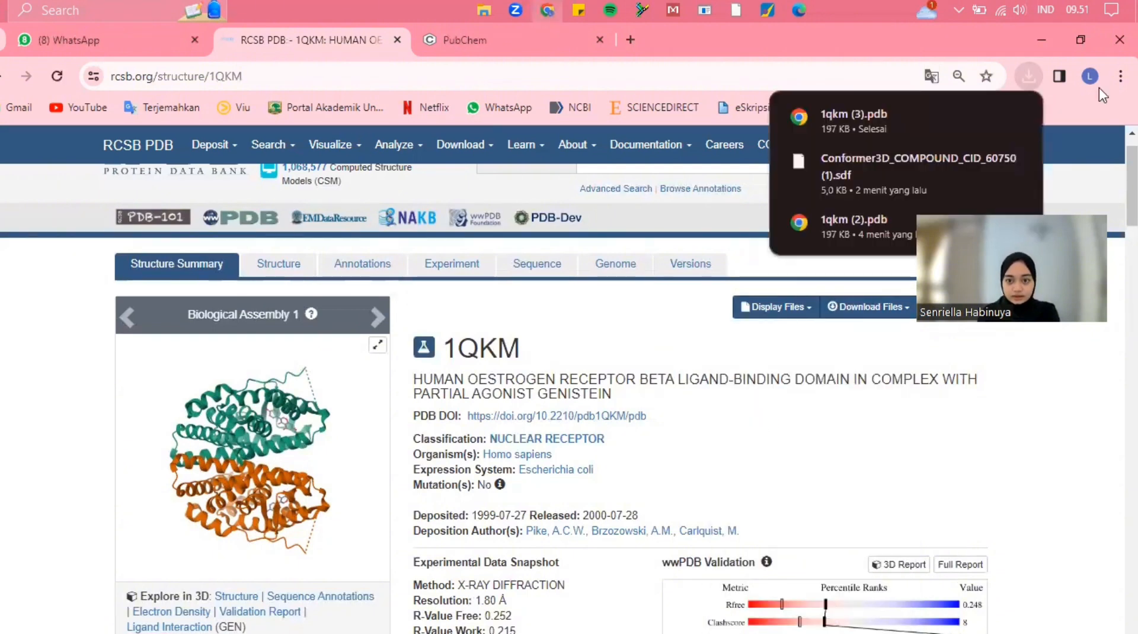
# Search PubChem for GEMCITABINE and open the best-match compound record
pyautogui.click(461, 48)
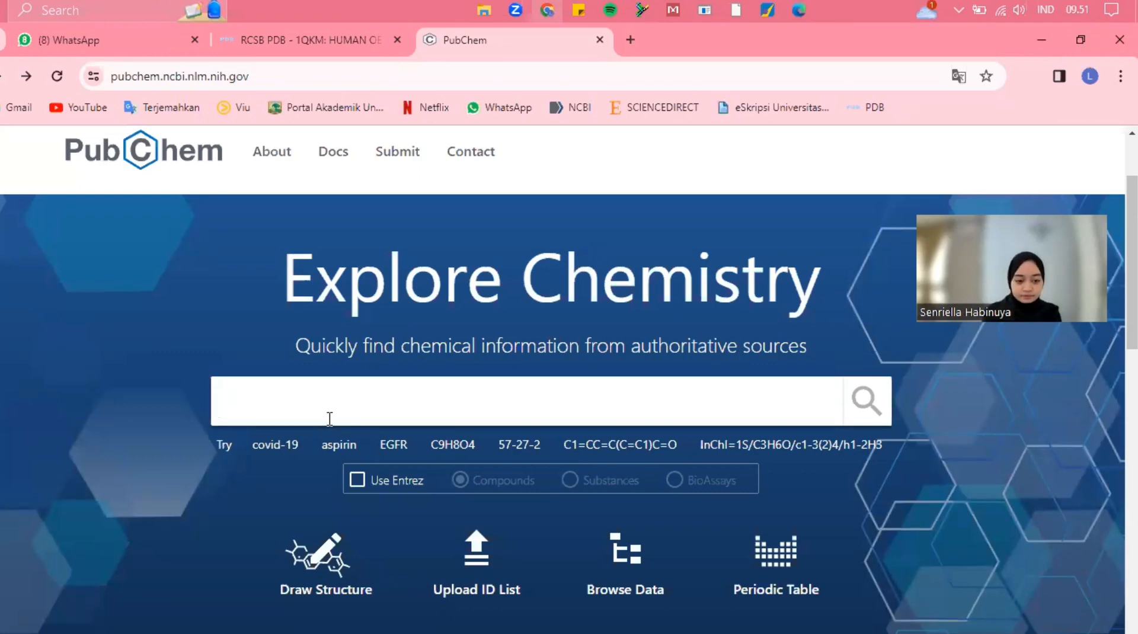
pyautogui.write('GEMC')
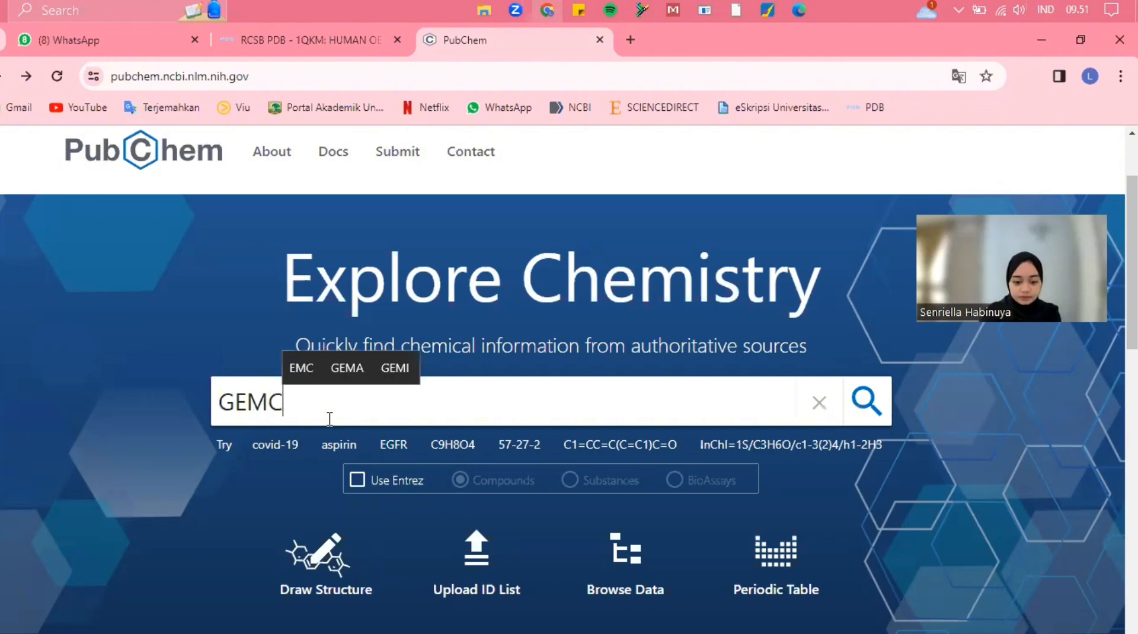
pyautogui.write('ITAB')
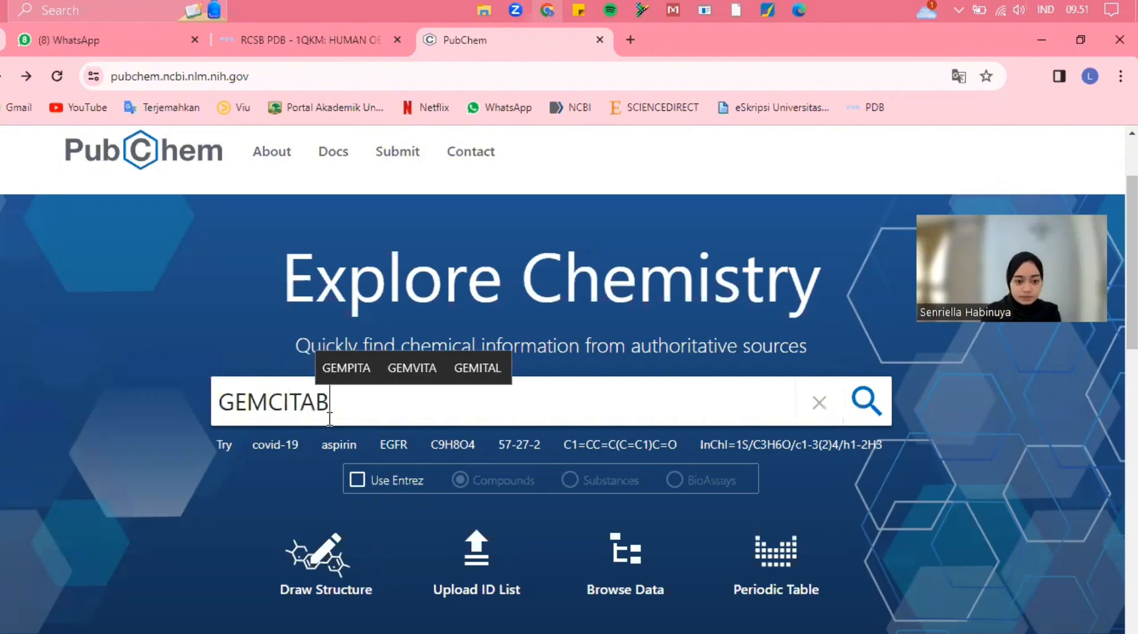
pyautogui.write('INE')
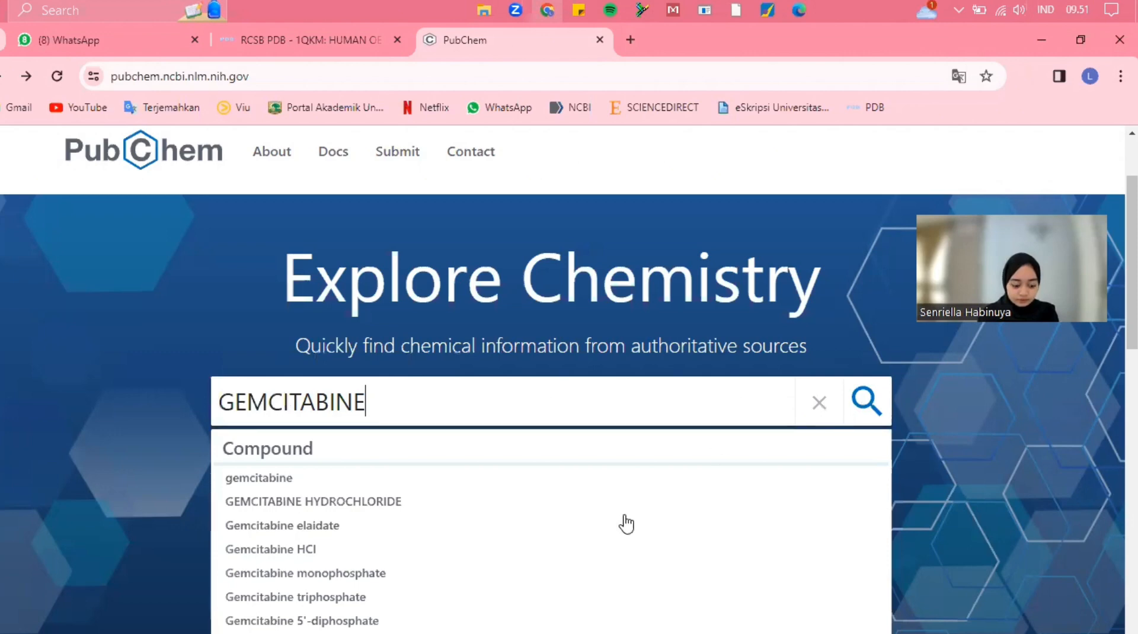
pyautogui.click(872, 405)
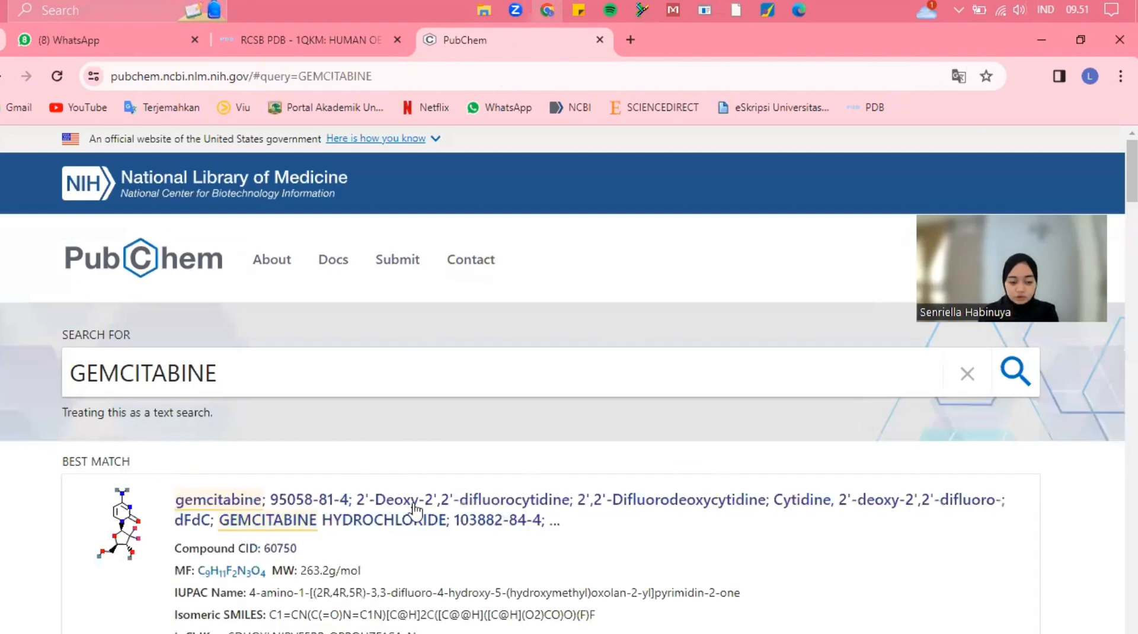
pyautogui.scroll(-2, 416, 509)
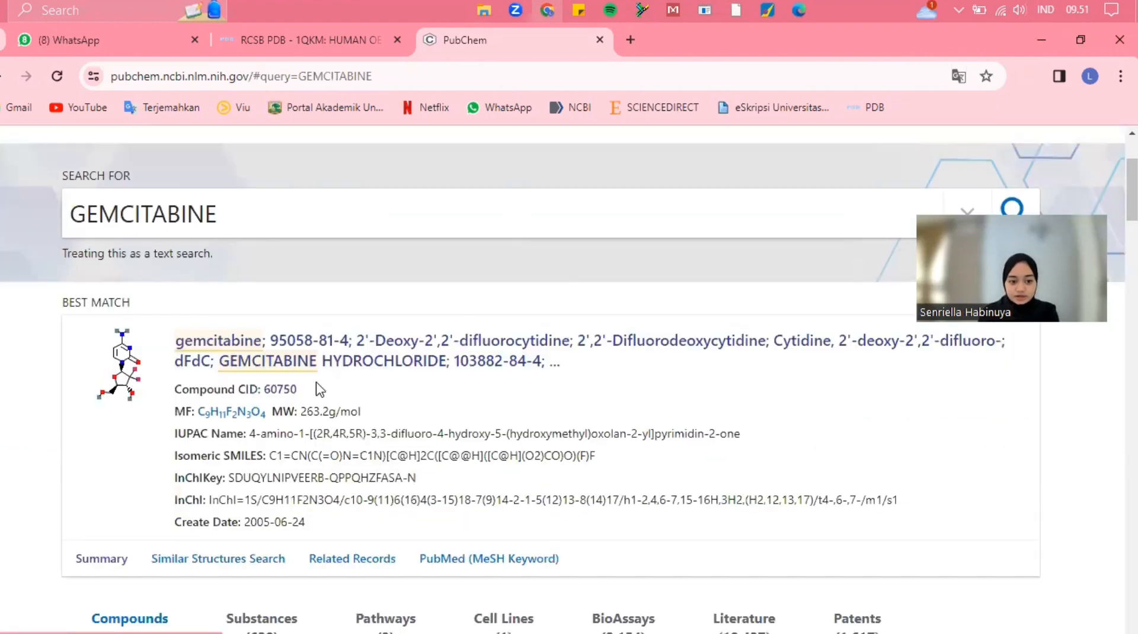
pyautogui.click(291, 366)
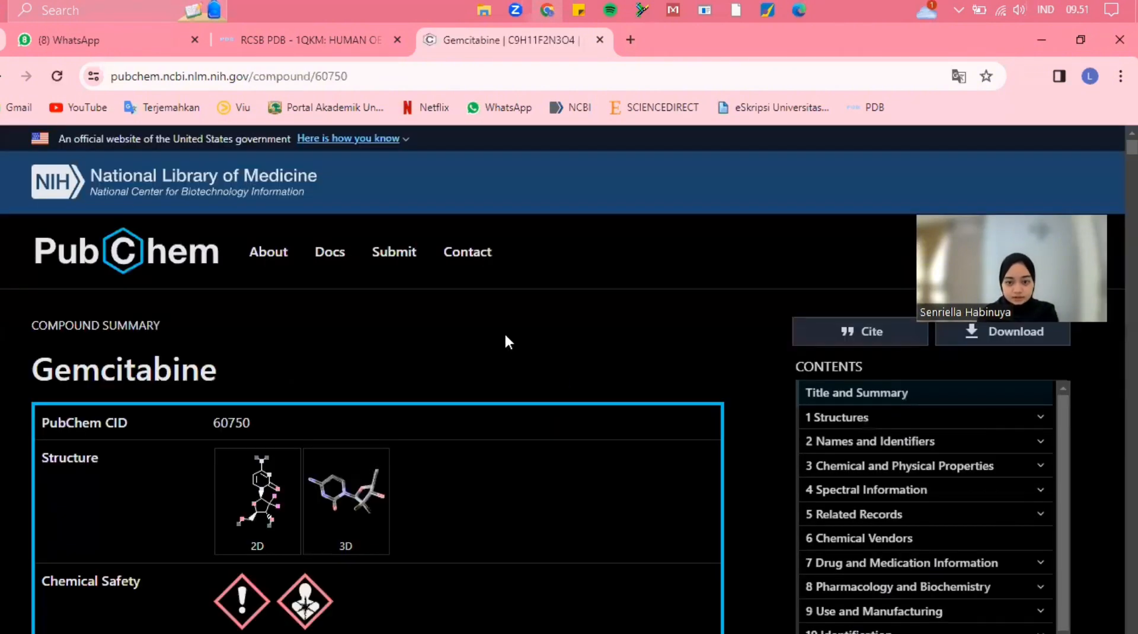
# Save gemcitabine's 3D Conformer coordinates as an SDF file and close the download options
pyautogui.scroll(-3, 506, 341)
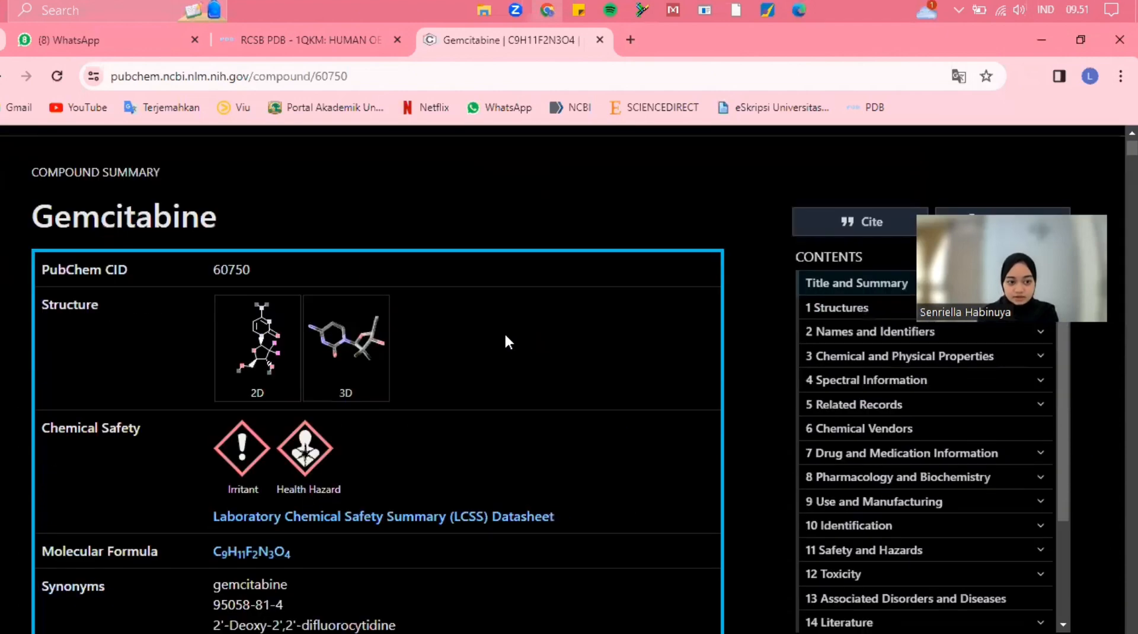
pyautogui.scroll(-1, 506, 342)
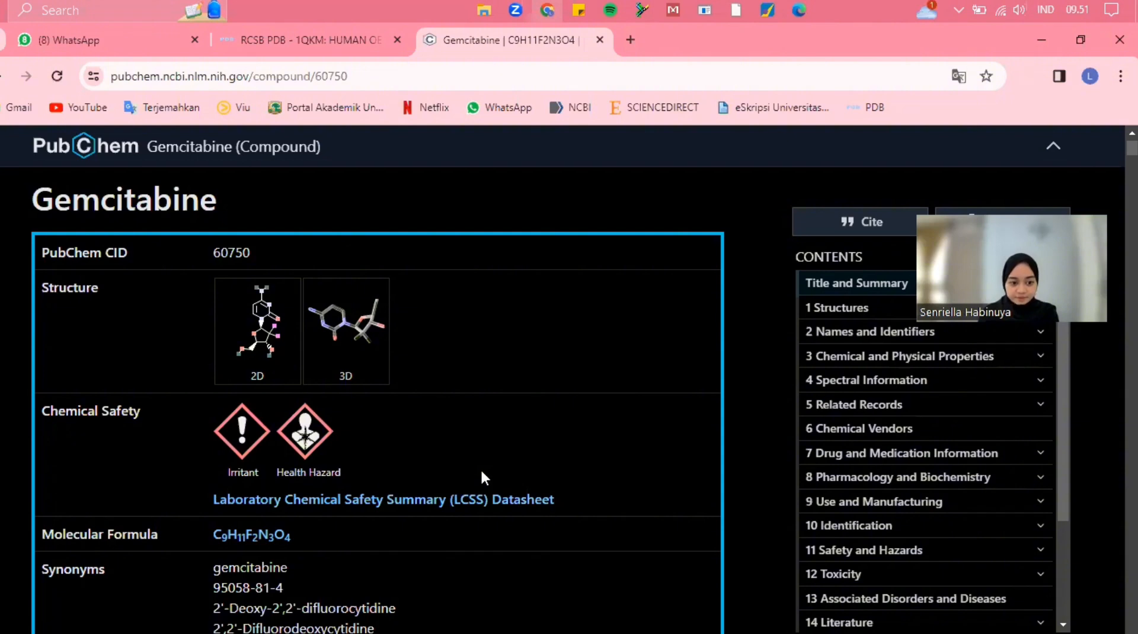
pyautogui.scroll(-3, 482, 472)
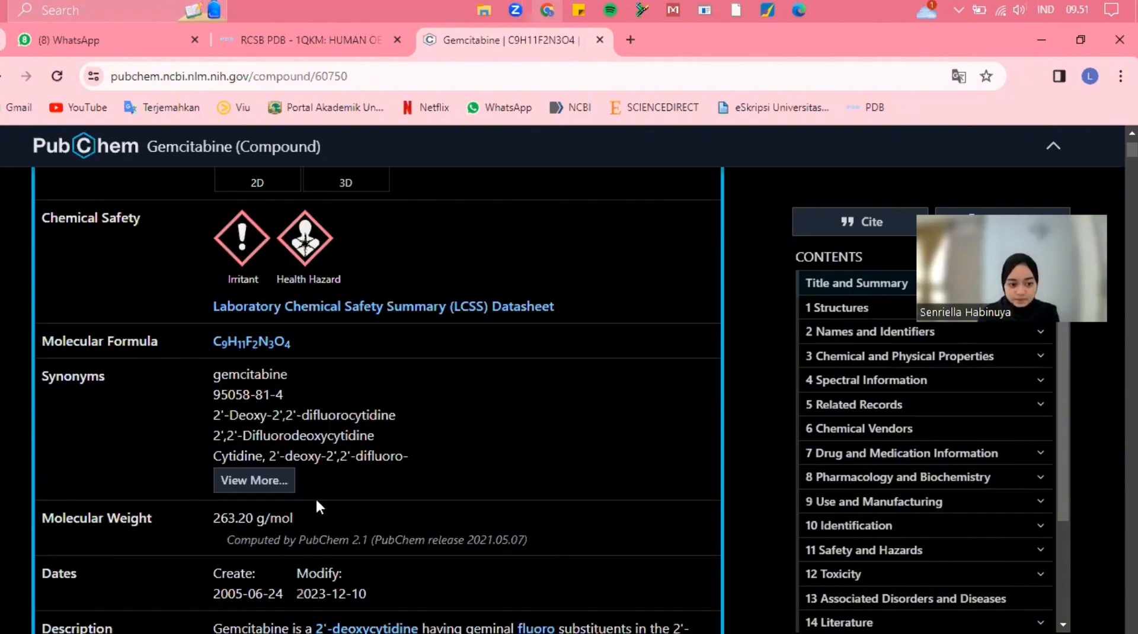
pyautogui.scroll(-1, 316, 497)
pyautogui.scroll(-2, 316, 501)
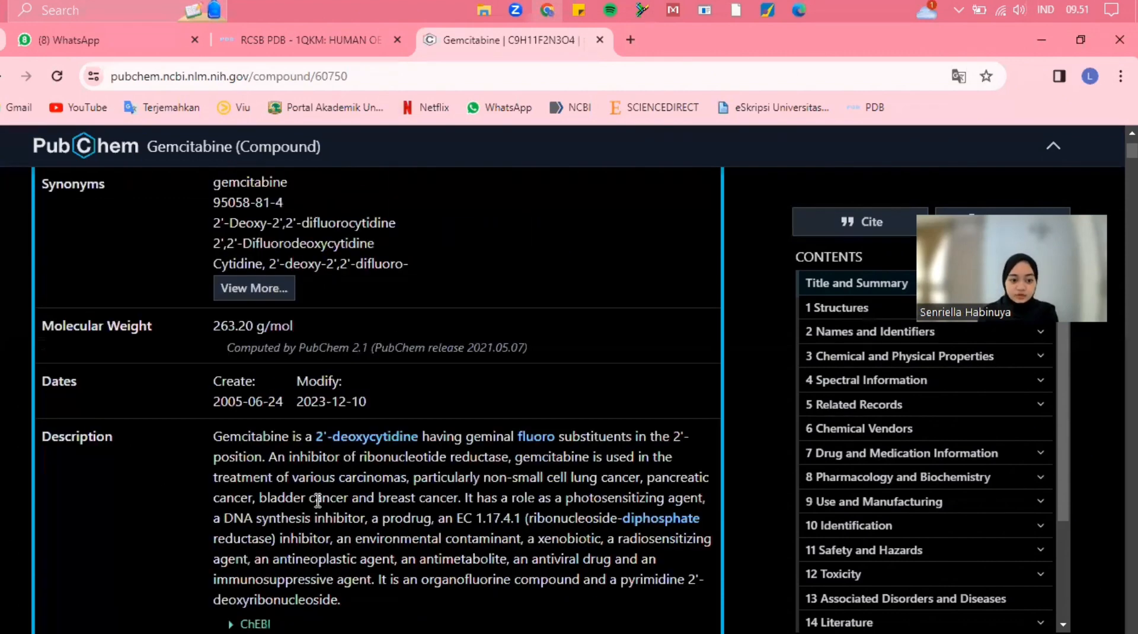
pyautogui.scroll(-1, 317, 501)
pyautogui.scroll(-2, 499, 420)
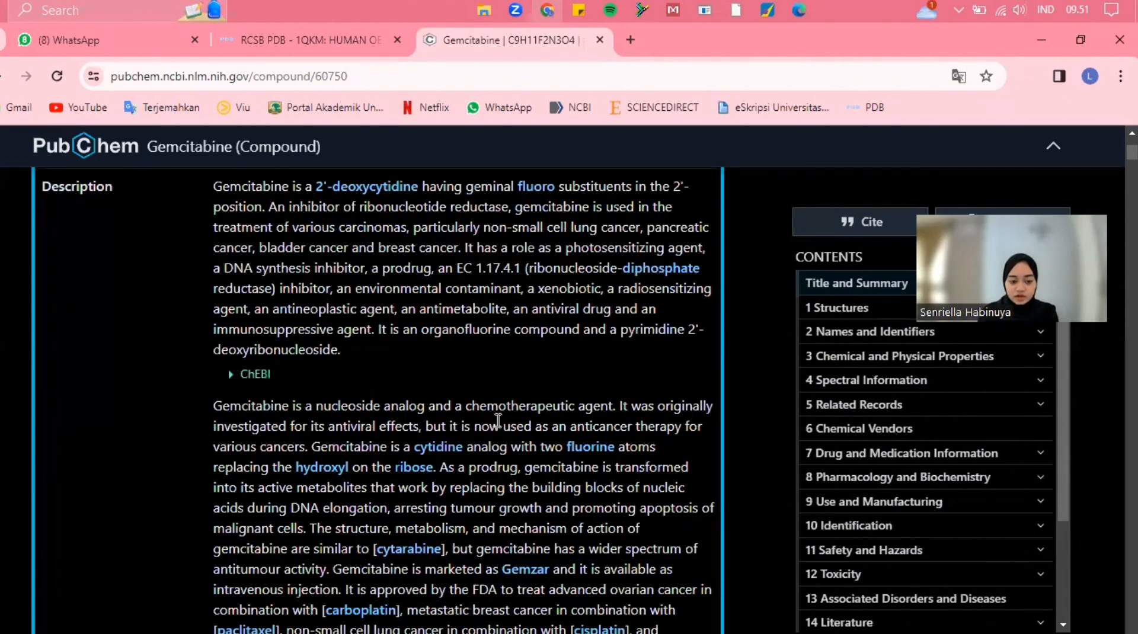
pyautogui.scroll(-3, 498, 419)
pyautogui.scroll(-5, 498, 421)
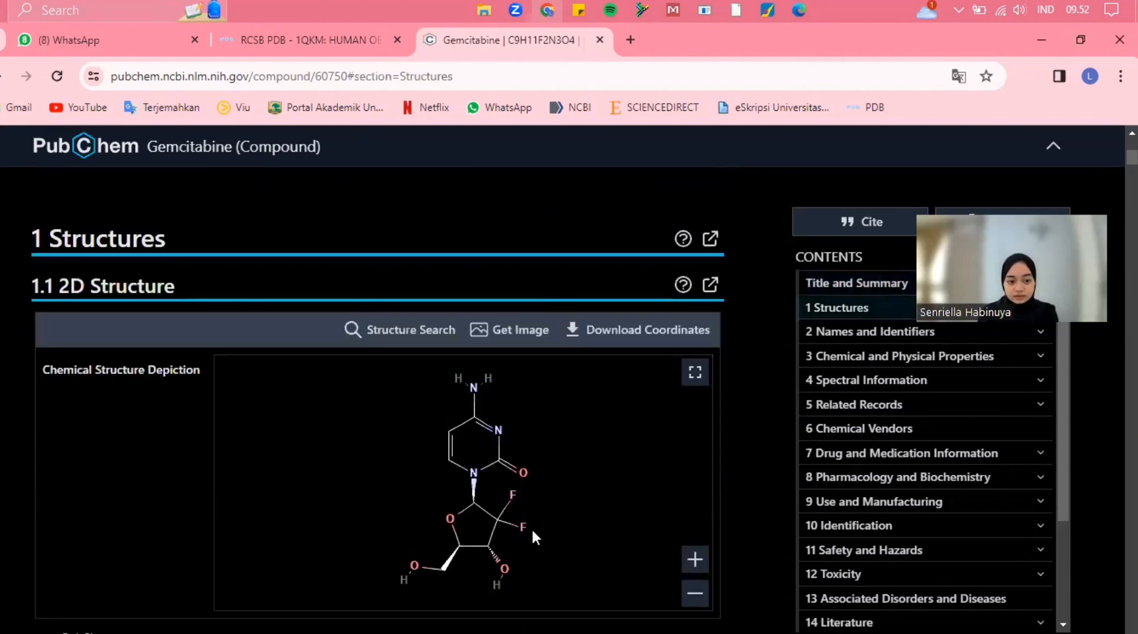
pyautogui.scroll(-5, 531, 527)
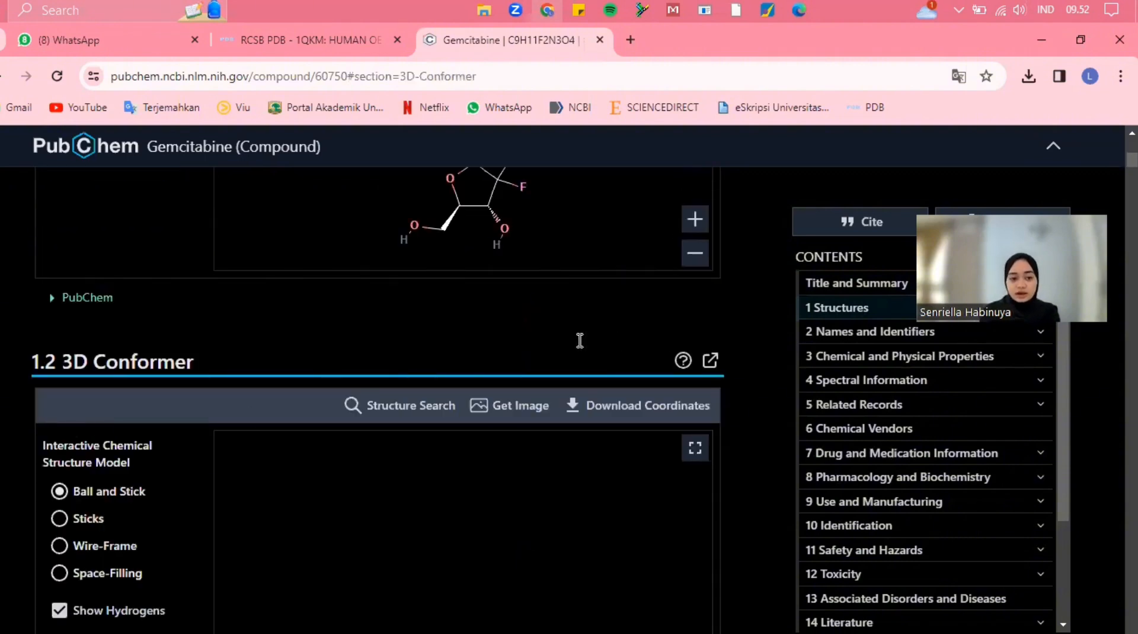
pyautogui.scroll(-1, 623, 319)
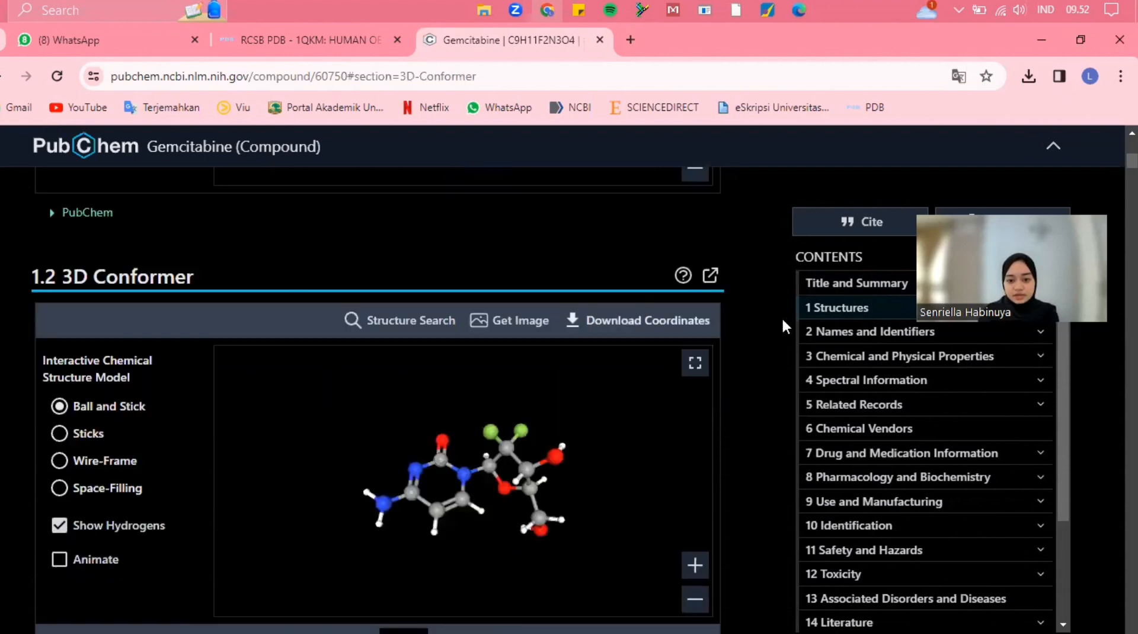
pyautogui.click(648, 322)
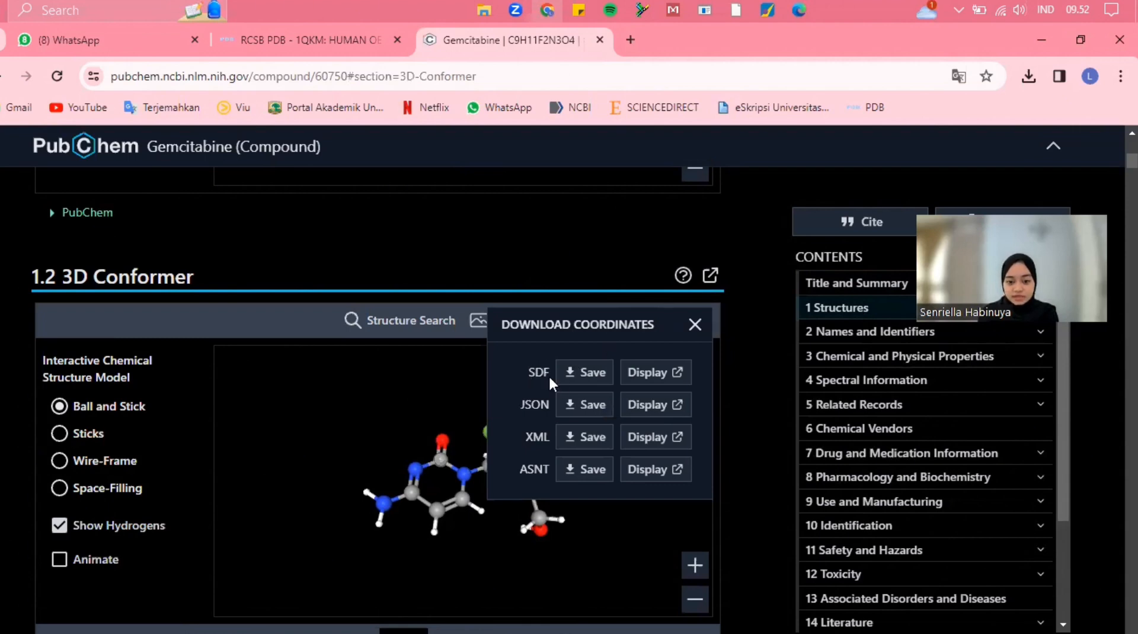
pyautogui.click(572, 378)
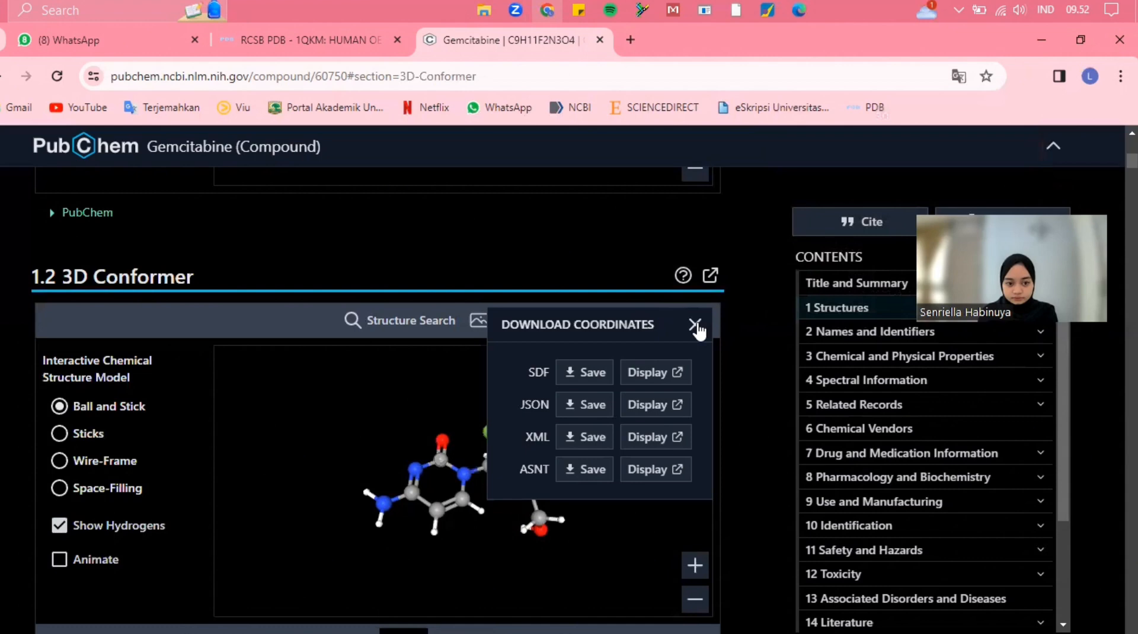
pyautogui.click(695, 325)
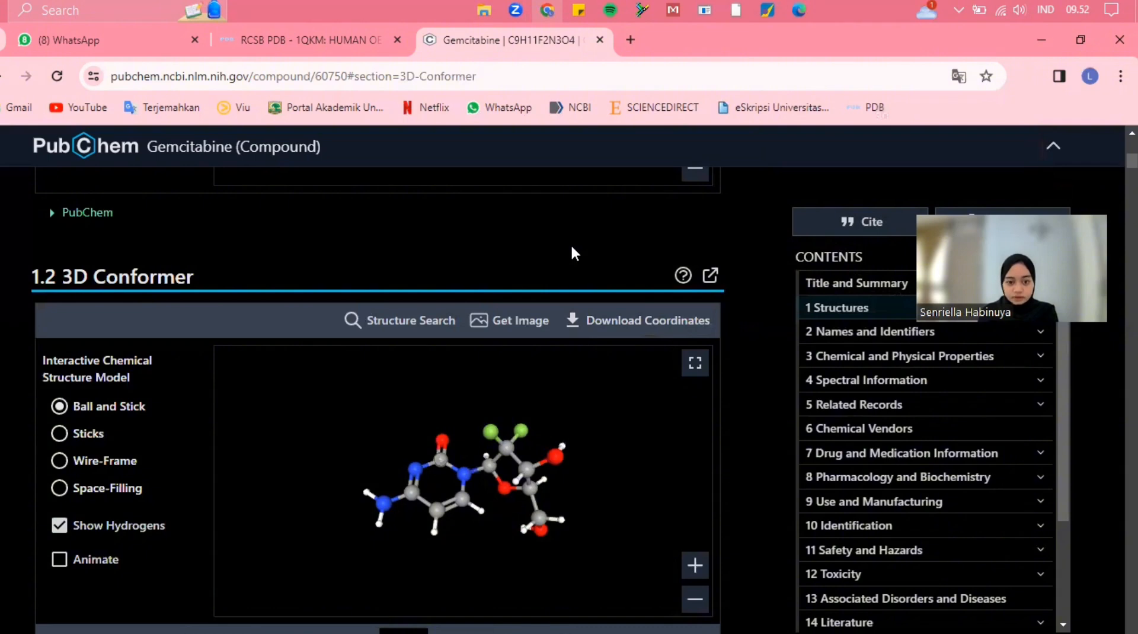
# Select gemcitabine's complete Canonical SMILES string in the Computed Descriptors section
pyautogui.scroll(-2, 572, 249)
pyautogui.scroll(-2, 572, 249)
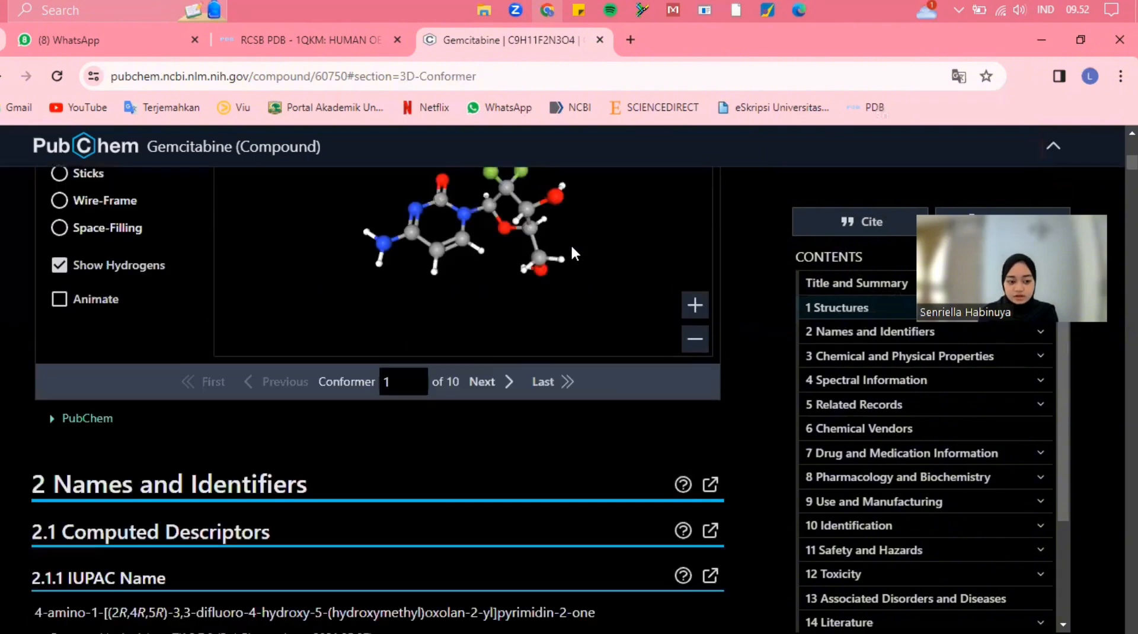
pyautogui.scroll(-2, 572, 249)
pyautogui.scroll(-2, 573, 249)
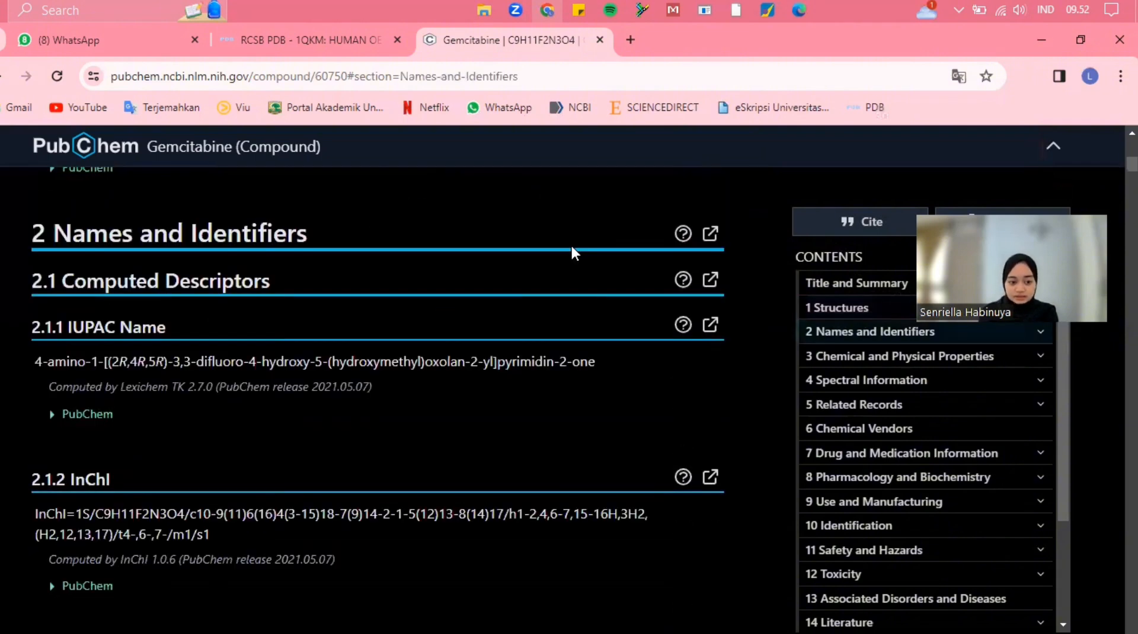
pyautogui.scroll(-4, 572, 249)
pyautogui.scroll(-2, 572, 249)
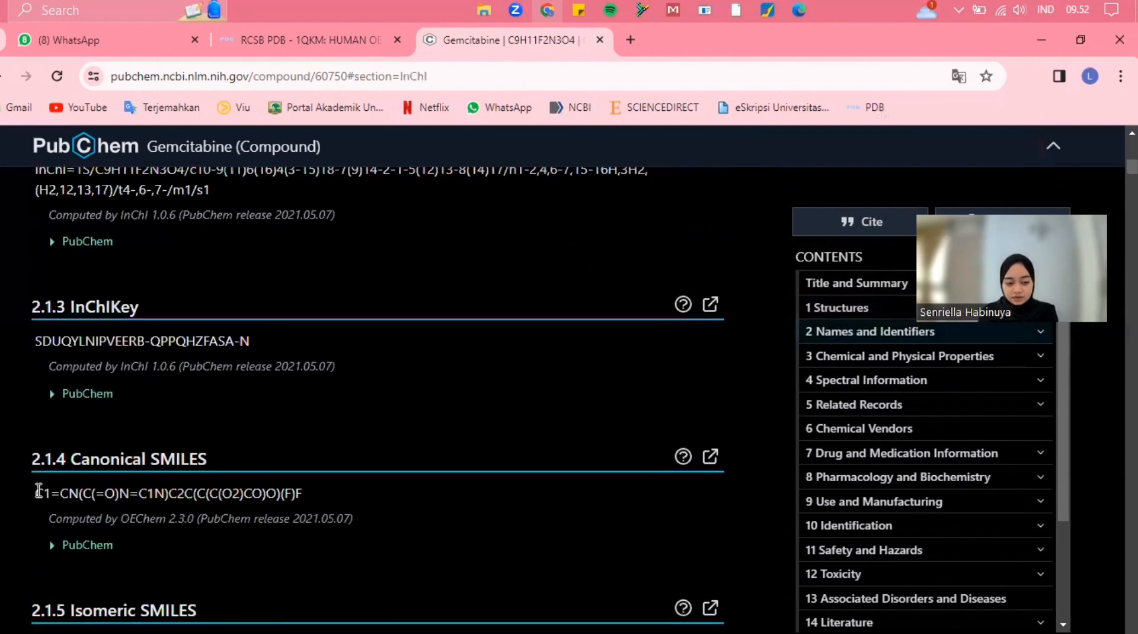
pyautogui.moveTo(36, 491); pyautogui.dragTo(320, 486)
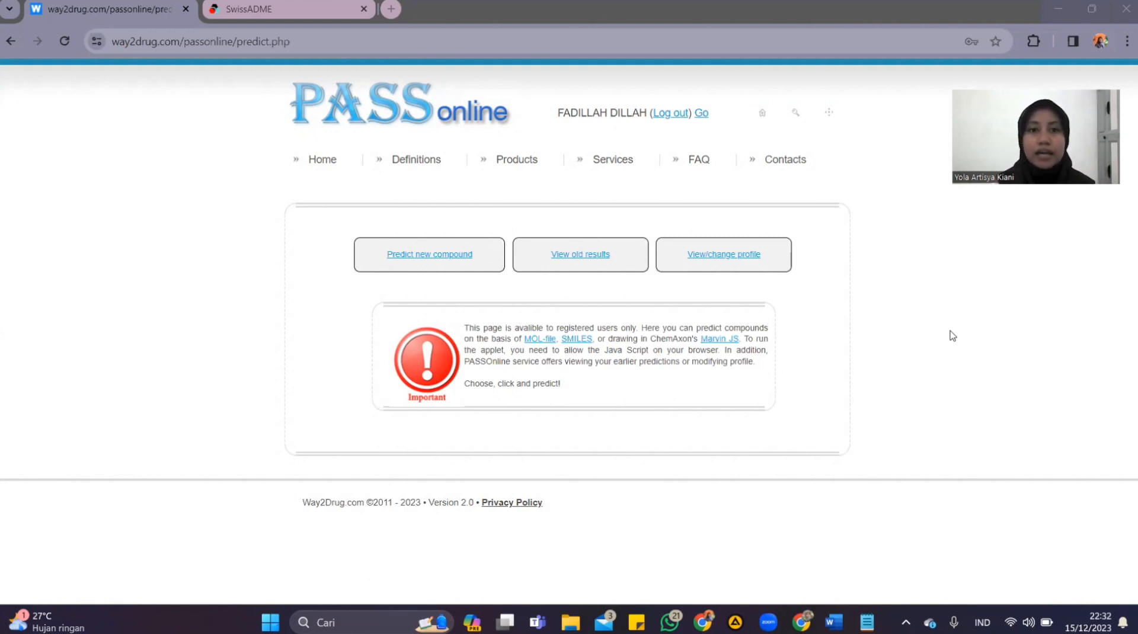
# Look at the SwissADME page briefly, return to PASS Online and start a new compound prediction using SMILES input
pyautogui.click(221, 12)
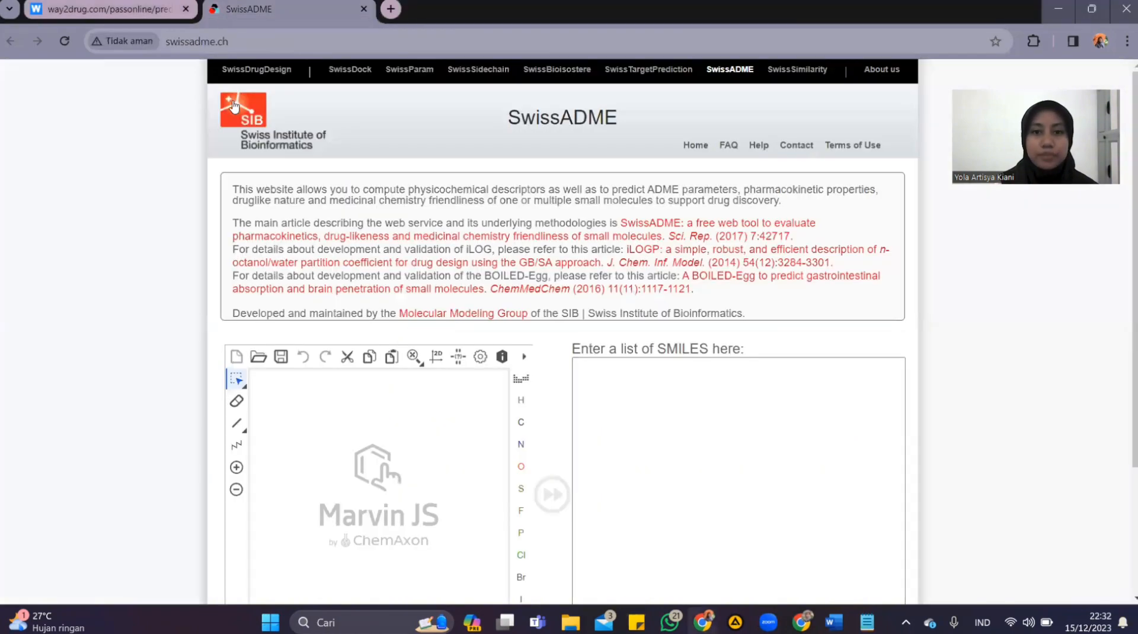
pyautogui.click(96, 14)
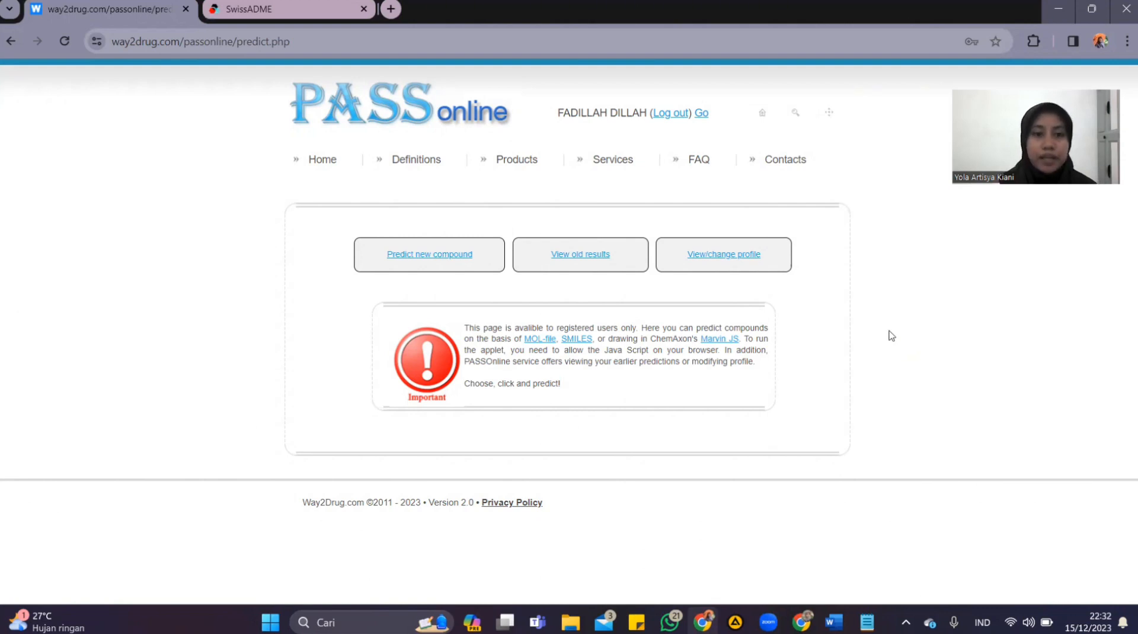
pyautogui.click(430, 259)
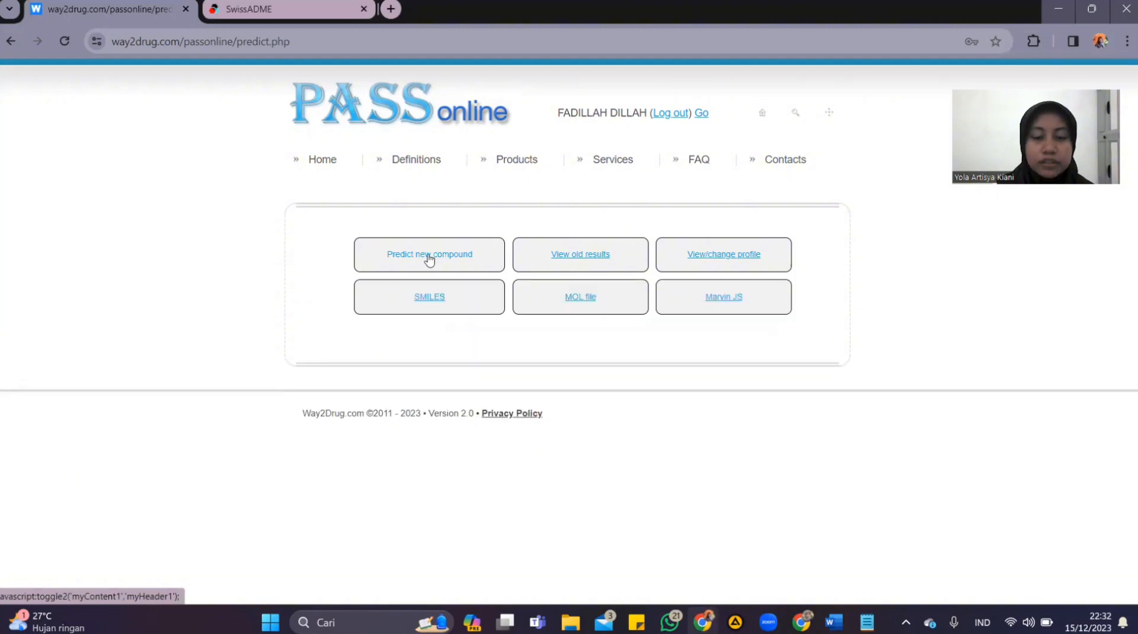
pyautogui.click(431, 298)
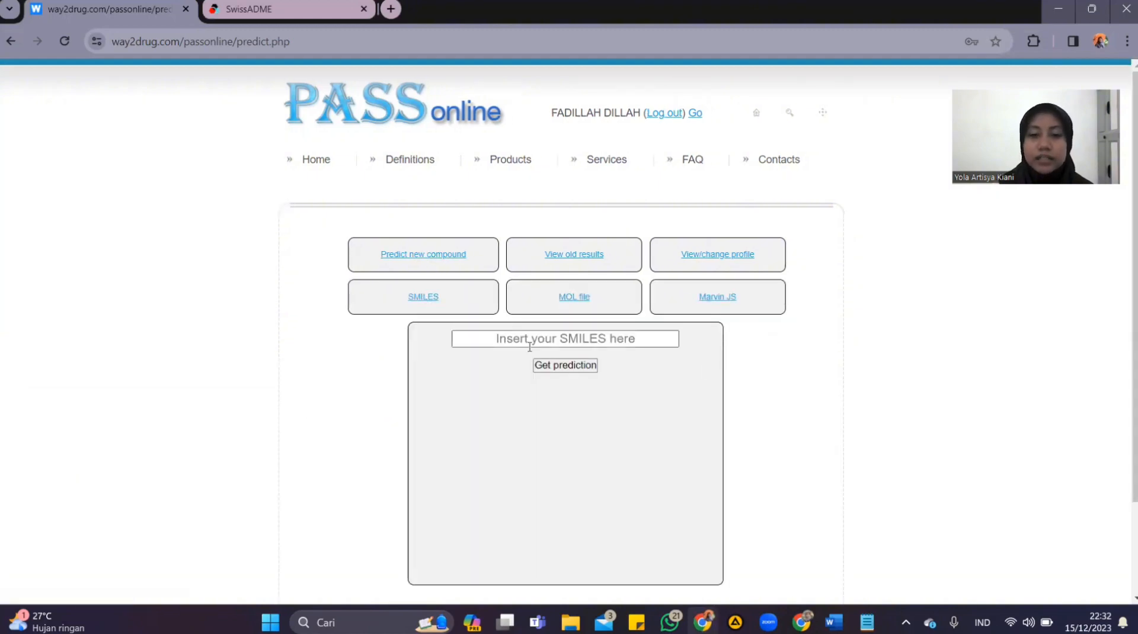
pyautogui.click(595, 338)
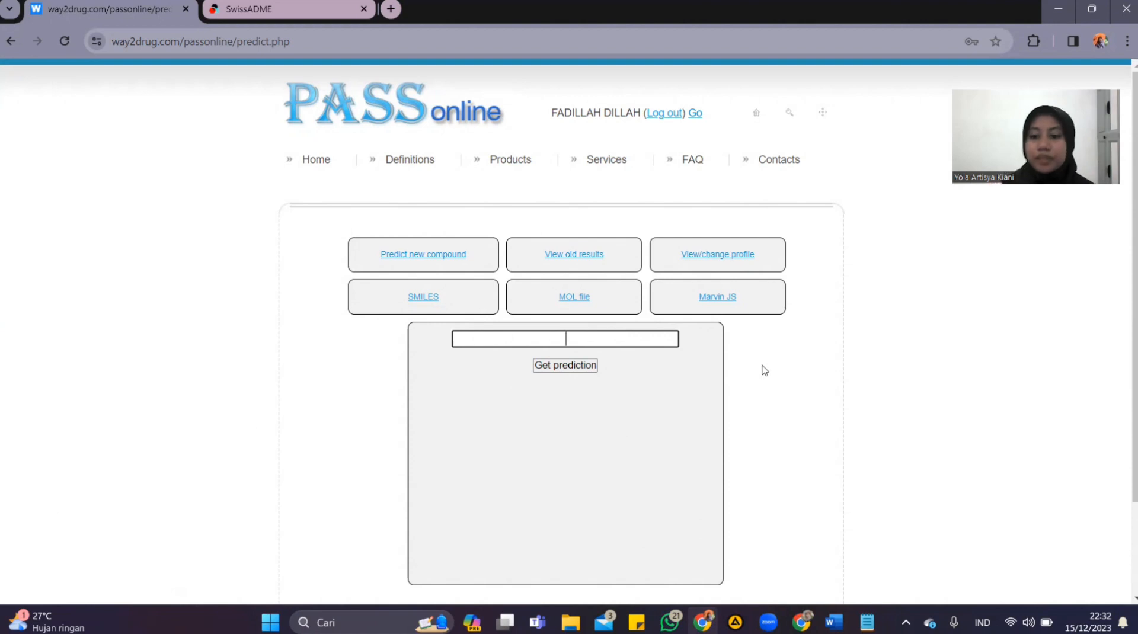
# Copy the Canonical SMILES string C1=CN(C(=O)N=C1N)C2C(C(C(O2)CO)O)(F)F from the Gemcitabine note in Notepad and return to PASS Online
pyautogui.click(867, 621)
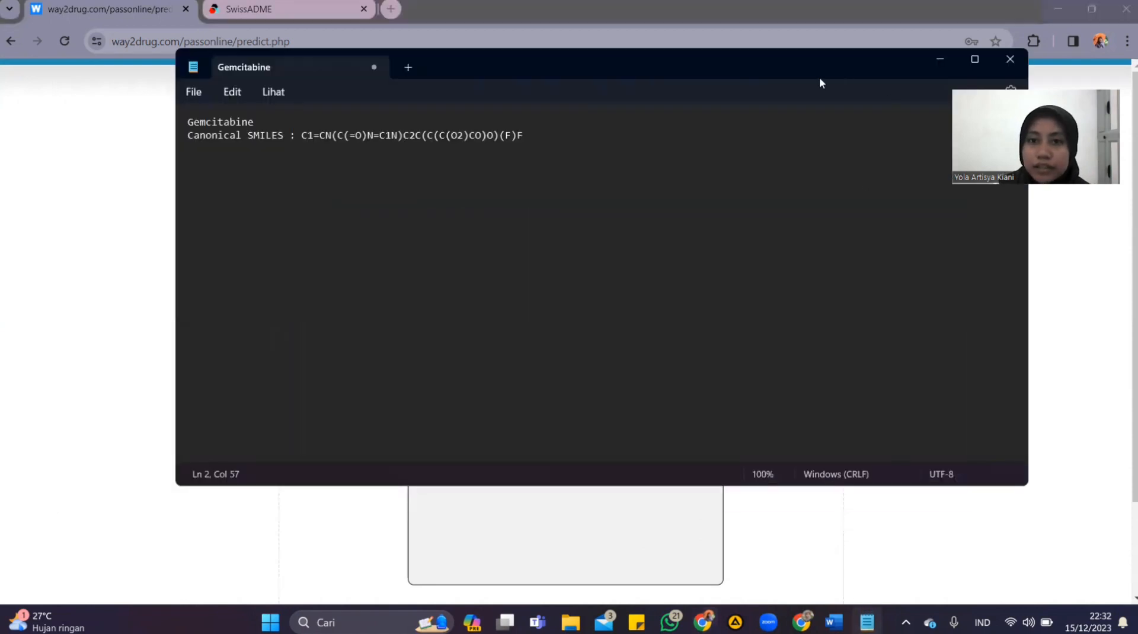
pyautogui.moveTo(682, 64); pyautogui.dragTo(737, 105)
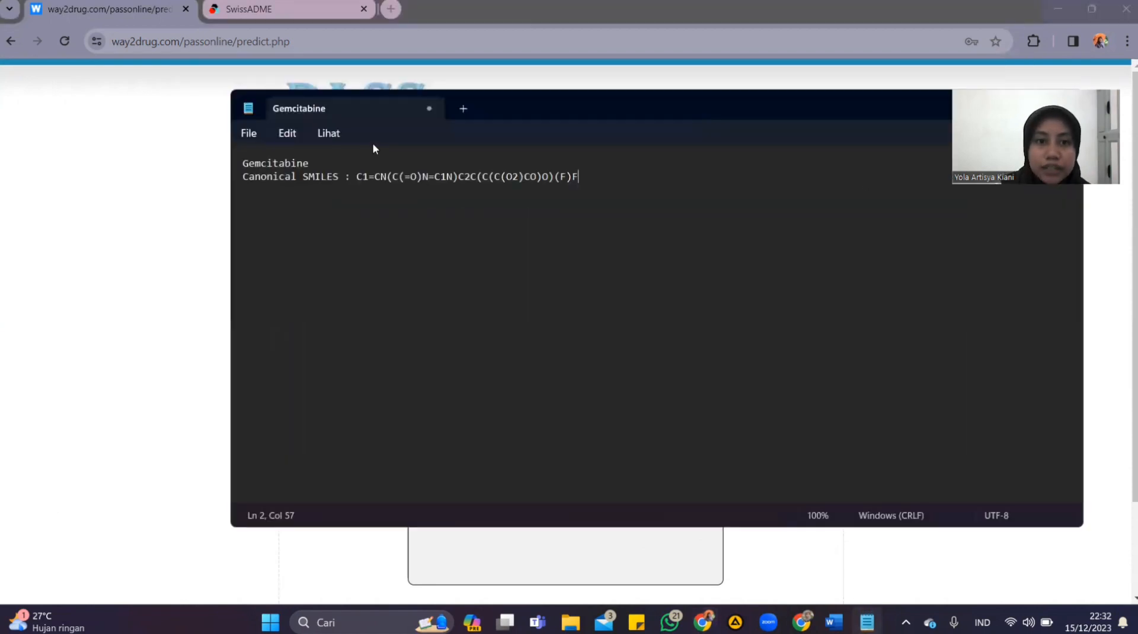
pyautogui.moveTo(359, 178); pyautogui.dragTo(580, 182)
pyautogui.press('cmd+c')
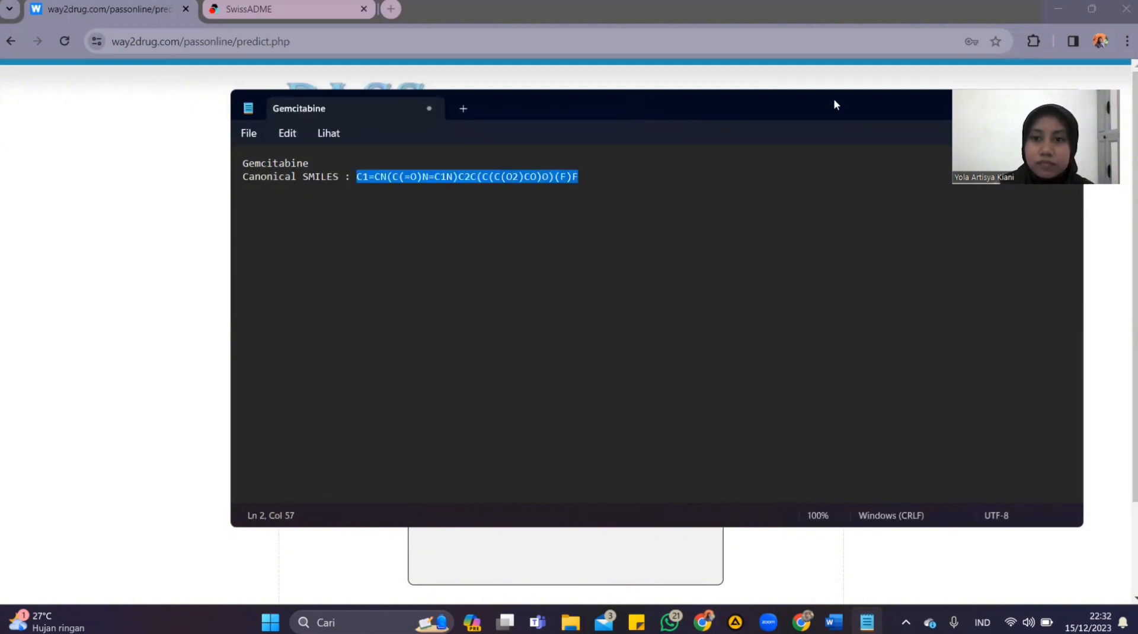
pyautogui.click(999, 107)
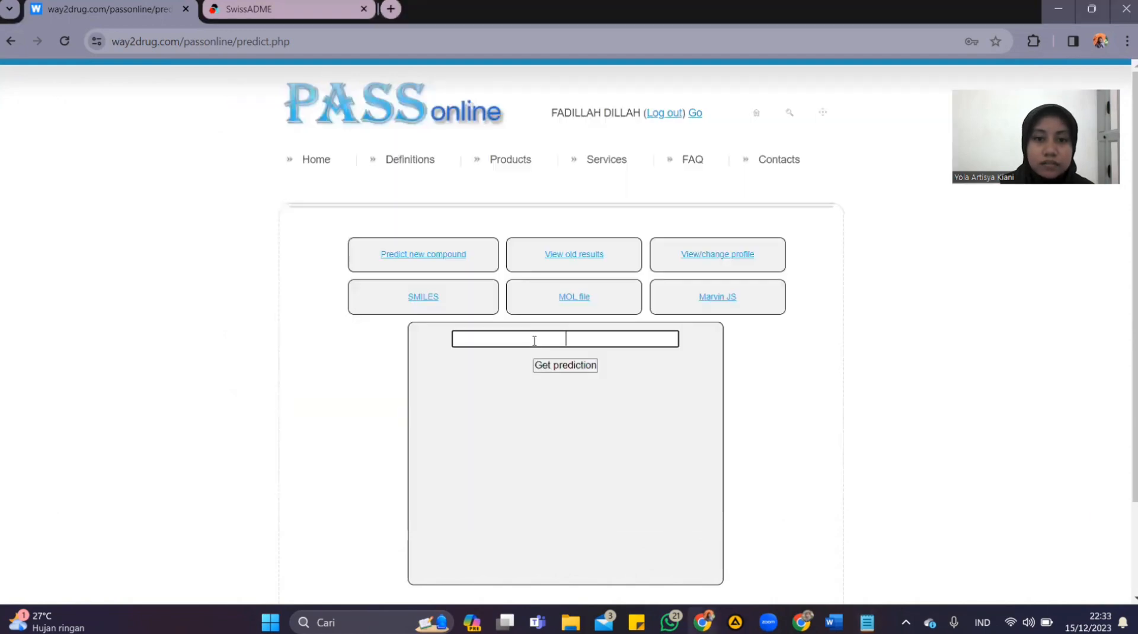
# Enter gemcitabine's canonical SMILES C1=CN(C(=O)N=C1N)C2C(C(C(O2)CO)O)(F)F as the compound and run the PASS Online prediction
pyautogui.rightClick(569, 339)
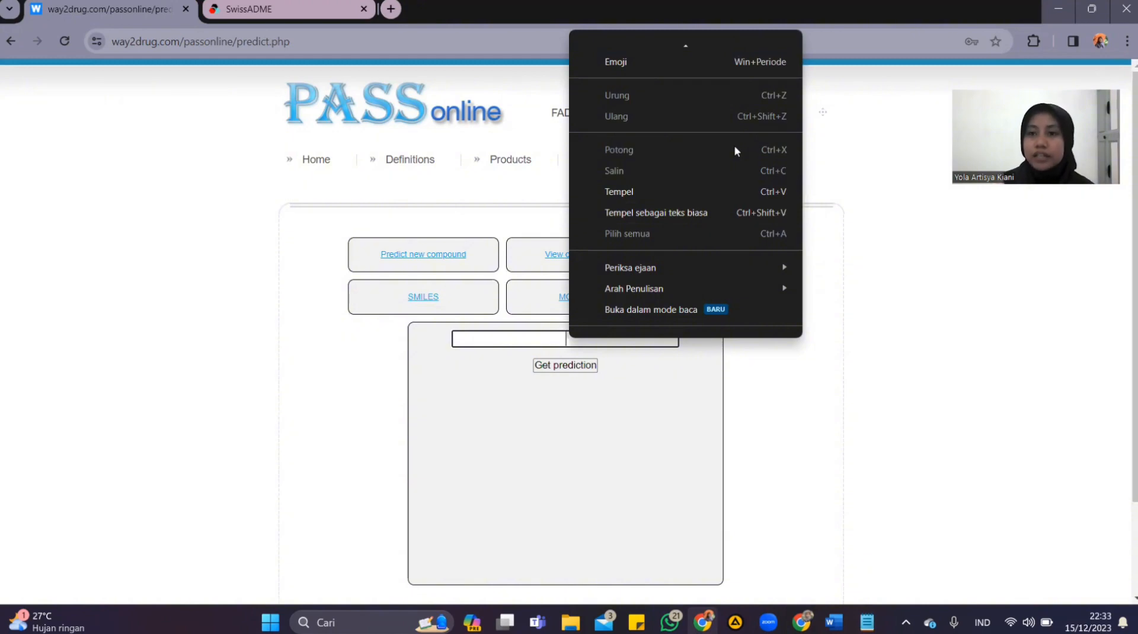
pyautogui.click(696, 193)
pyautogui.click(568, 367)
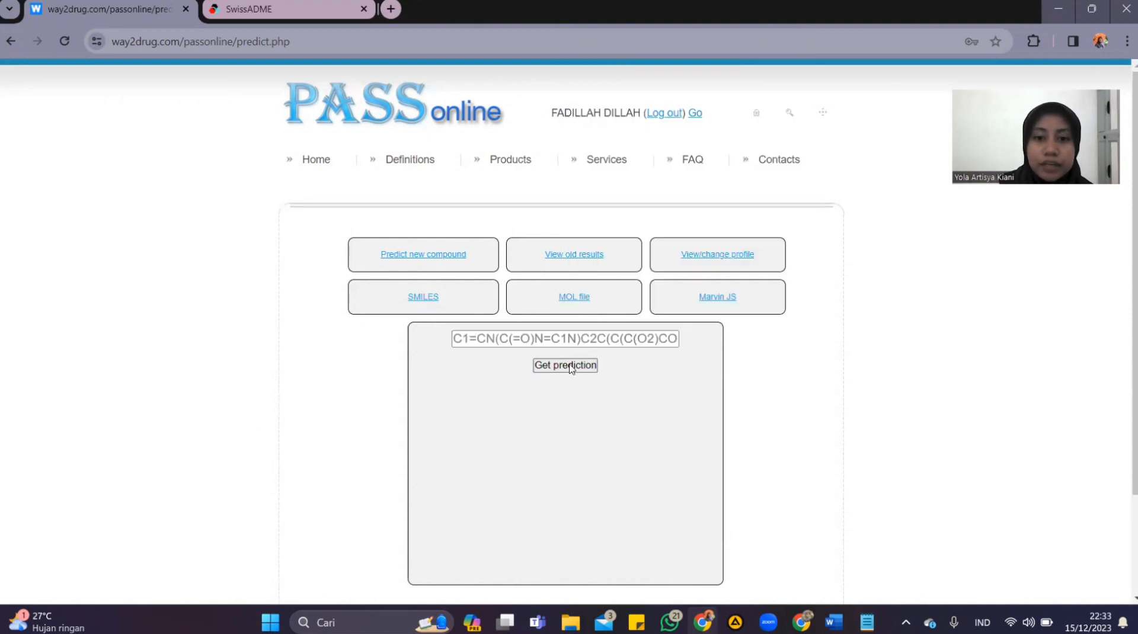
# Check the Canonical SMILES string in the Gemcitabine note in Notepad and return to PASS Online
pyautogui.hotkey('alt', 'Tab')
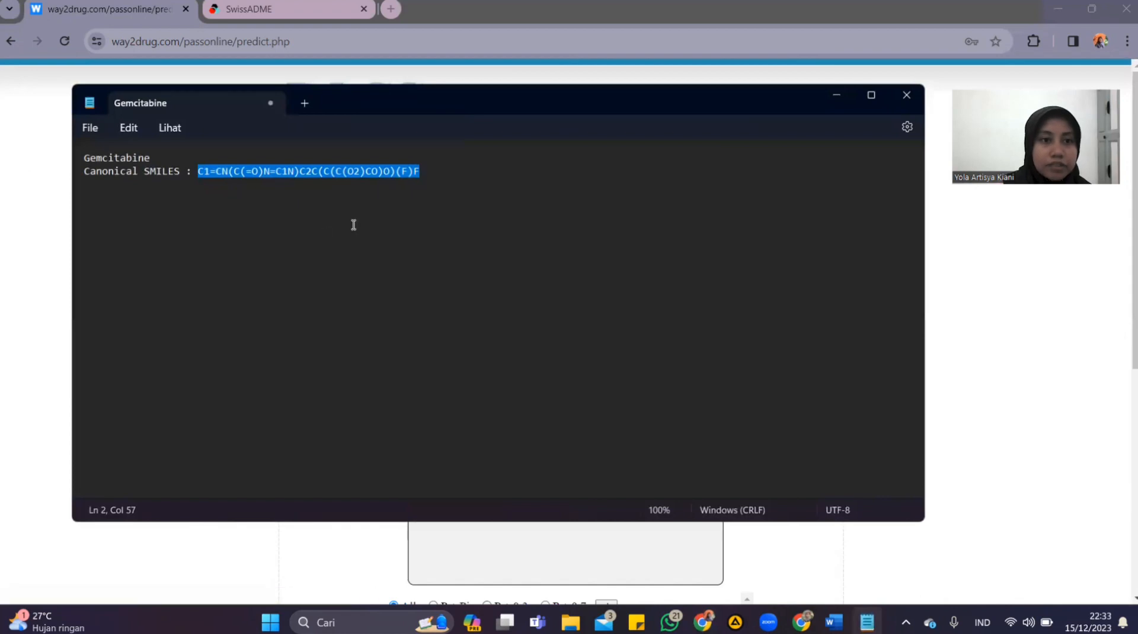
pyautogui.click(420, 172)
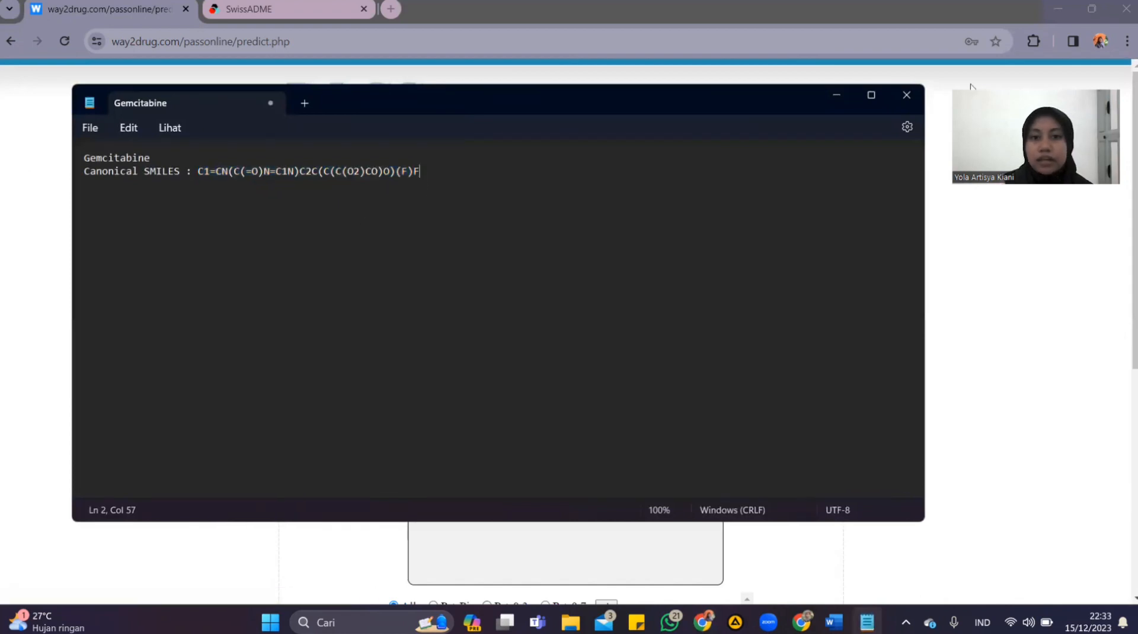
pyautogui.click(841, 94)
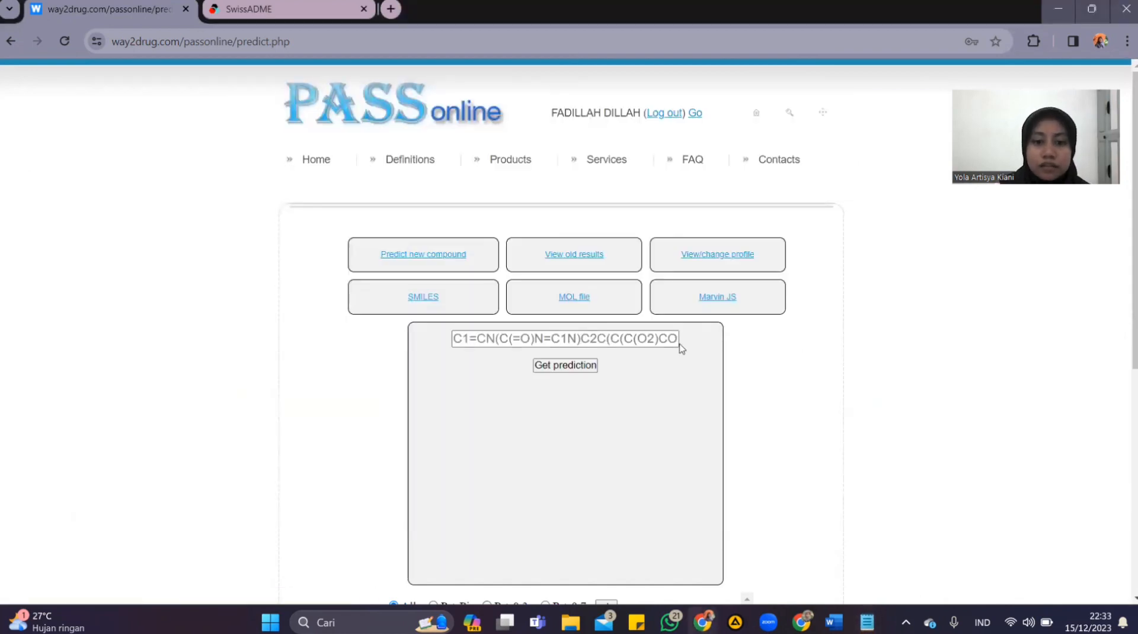
# Examine the full list of predicted activities with their Pa and Pi values
pyautogui.scroll(-5, 691, 315)
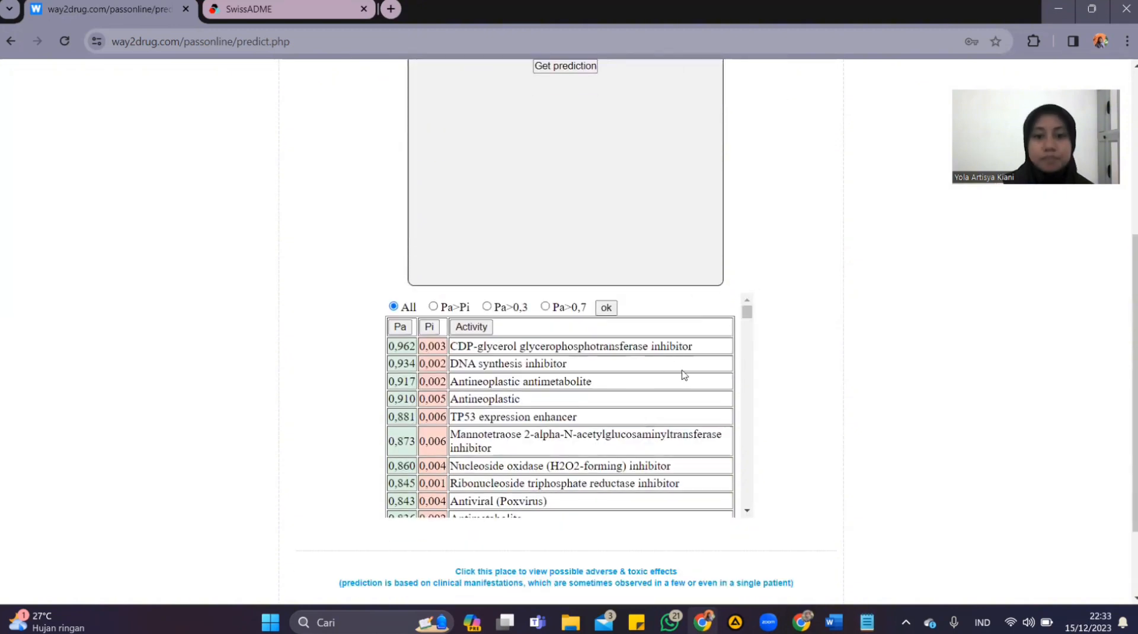
pyautogui.scroll(1, 680, 376)
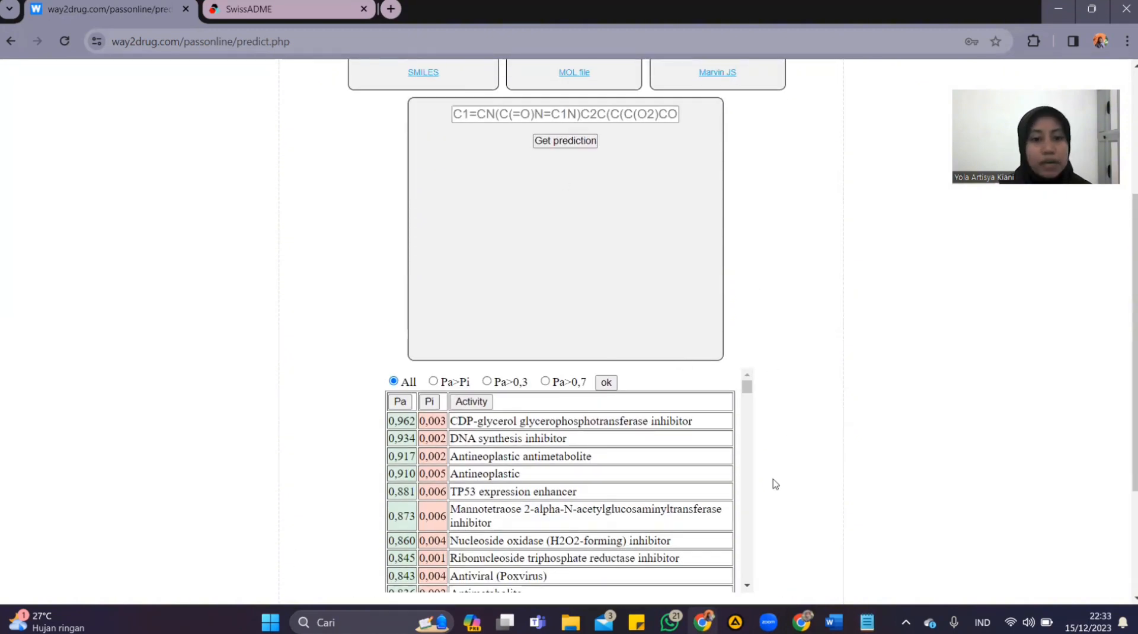
pyautogui.scroll(-1, 717, 483)
pyautogui.scroll(1, 717, 482)
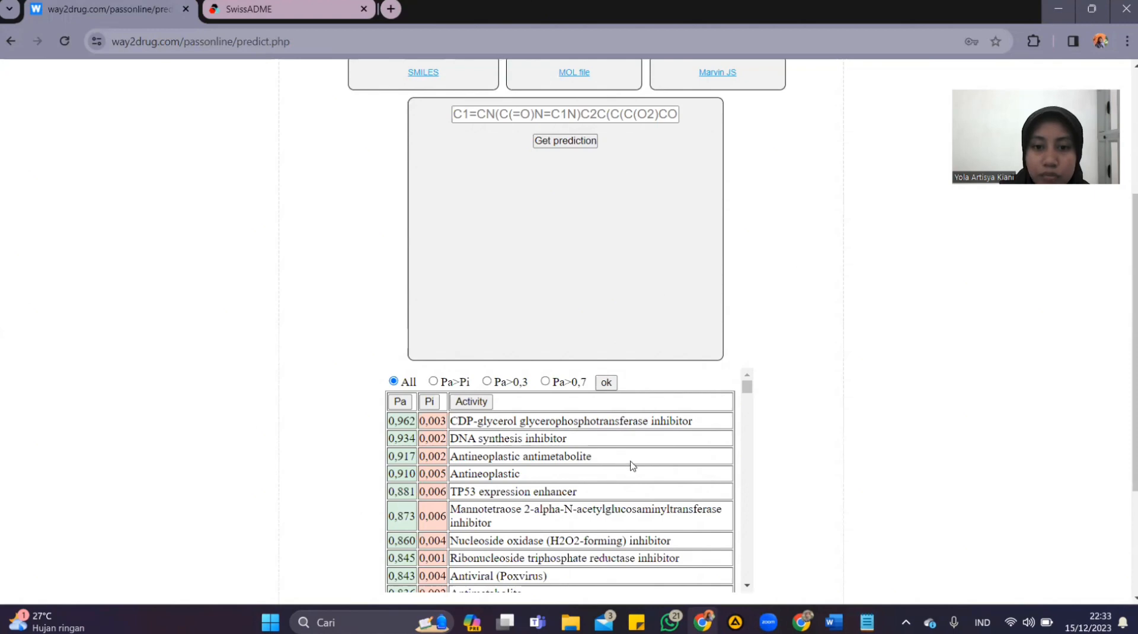
pyautogui.scroll(-2, 524, 490)
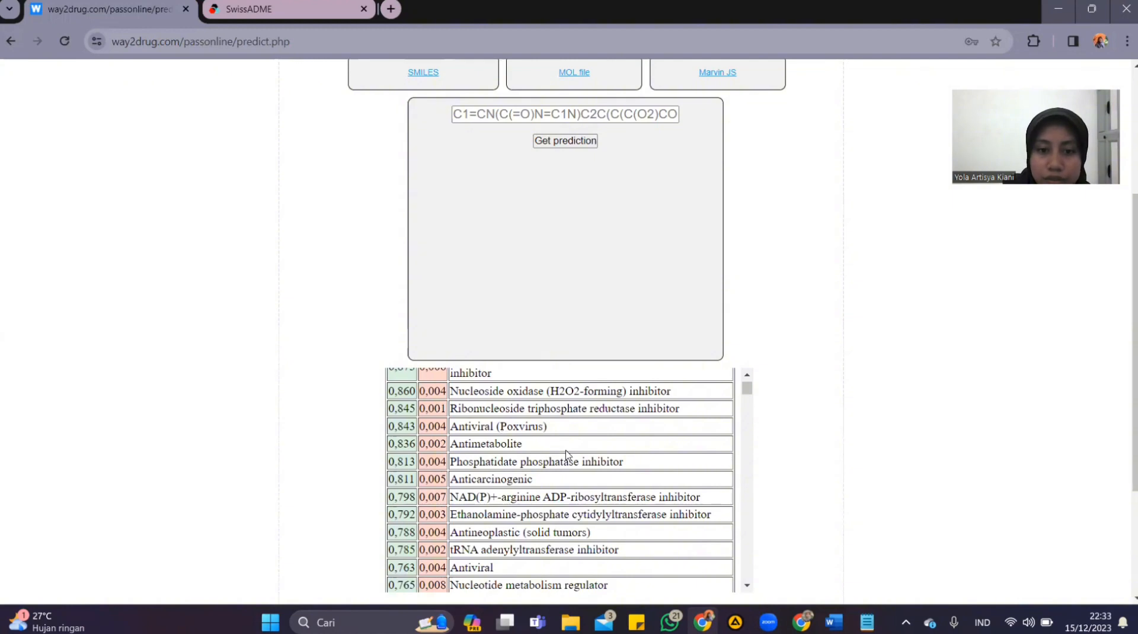
pyautogui.scroll(-1, 602, 479)
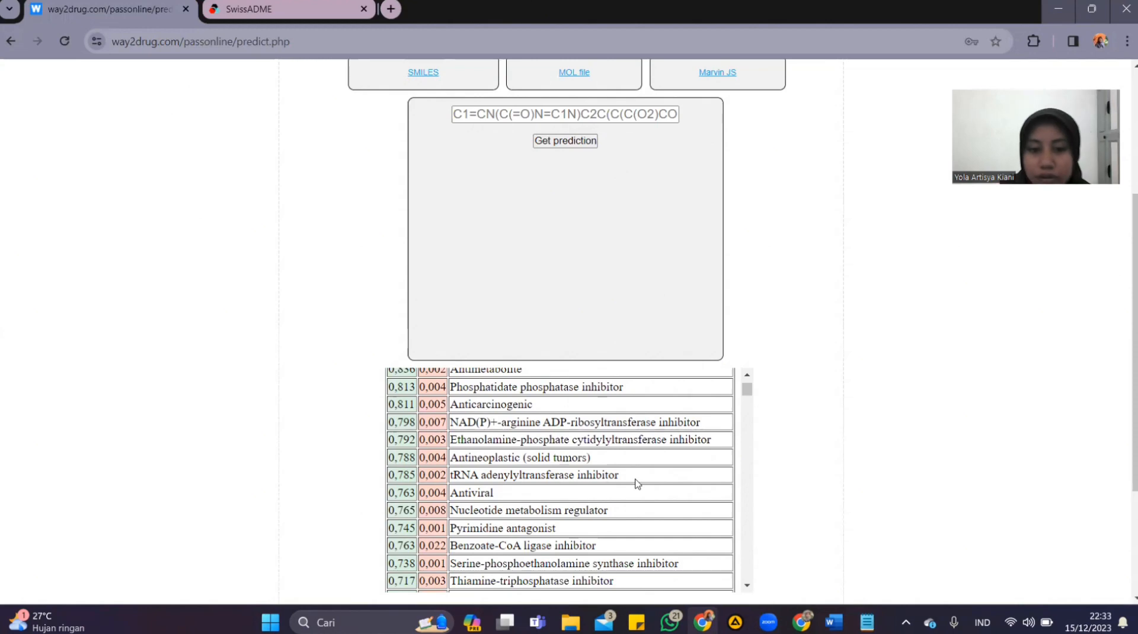
pyautogui.scroll(-1, 637, 483)
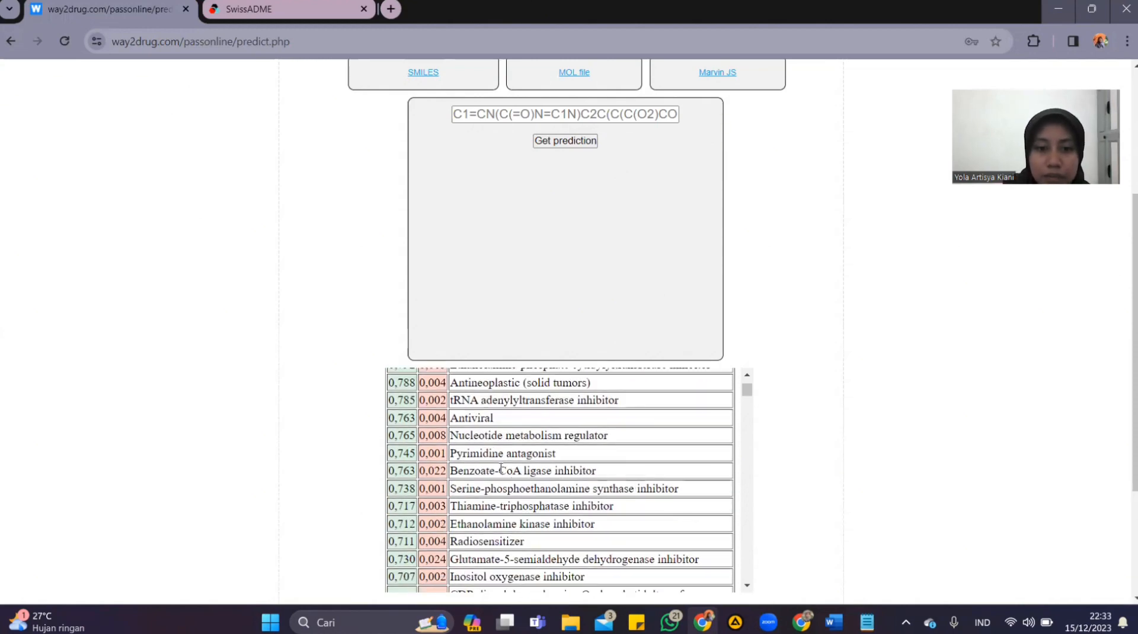
pyautogui.scroll(-10, 611, 465)
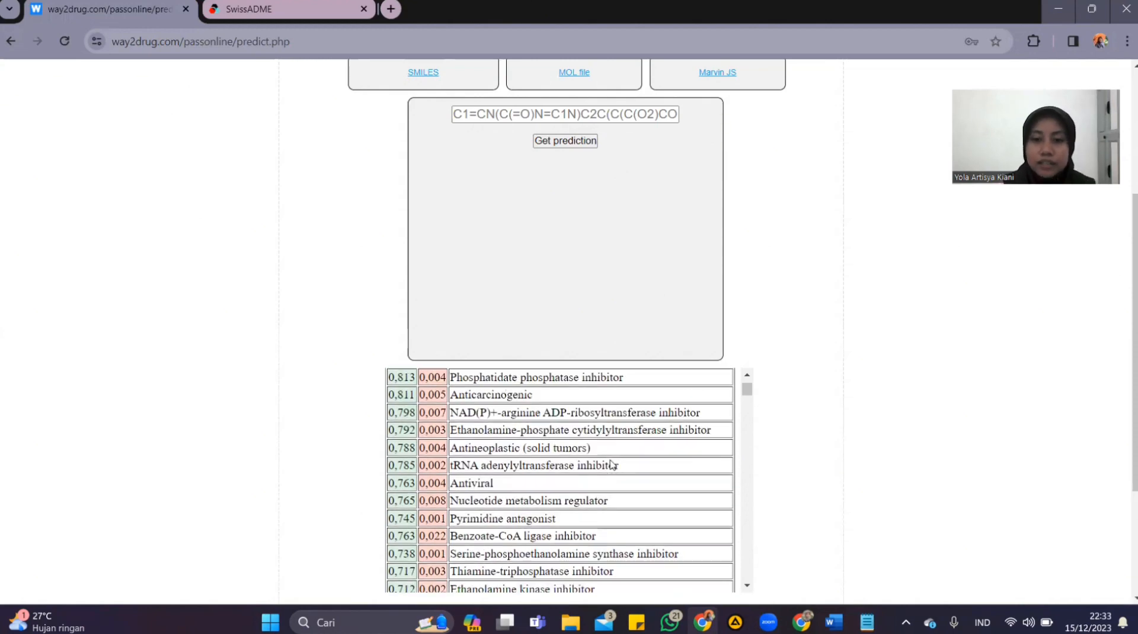
pyautogui.scroll(-2, 612, 464)
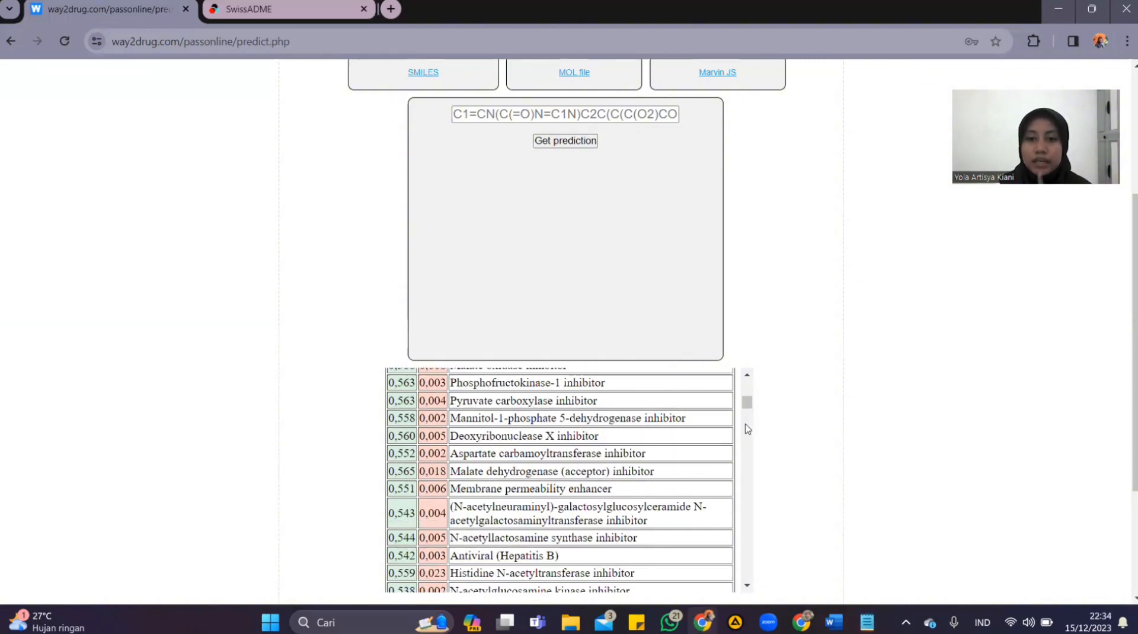
pyautogui.moveTo(746, 408); pyautogui.dragTo(746, 387)
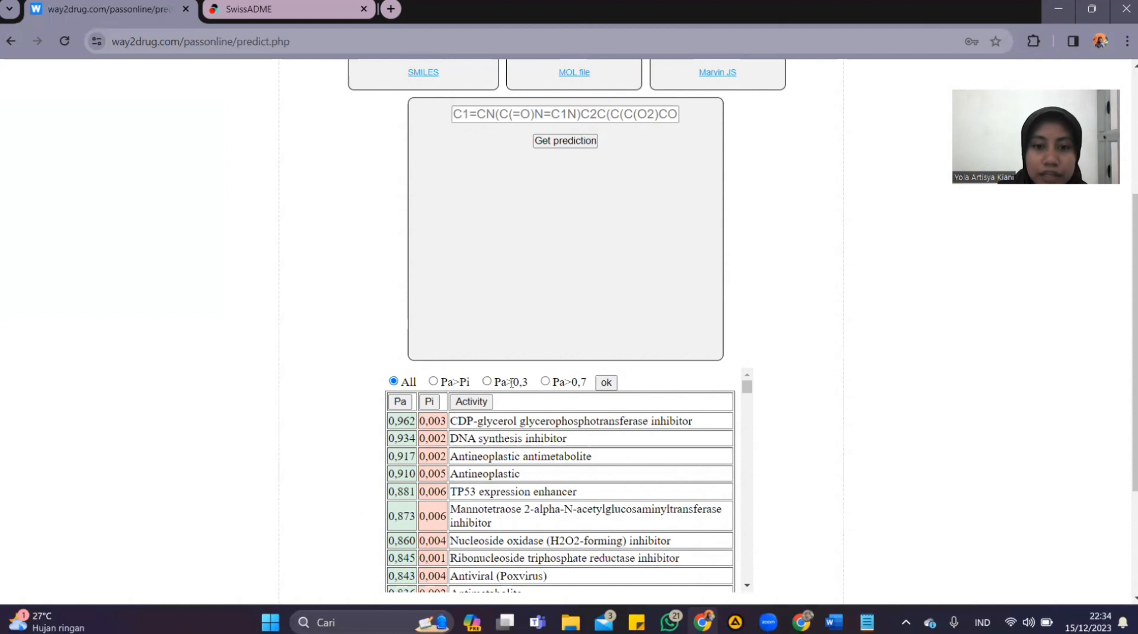
# Filter the predicted activities to those with Pa>0,7
pyautogui.click(545, 381)
pyautogui.scroll(-2, 662, 413)
pyautogui.scroll(2, 648, 444)
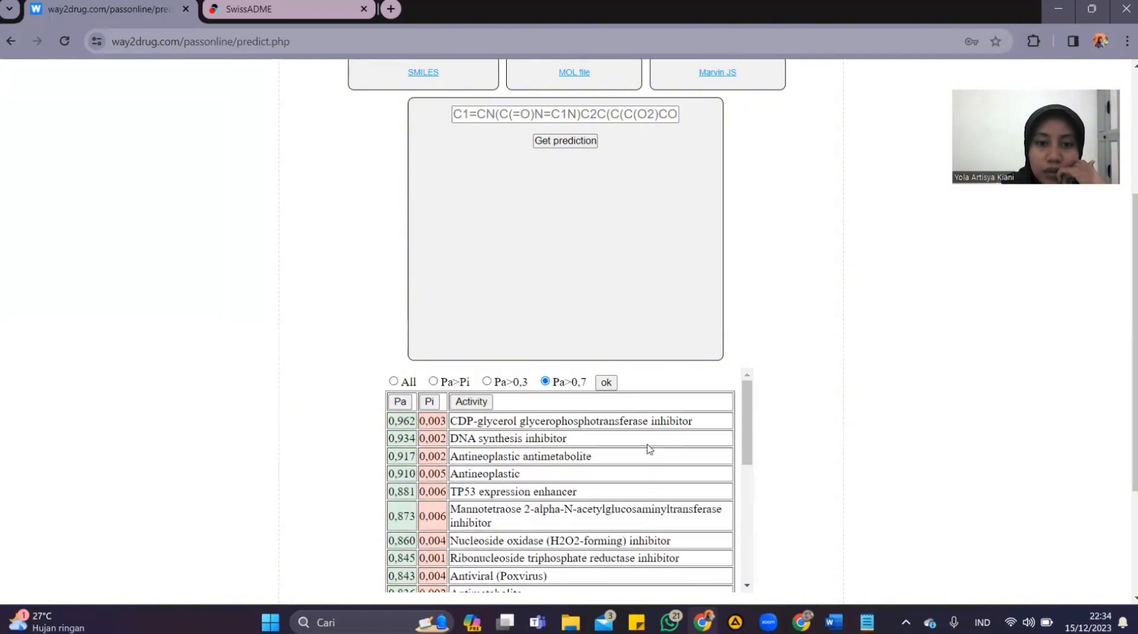
# Review the Pa and Pi values of the activities in the filtered Pa>0,7 list
pyautogui.scroll(-3, 650, 449)
pyautogui.scroll(-3, 650, 448)
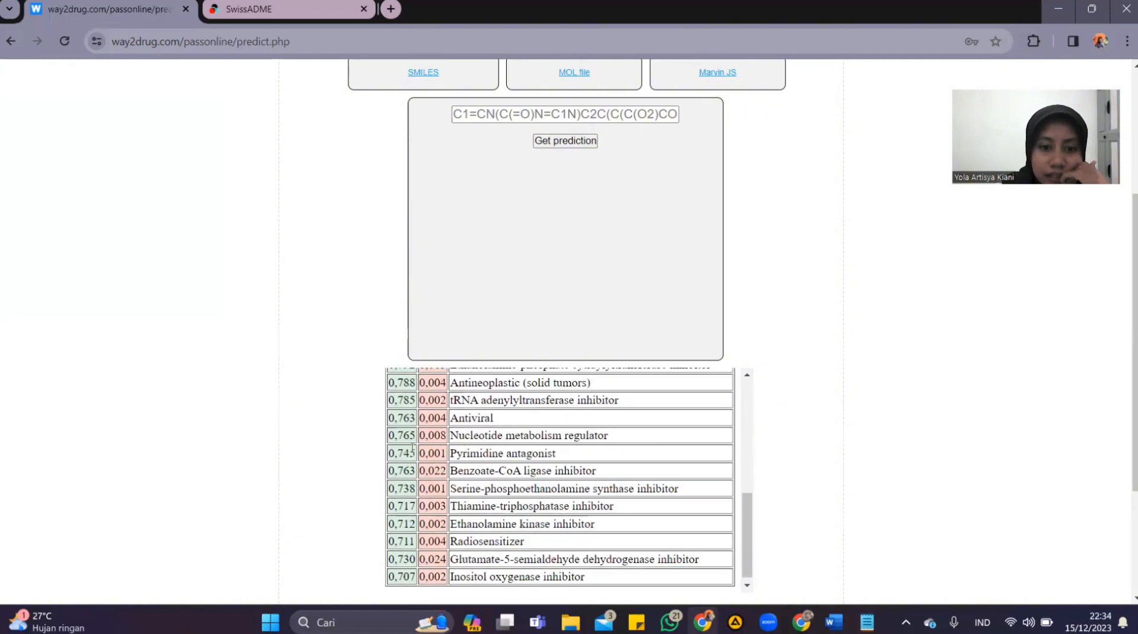
pyautogui.scroll(1, 648, 450)
pyautogui.scroll(-1, 648, 450)
pyautogui.scroll(6, 405, 488)
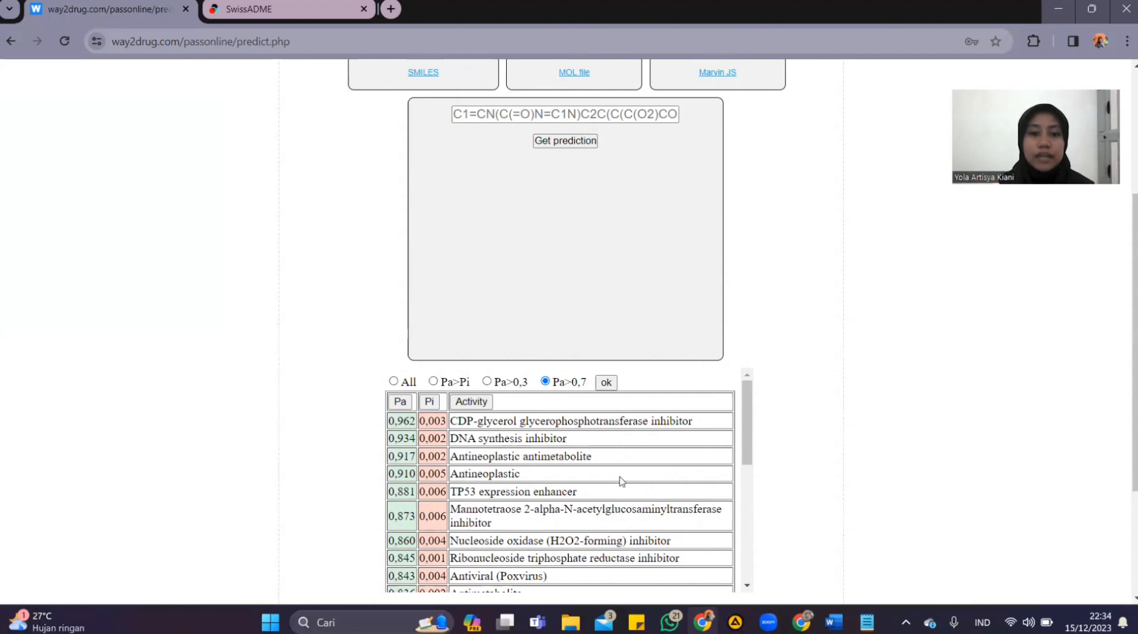
pyautogui.scroll(-2, 620, 489)
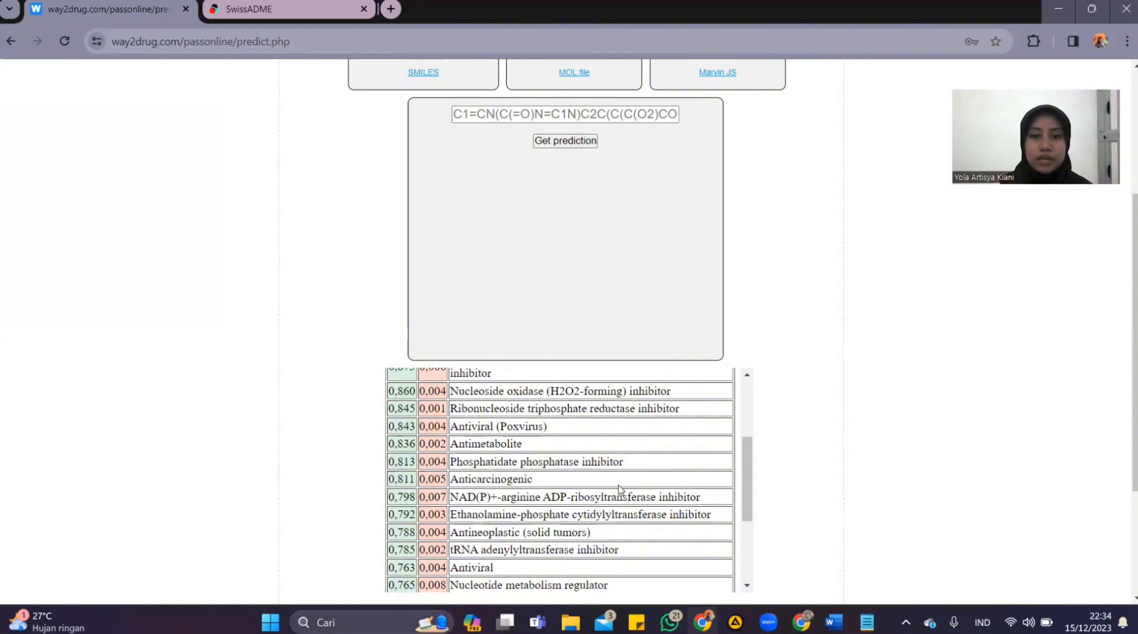
pyautogui.scroll(-3, 661, 510)
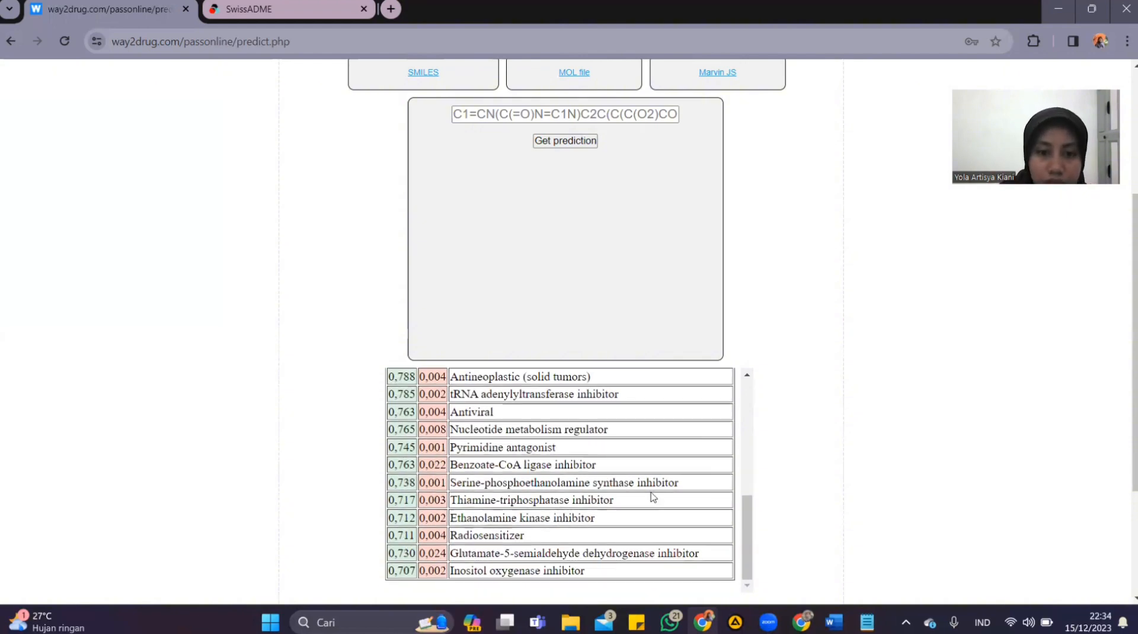
pyautogui.scroll(5, 652, 498)
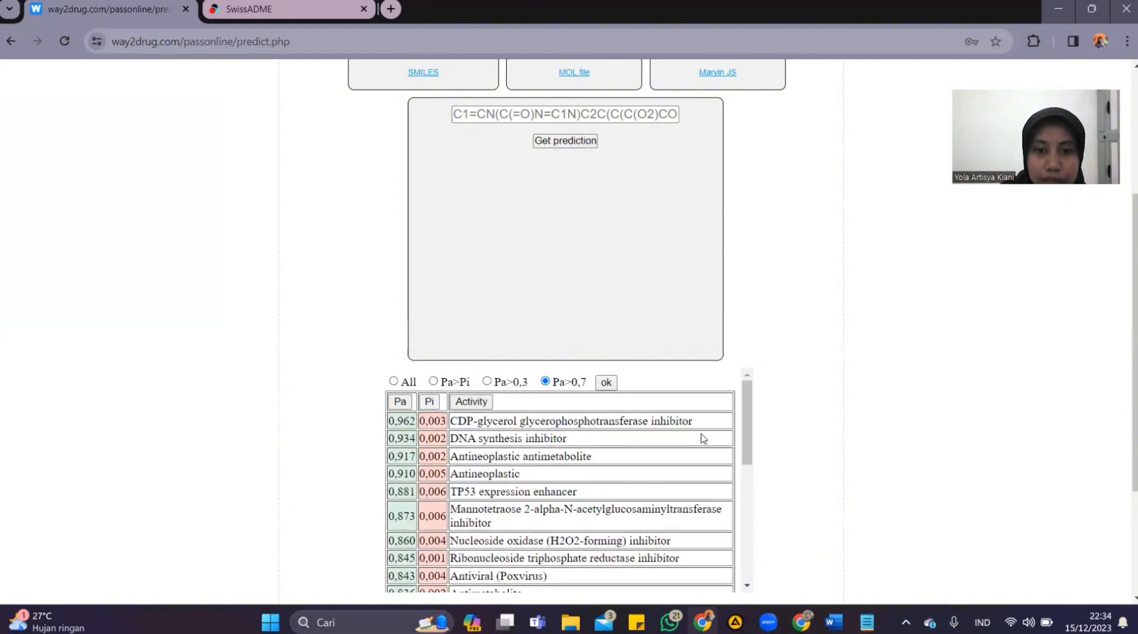
pyautogui.scroll(4, 790, 272)
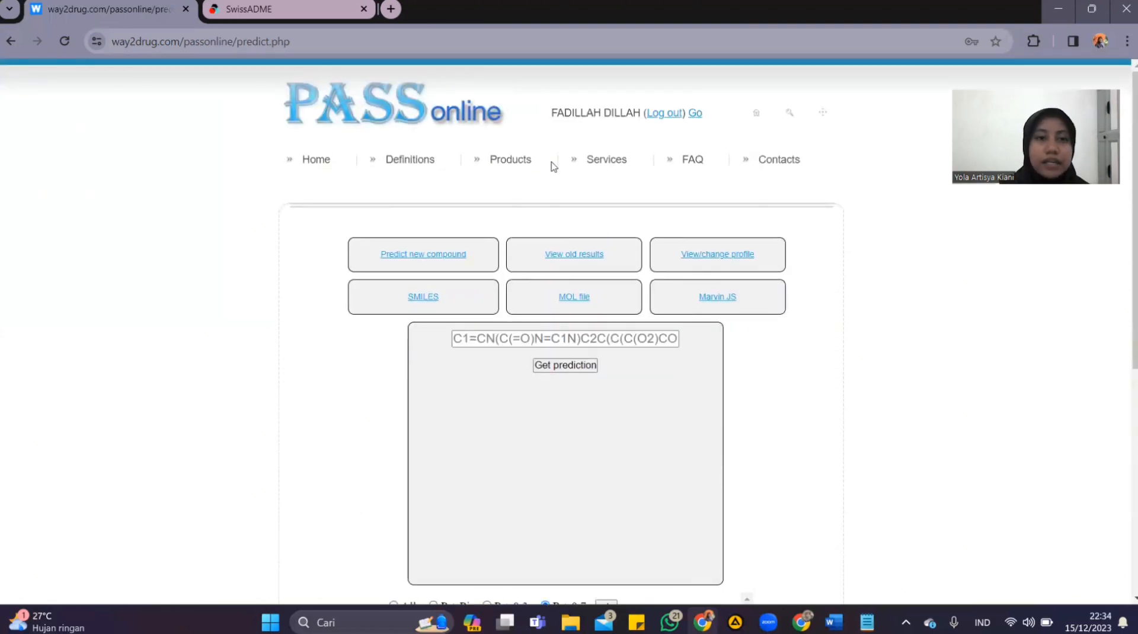
# Switch to SwissADME and add C1=CN(C(=O)N=C1N)C2C(C(C(O2)CO)O)(F)F to the list of SMILES
pyautogui.click(297, 17)
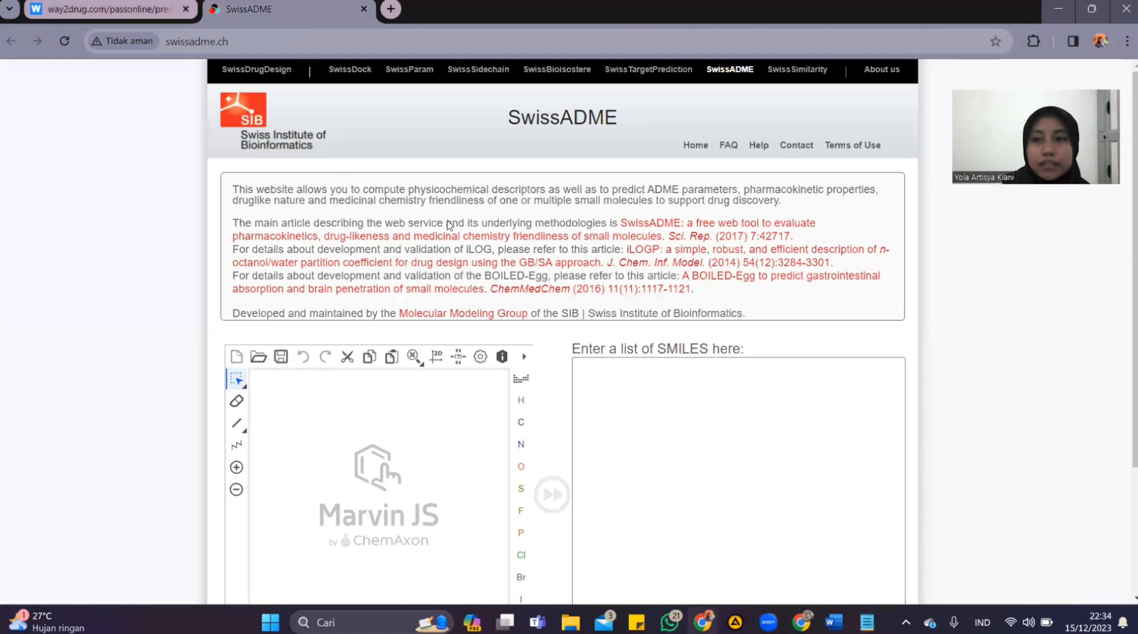
pyautogui.click(611, 375)
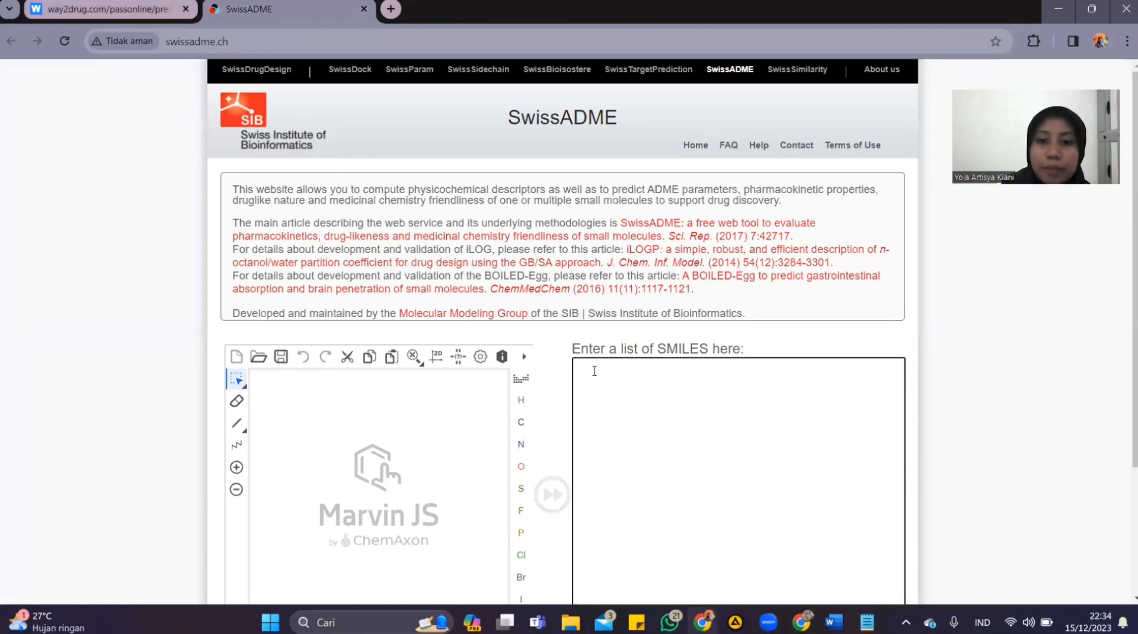
pyautogui.rightClick(596, 372)
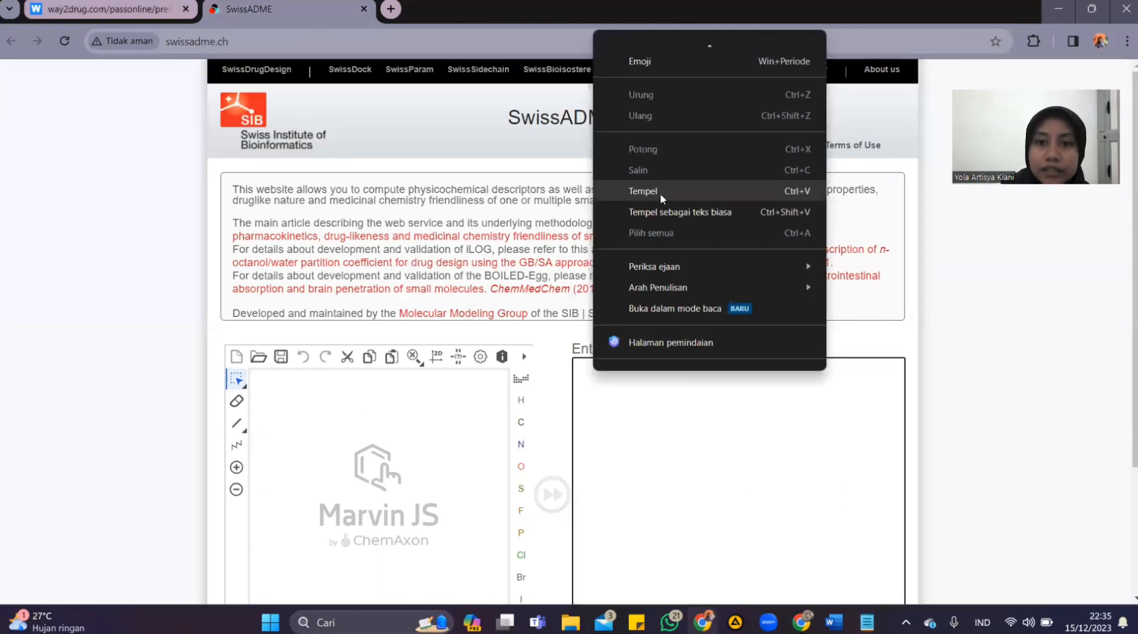
pyautogui.click(658, 192)
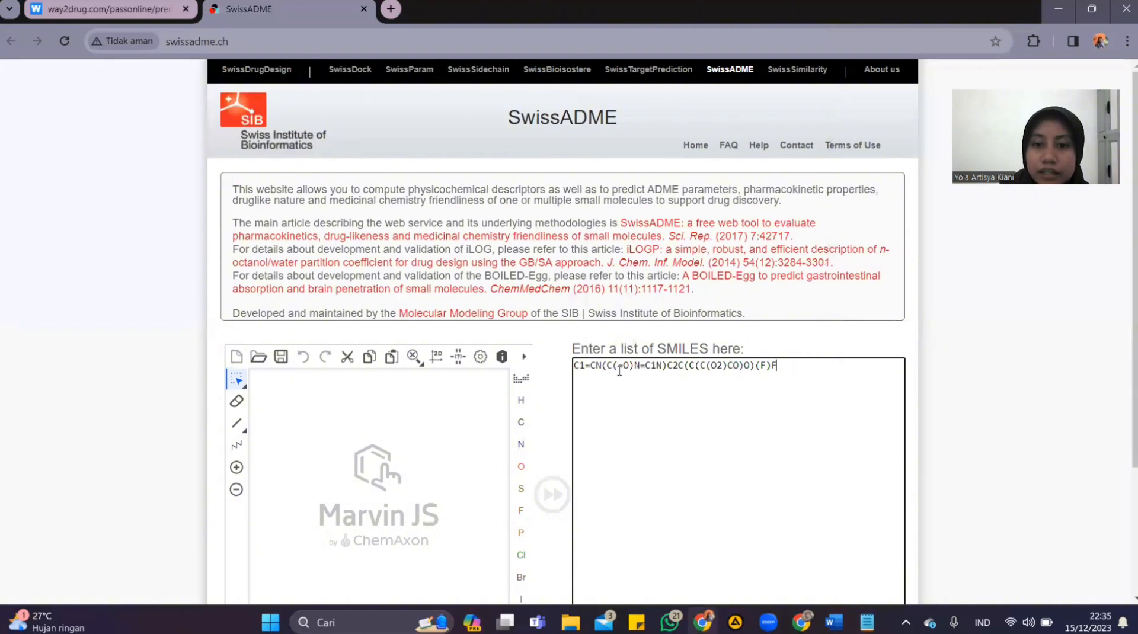
pyautogui.moveTo(782, 368); pyautogui.dragTo(568, 375)
pyautogui.click(794, 369)
# Run the SwissADME calculation for the entered gemcitabine SMILES
pyautogui.scroll(-2, 794, 368)
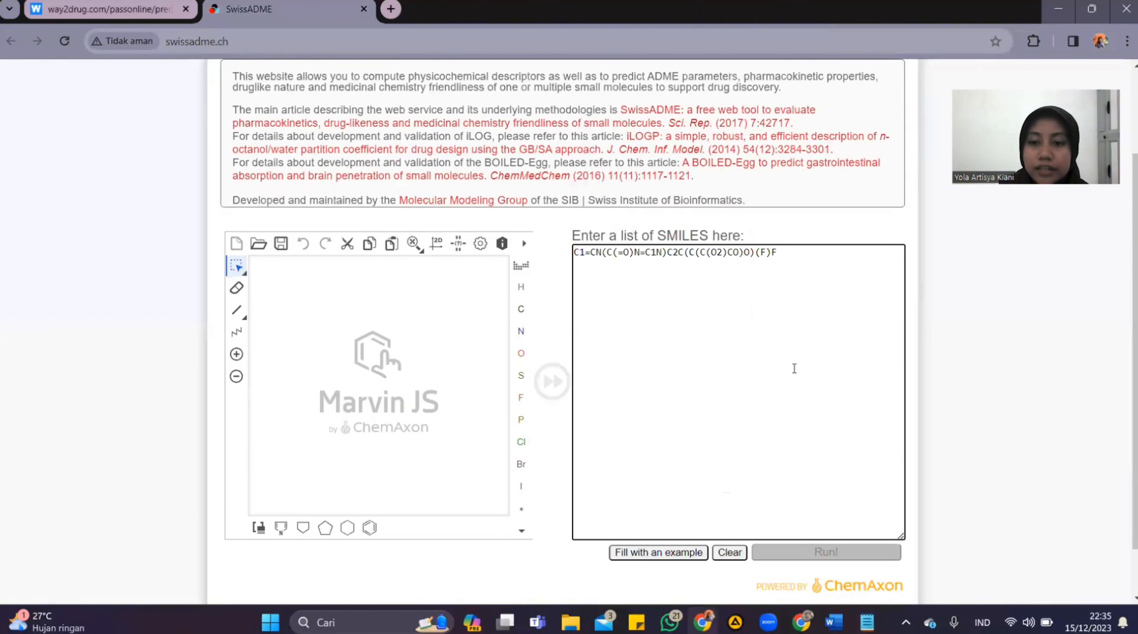
pyautogui.scroll(-1, 795, 369)
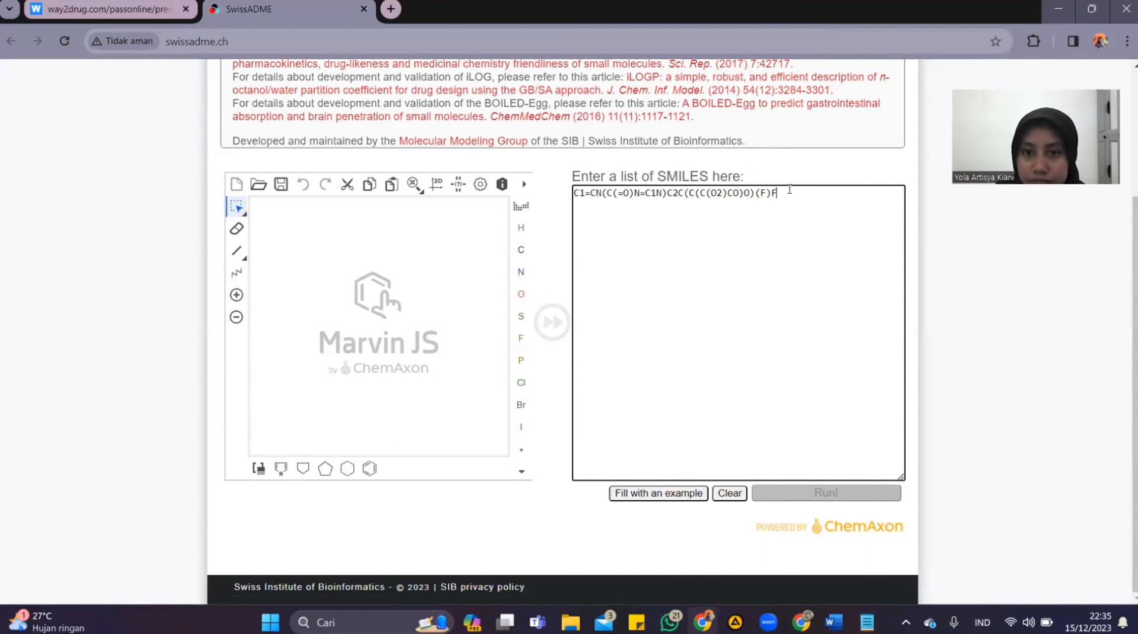
pyautogui.click(695, 181)
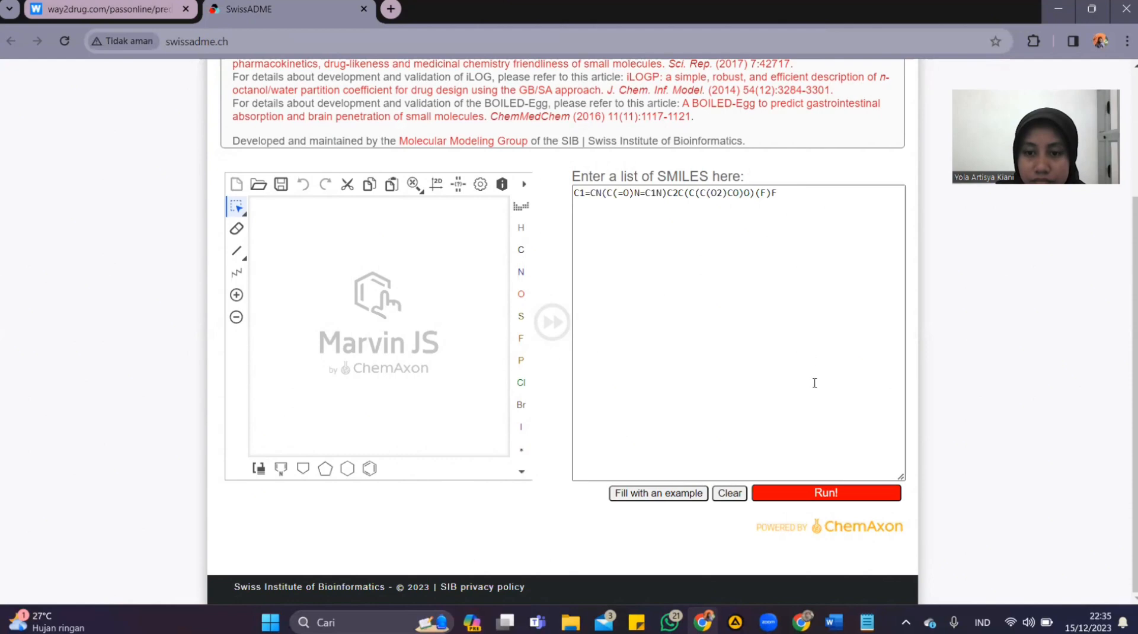
pyautogui.click(871, 494)
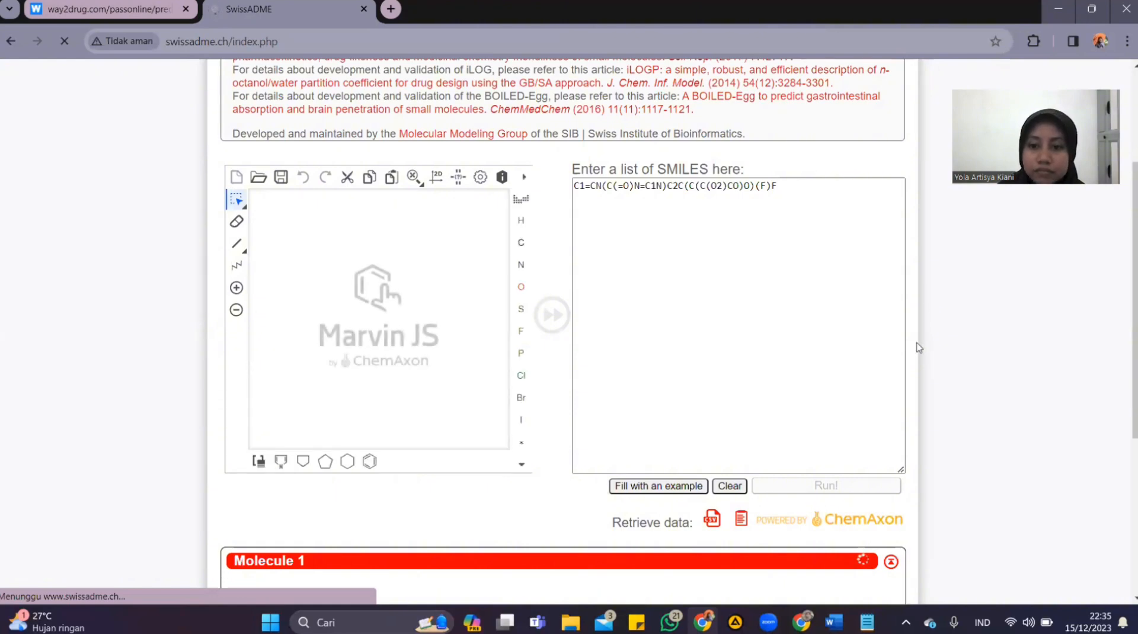
# Examine Molecule 1's property results, checking the Lipinski filter criteria and outcome in the Druglikeness section
pyautogui.scroll(-6, 967, 354)
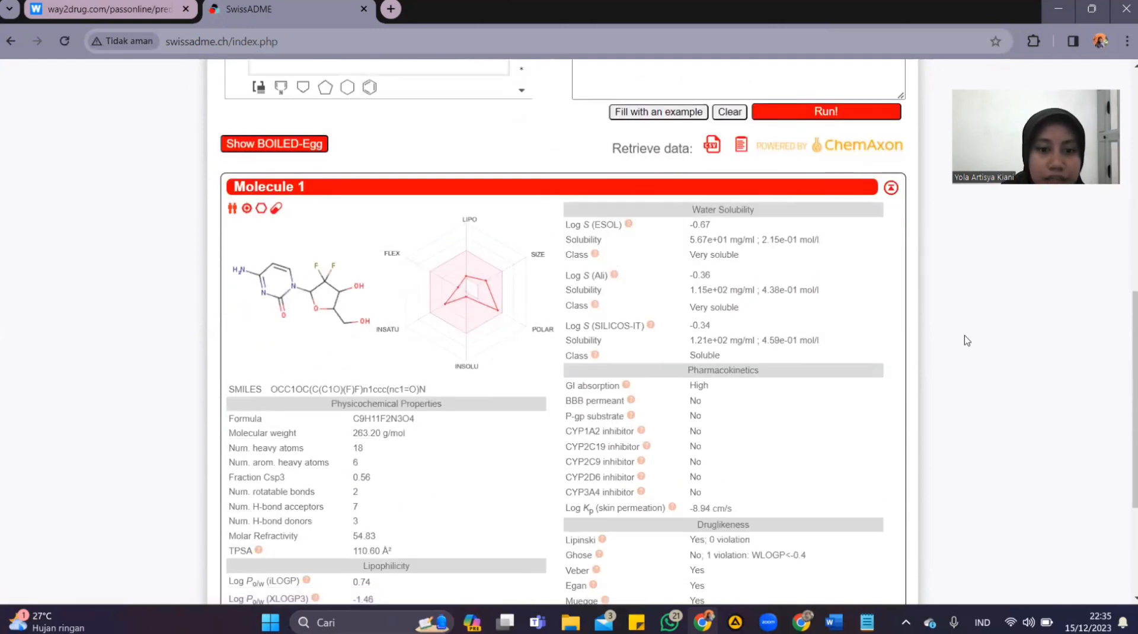
pyautogui.scroll(-1, 967, 341)
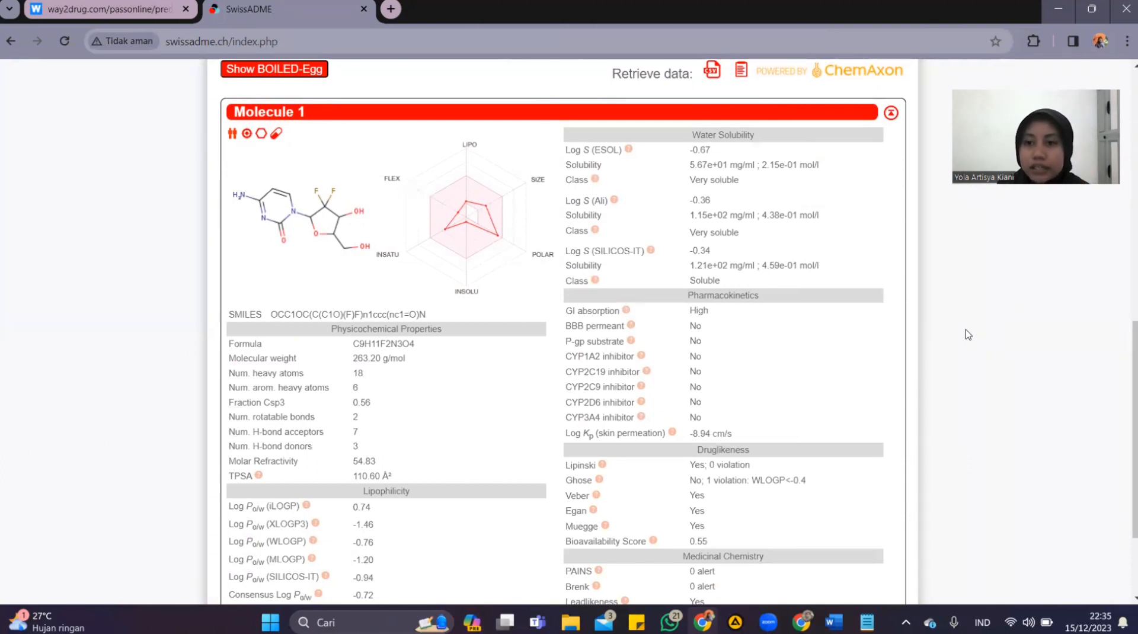
pyautogui.scroll(-1, 961, 343)
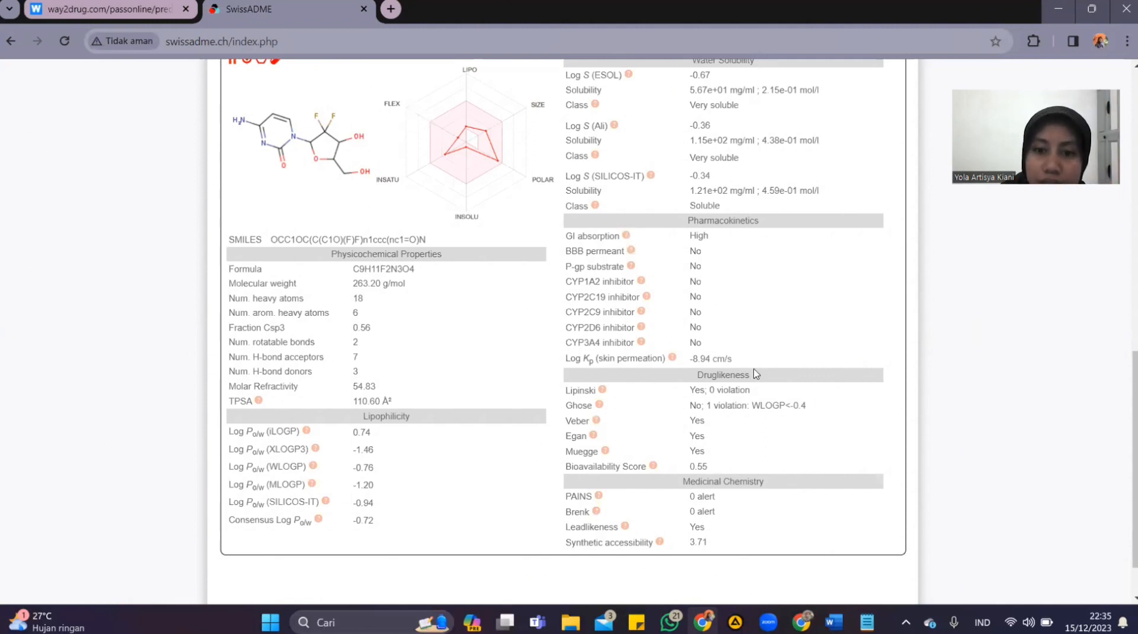
pyautogui.moveTo(602, 390)
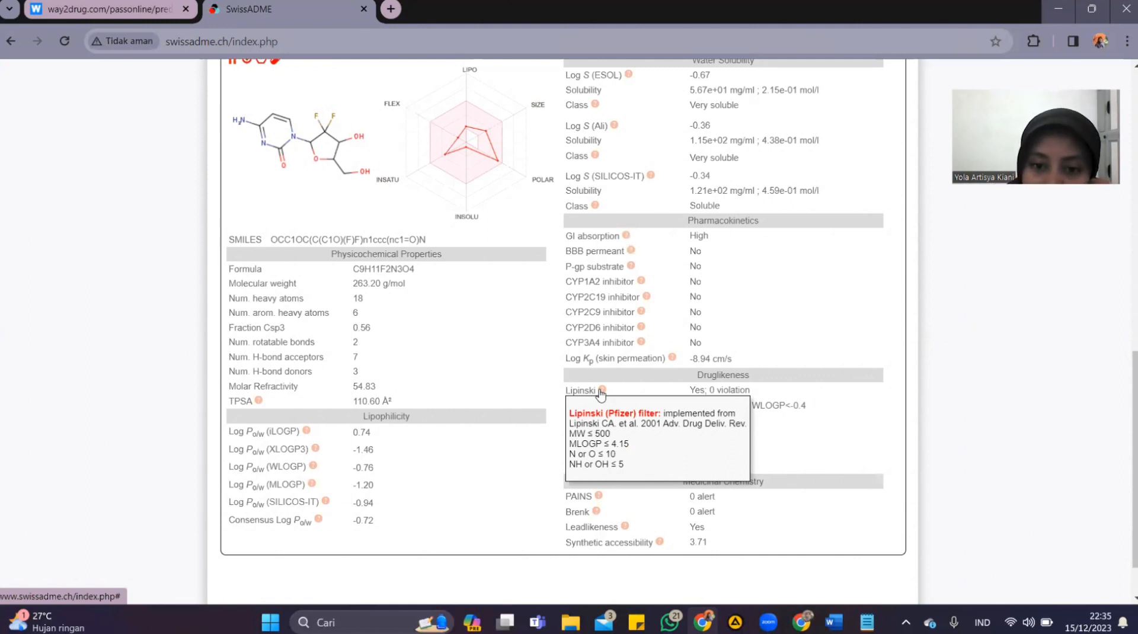
pyautogui.doubleClick(691, 391)
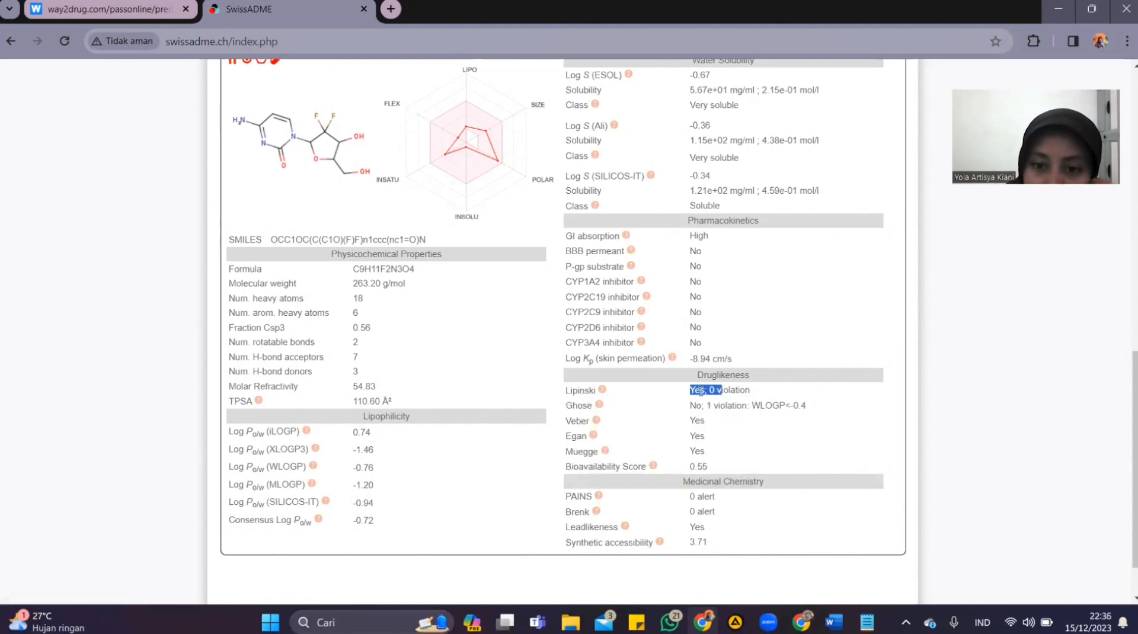
pyautogui.click(763, 396)
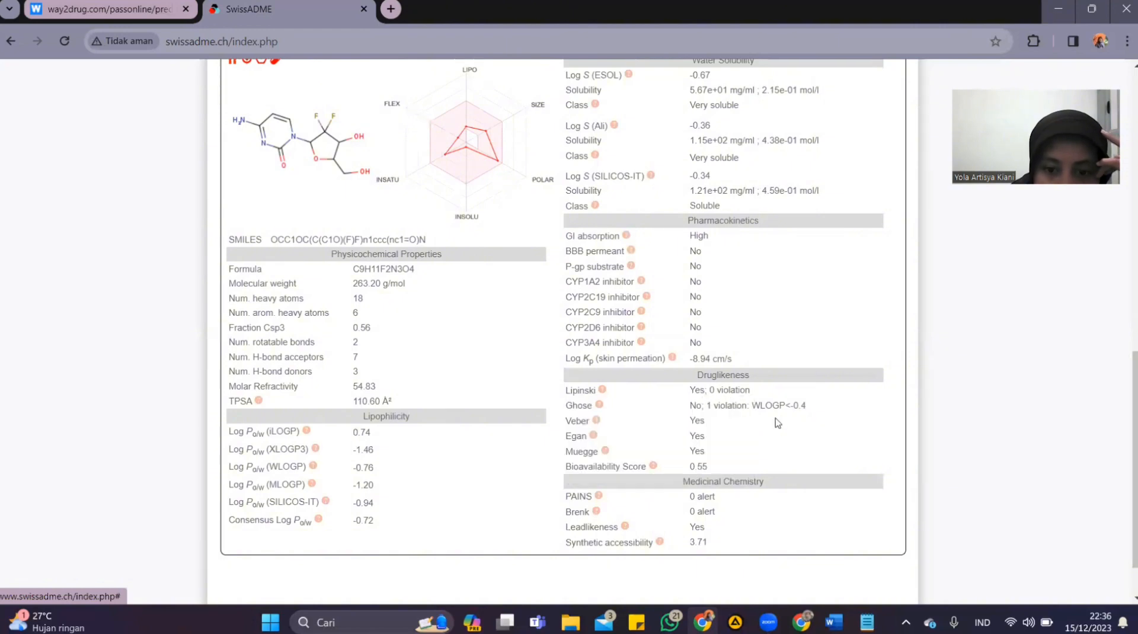
# Review Molecule 1's formula and other physicochemical properties in the SwissADME results
pyautogui.scroll(1, 867, 427)
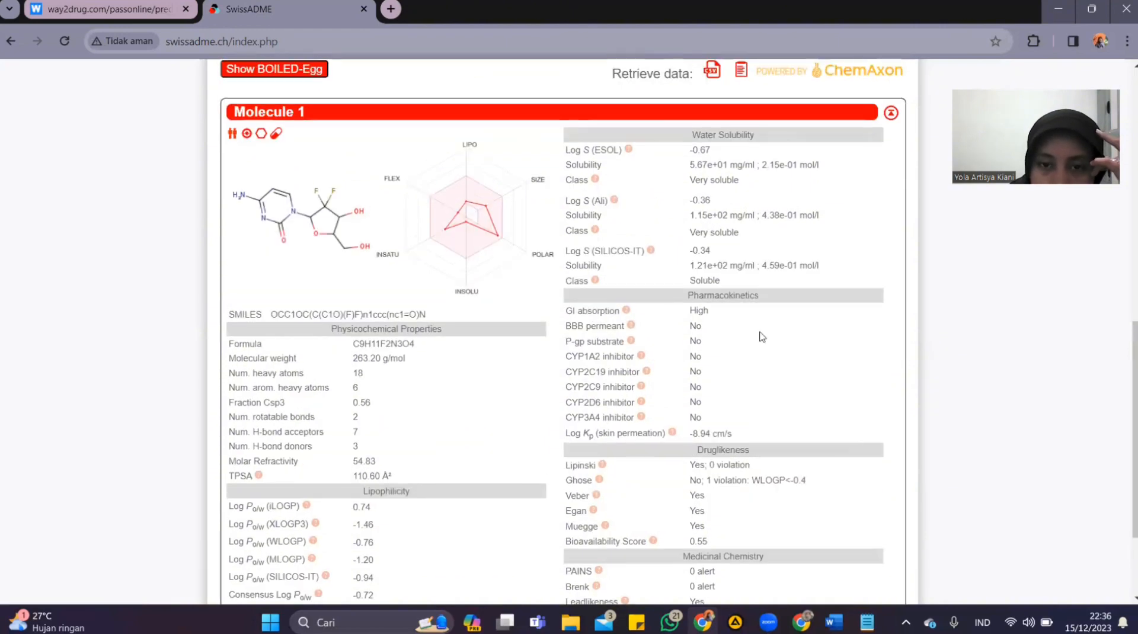
pyautogui.scroll(-1, 627, 354)
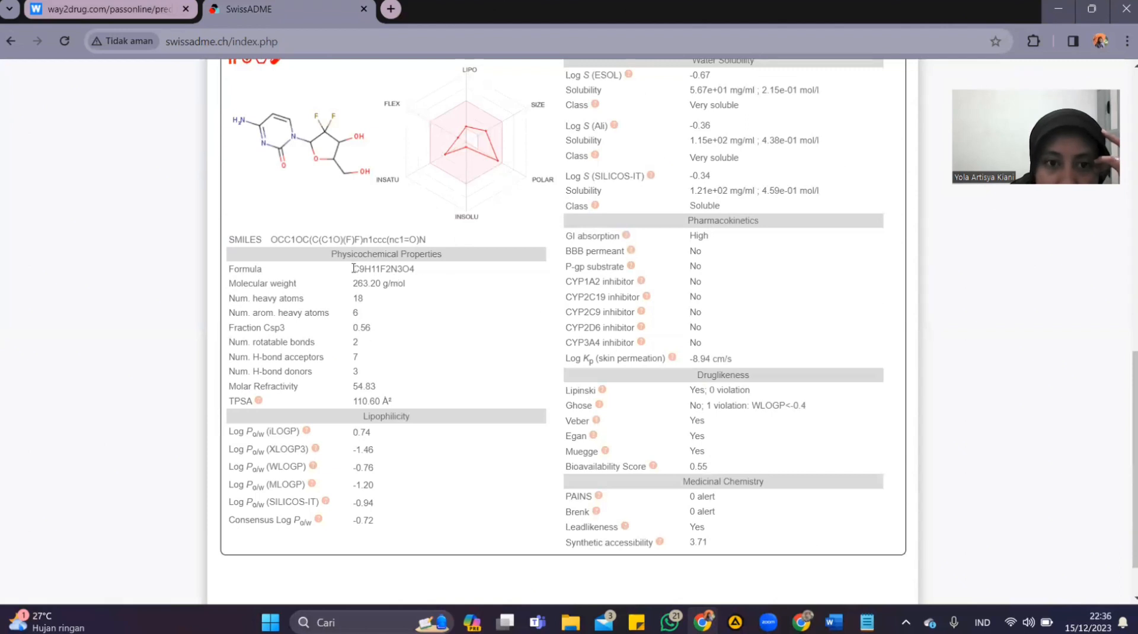
pyautogui.moveTo(354, 269); pyautogui.dragTo(437, 277)
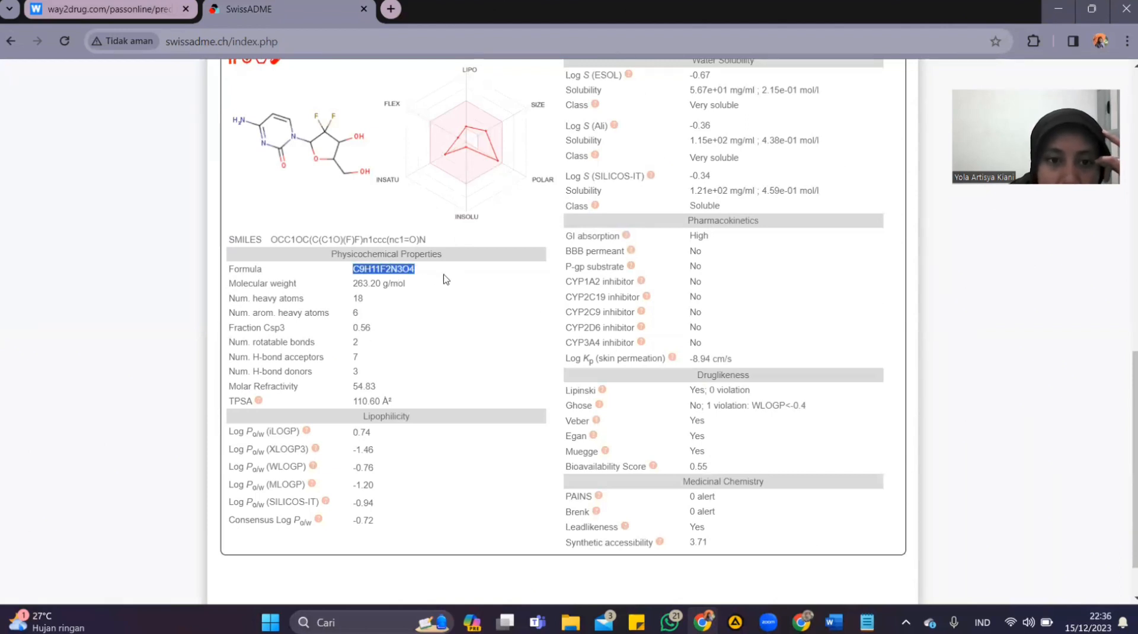
pyautogui.click(384, 293)
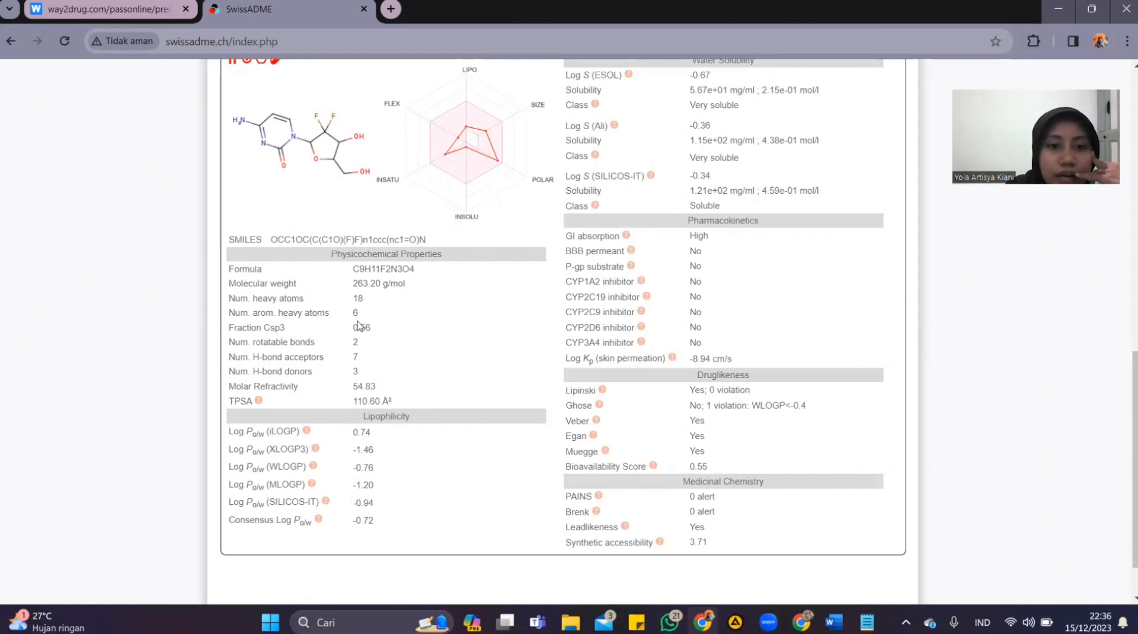
pyautogui.scroll(6, 678, 396)
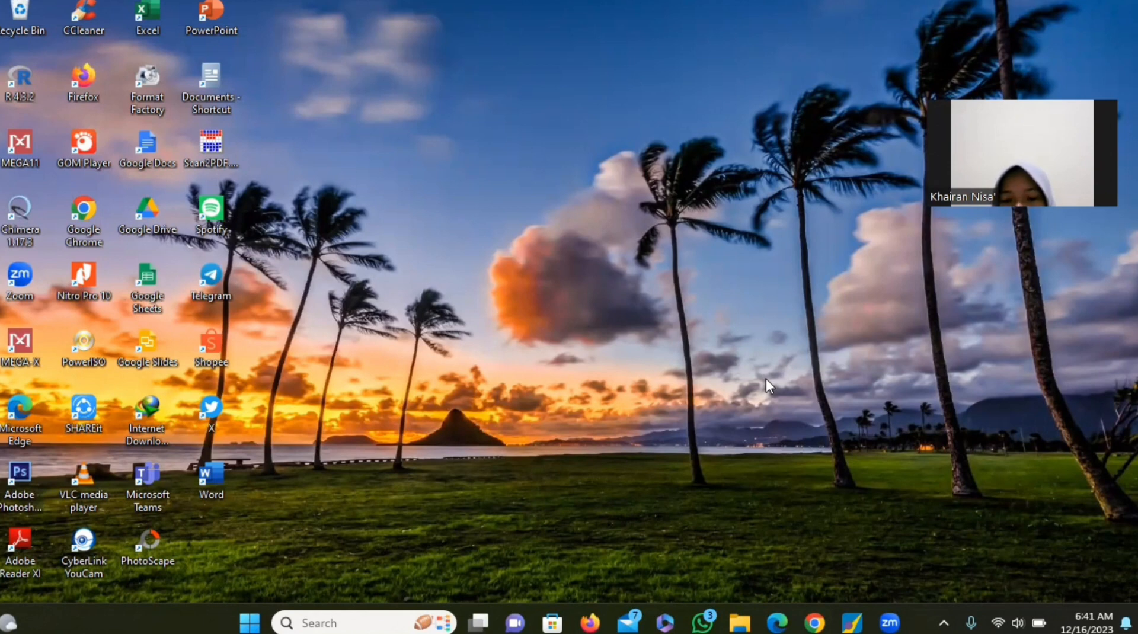
# Launch MOE in a maximized window and browse to the LAPORAN AKHIR MOE folder in Downloads for opening a file
pyautogui.click(856, 623)
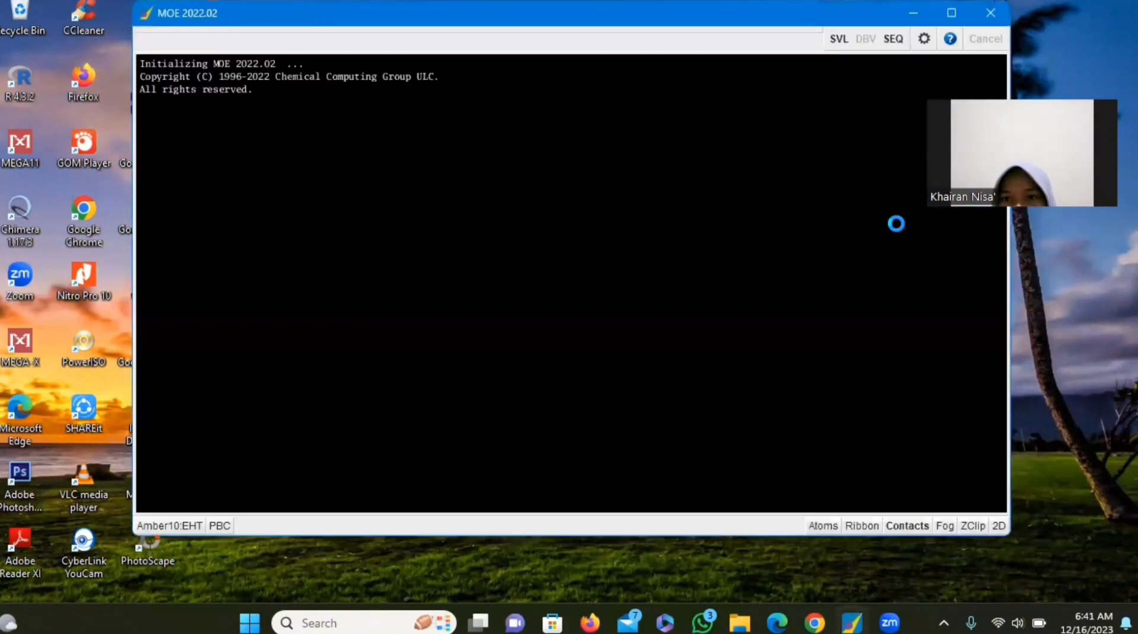
pyautogui.click(946, 15)
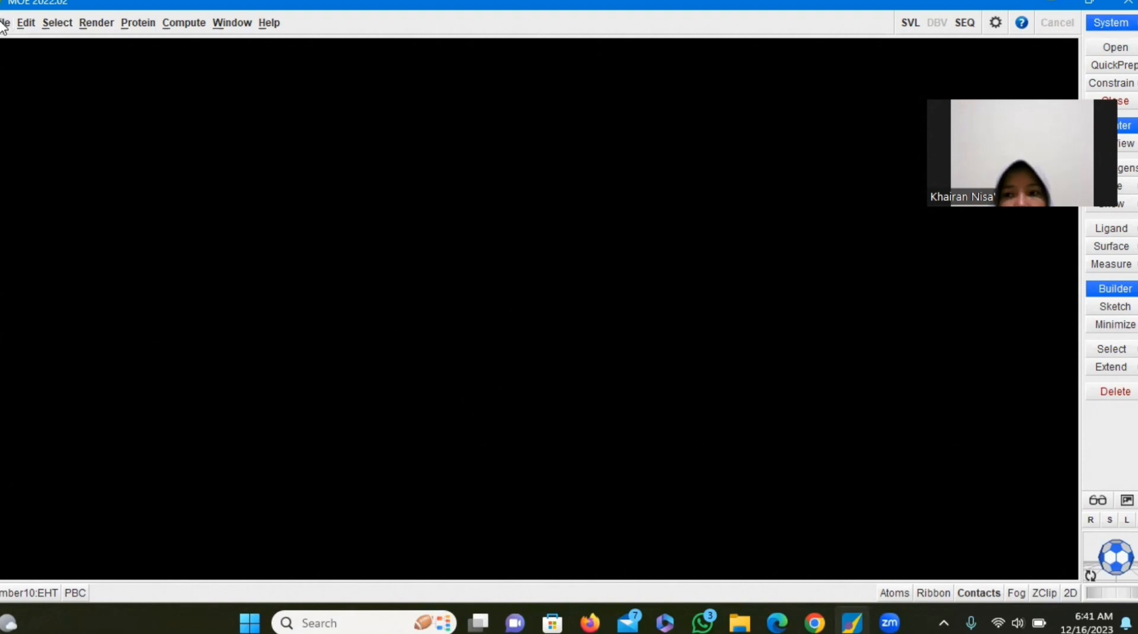
pyautogui.click(4, 23)
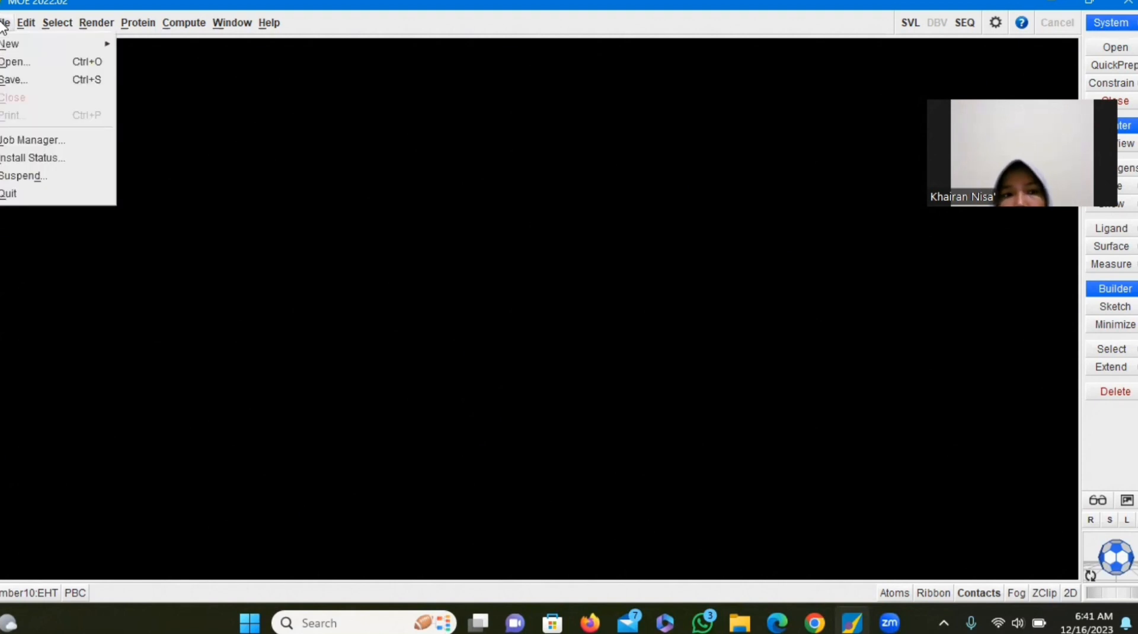
pyautogui.click(27, 61)
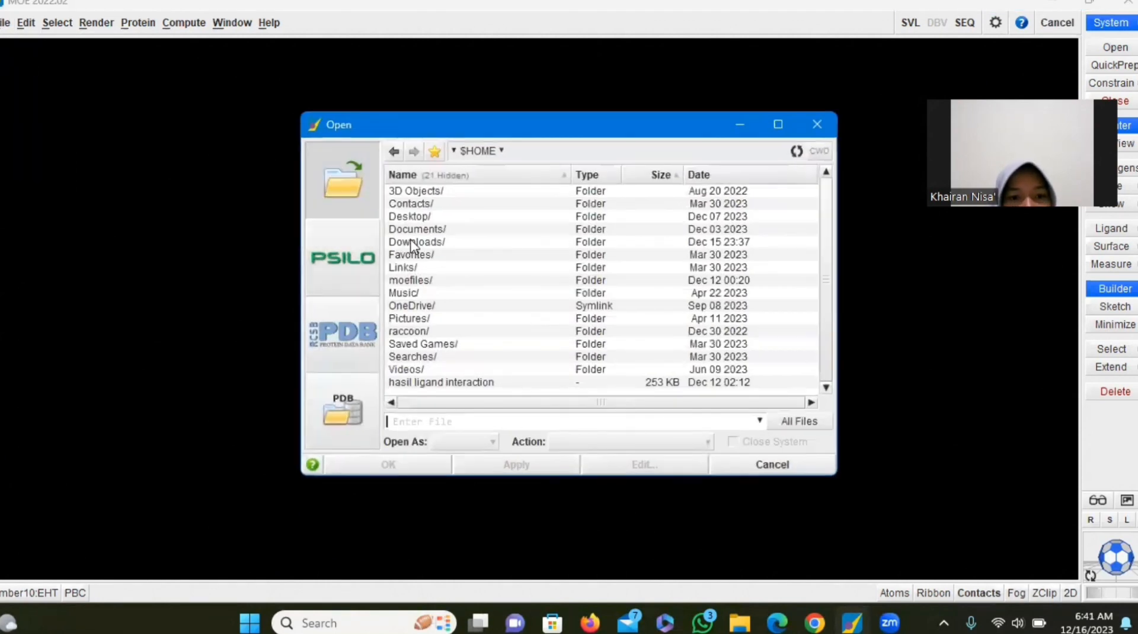
pyautogui.doubleClick(414, 243)
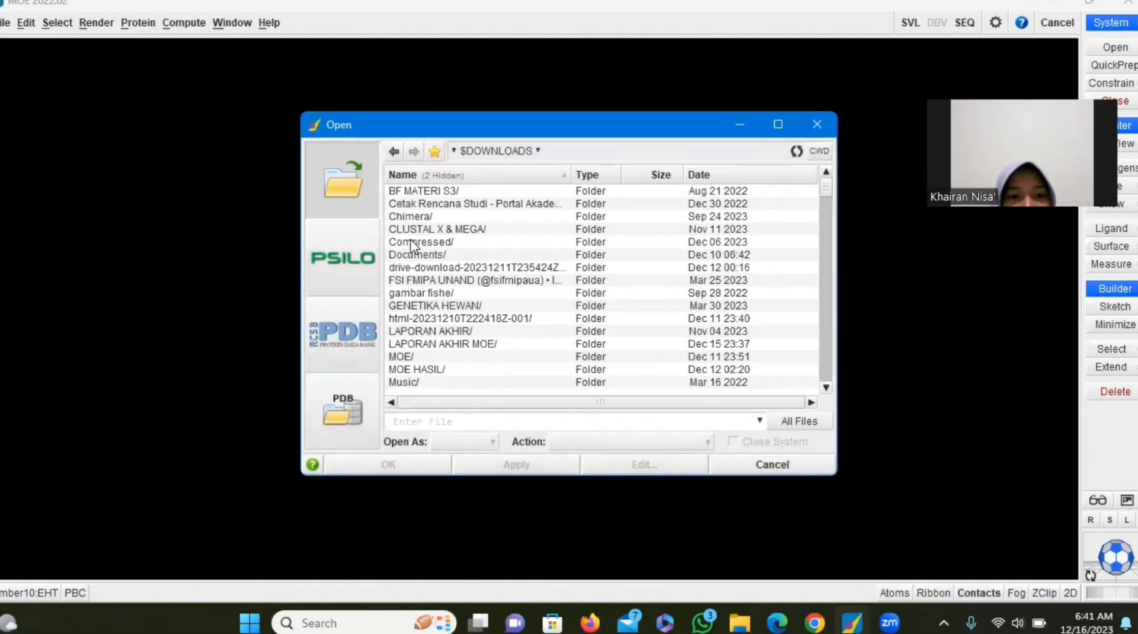
pyautogui.doubleClick(460, 345)
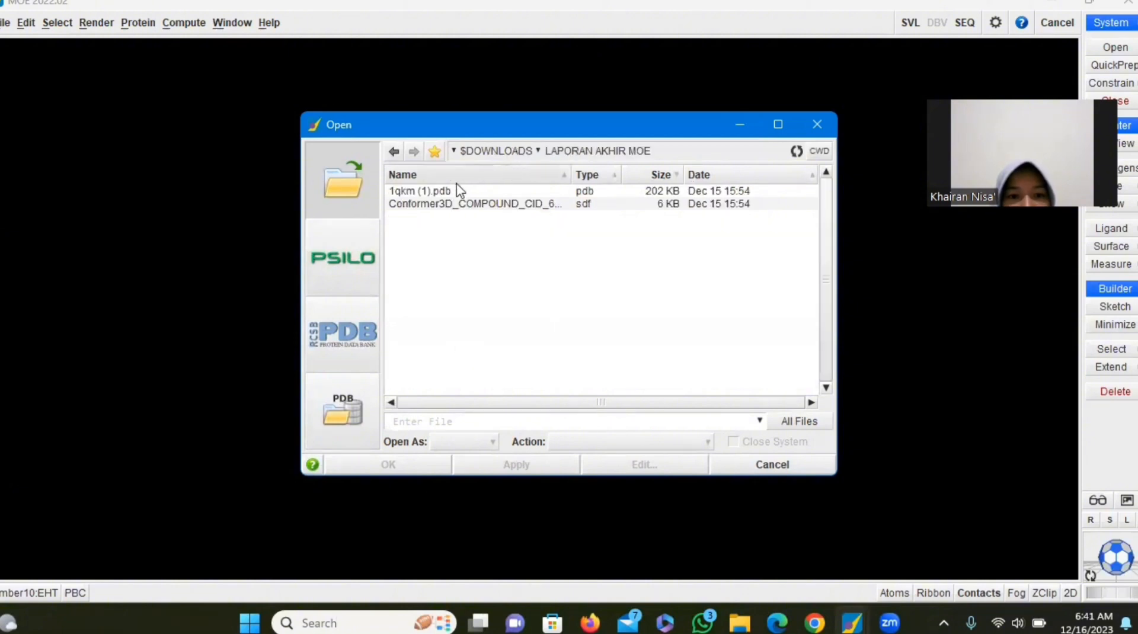
# Load the receptor file 1qkm (1).pdb with Waters set to be ignored
pyautogui.click(422, 191)
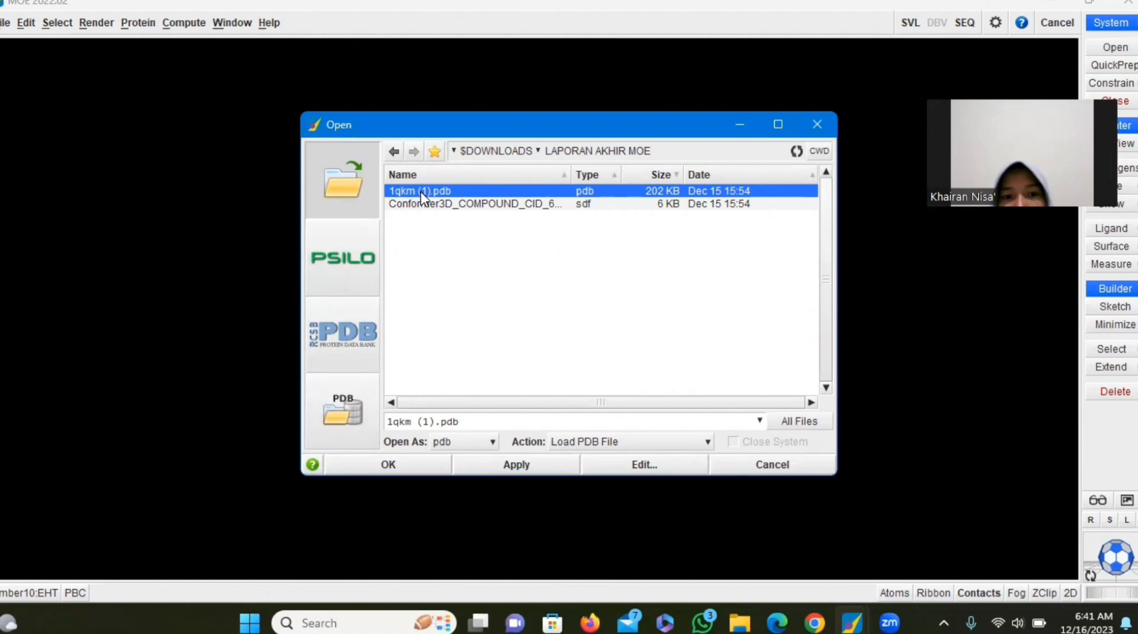
pyautogui.doubleClick(423, 191)
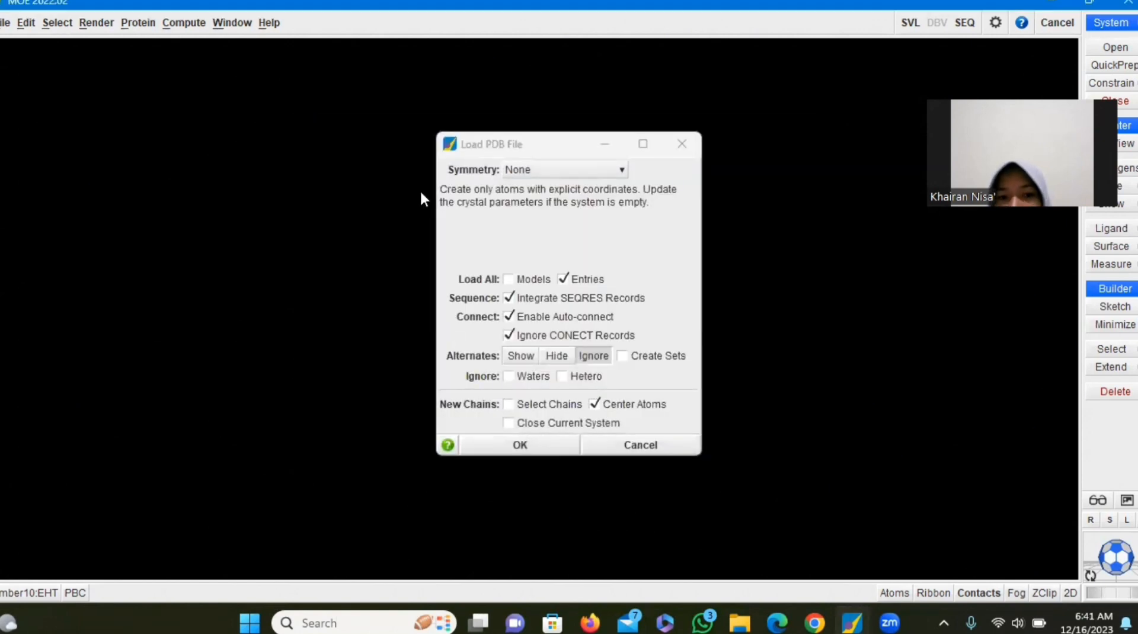
pyautogui.click(509, 377)
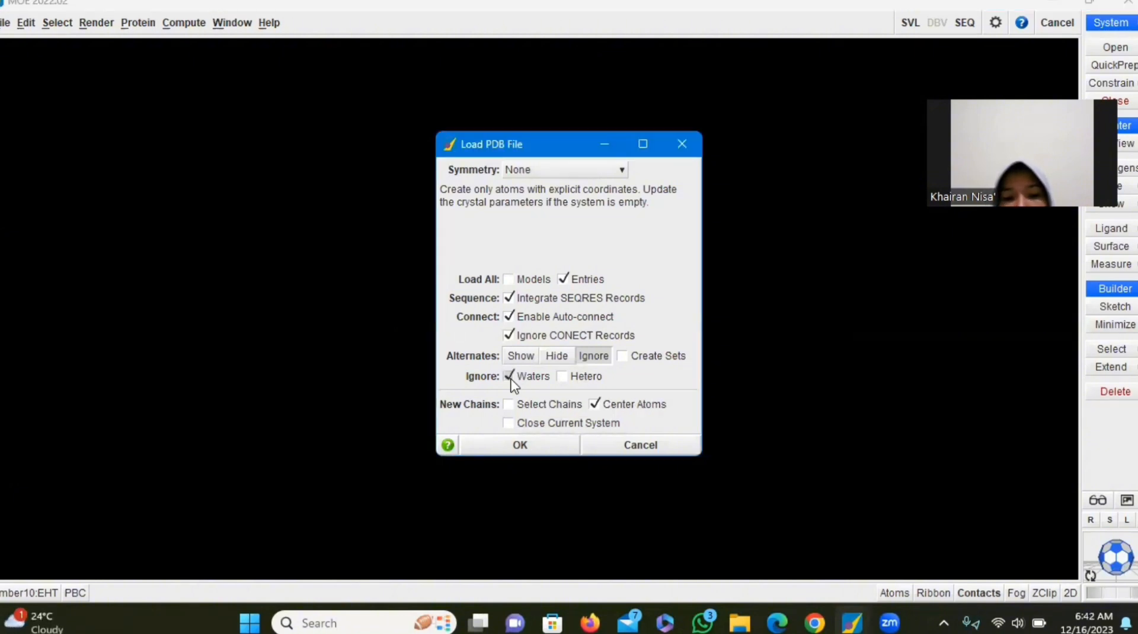
pyautogui.click(510, 451)
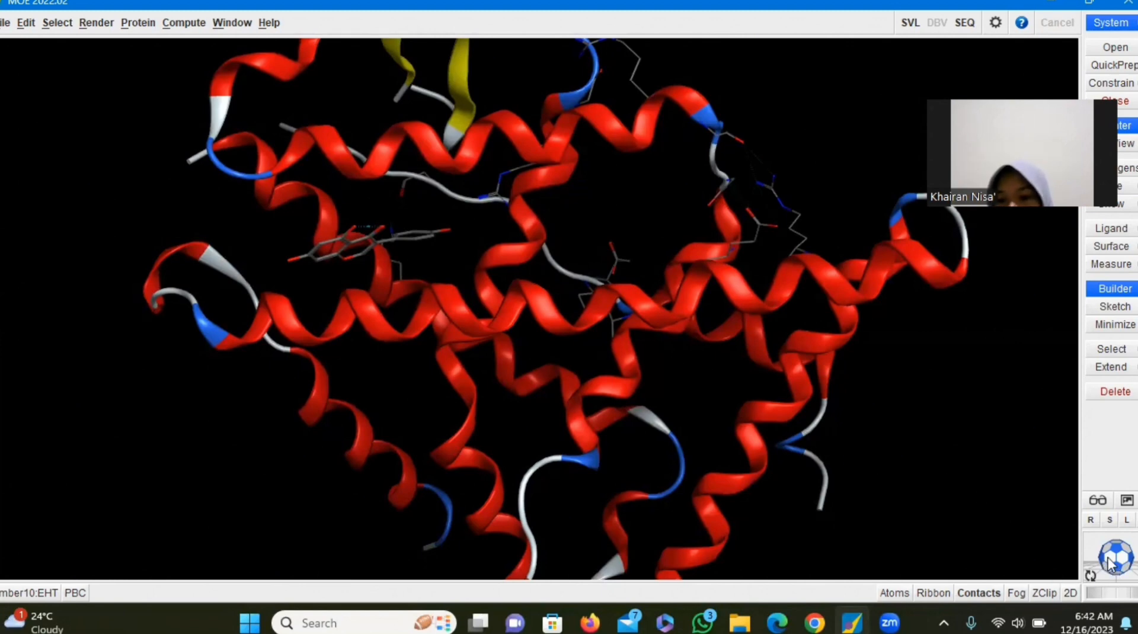
# Rotate the receptor to inspect it and run QuickPrep on it with the preset settings
pyautogui.moveTo(1108, 558)
pyautogui.mouseDown()
pyautogui.moveTo(1024, 480)
pyautogui.moveTo(1126, 549)
pyautogui.moveTo(1081, 556)
pyautogui.moveTo(1116, 582)
pyautogui.moveTo(1133, 564)
pyautogui.moveTo(1051, 555)
pyautogui.moveTo(1048, 411)
pyautogui.moveTo(1114, 513)
pyautogui.moveTo(1090, 574)
pyautogui.moveTo(1083, 533)
pyautogui.moveTo(1087, 574)
pyautogui.moveTo(1085, 474)
pyautogui.moveTo(1095, 559)
pyautogui.mouseUp()
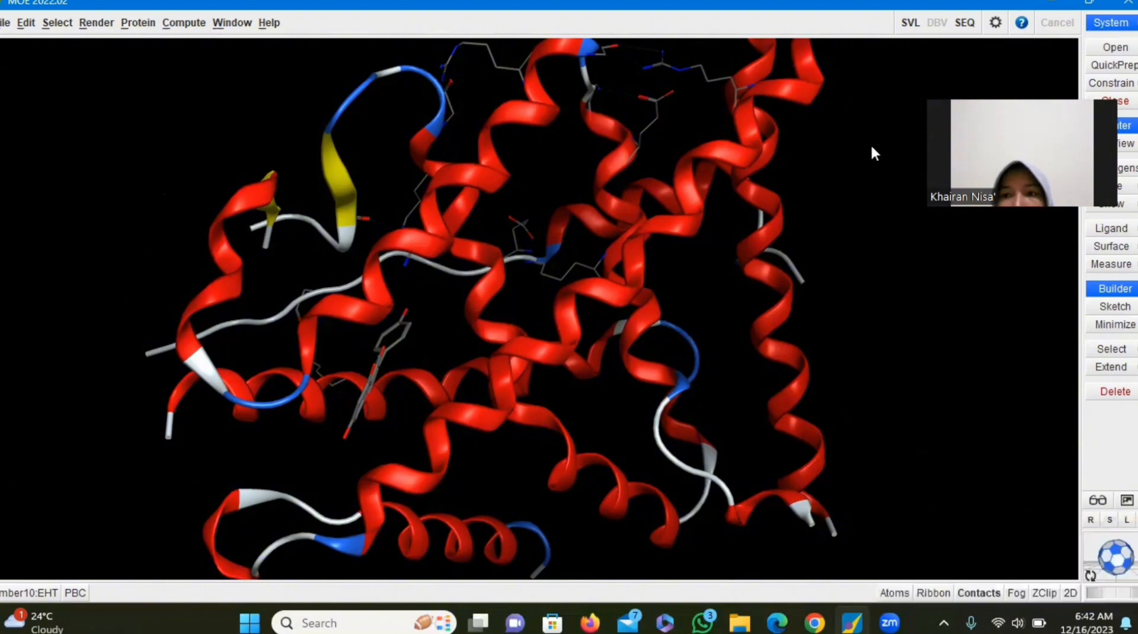
pyautogui.click(1116, 66)
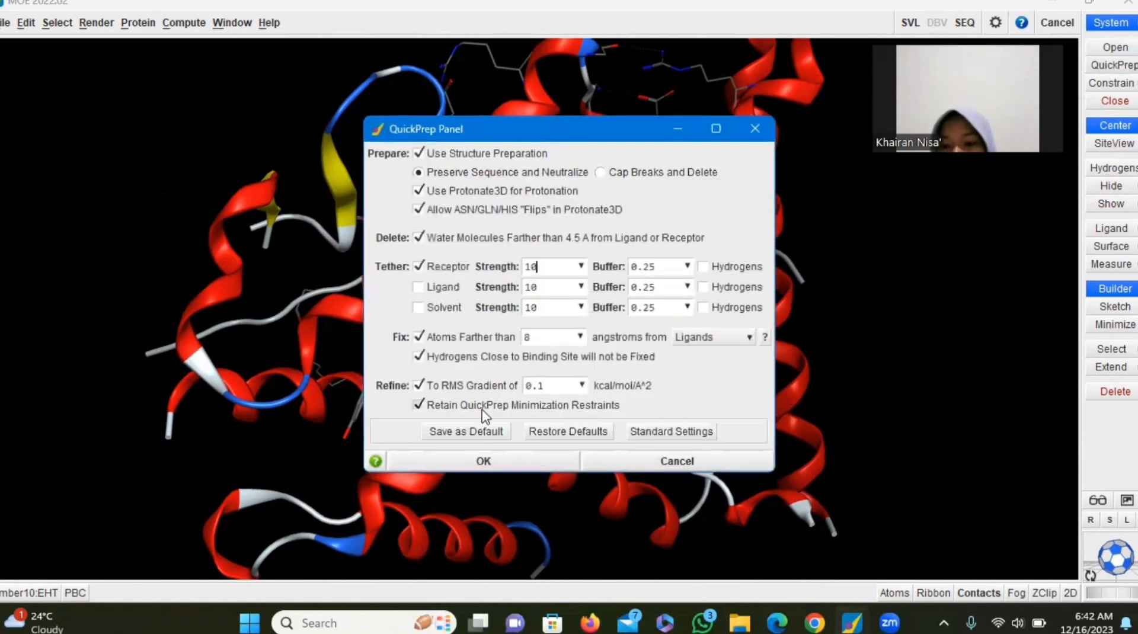
pyautogui.click(467, 461)
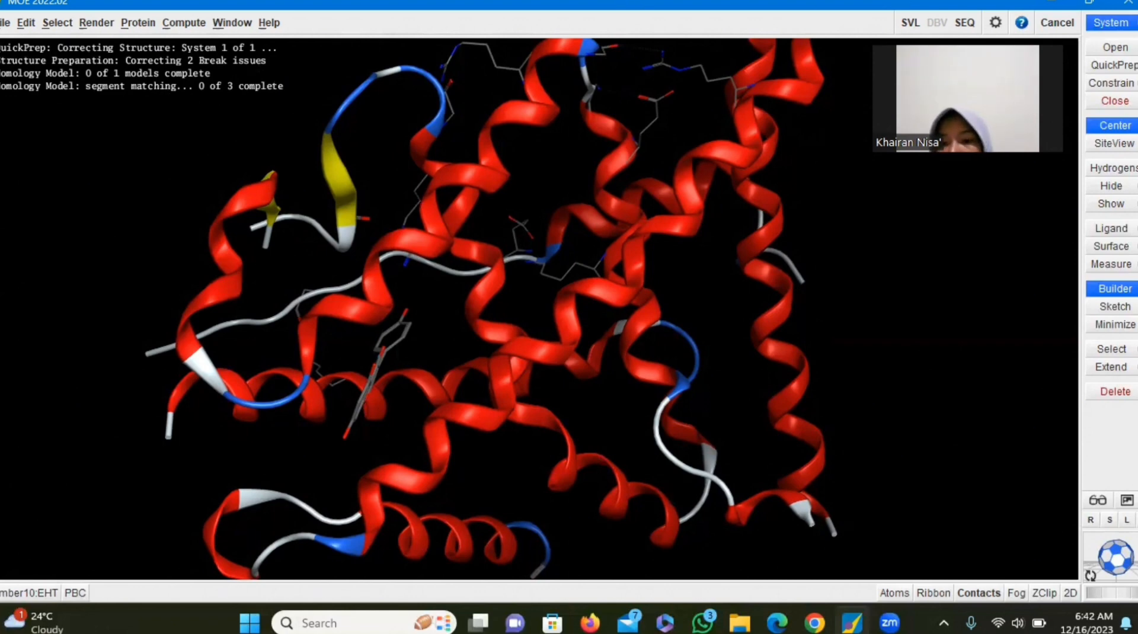
# Monitor the QuickPrep run in the SVL Commands window until it finishes, and close that window
pyautogui.click(910, 24)
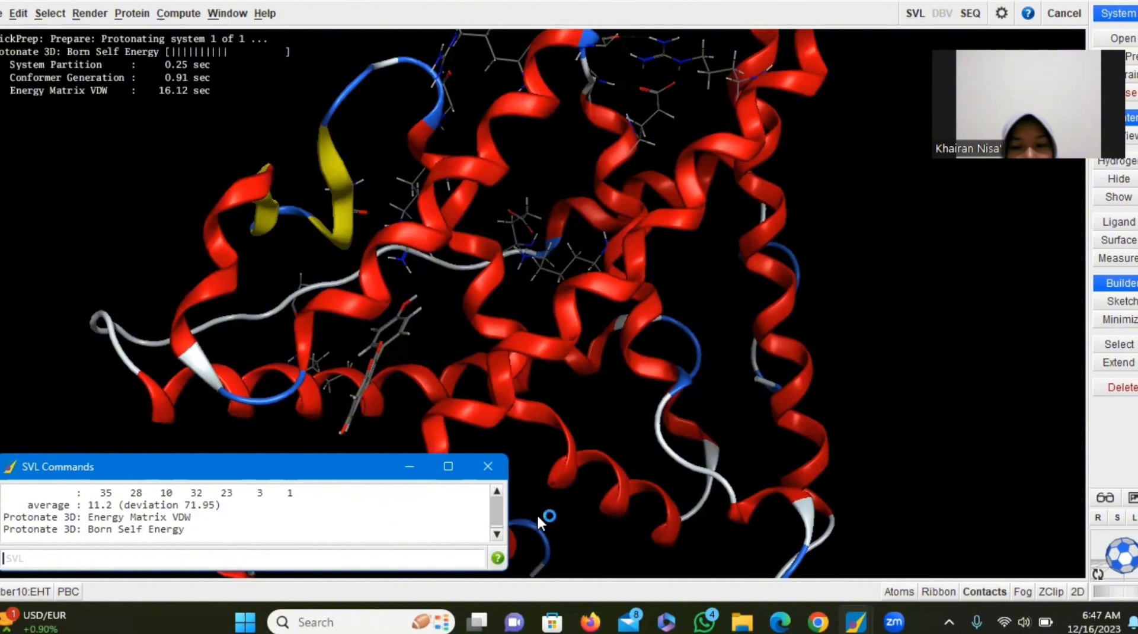
pyautogui.moveTo(496, 511); pyautogui.dragTo(495, 502)
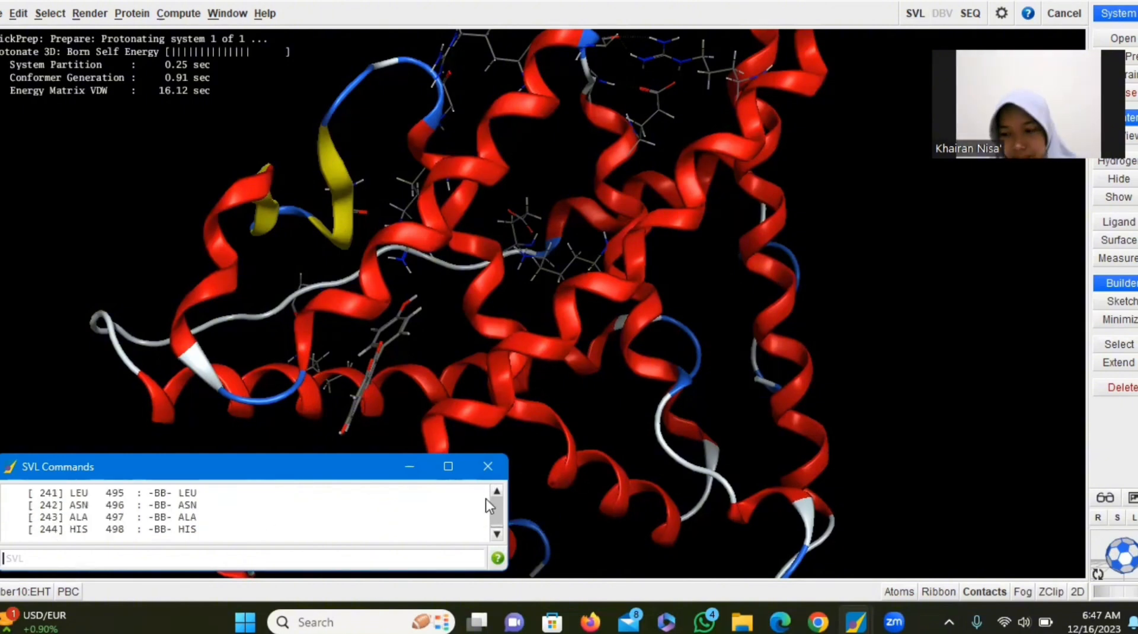
pyautogui.moveTo(1007, 182); pyautogui.dragTo(966, 182)
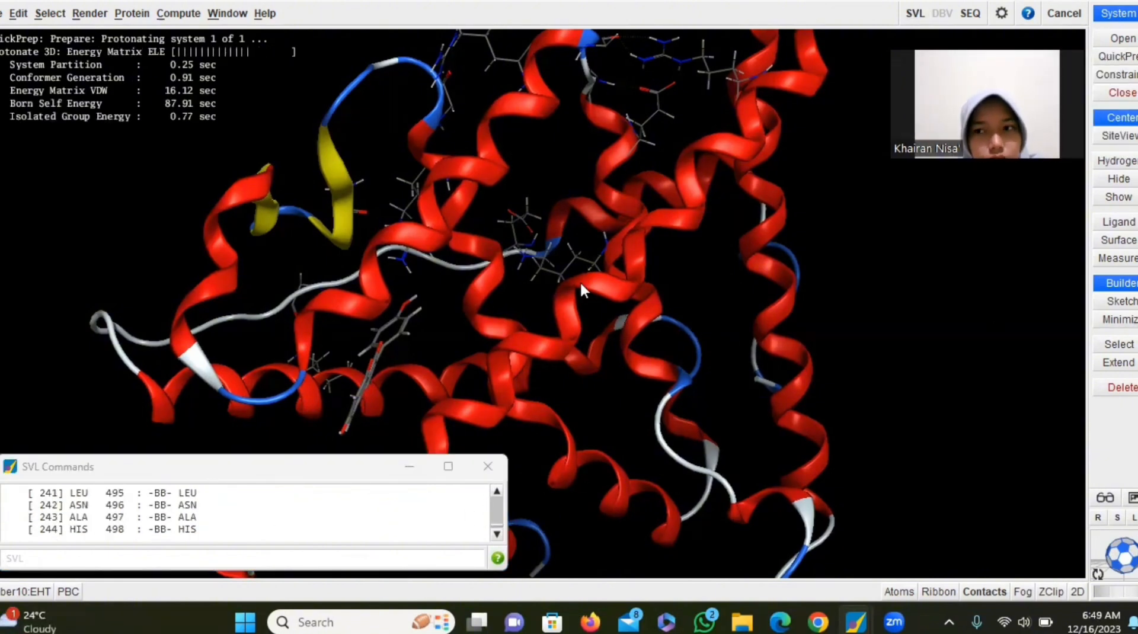
pyautogui.click(465, 520)
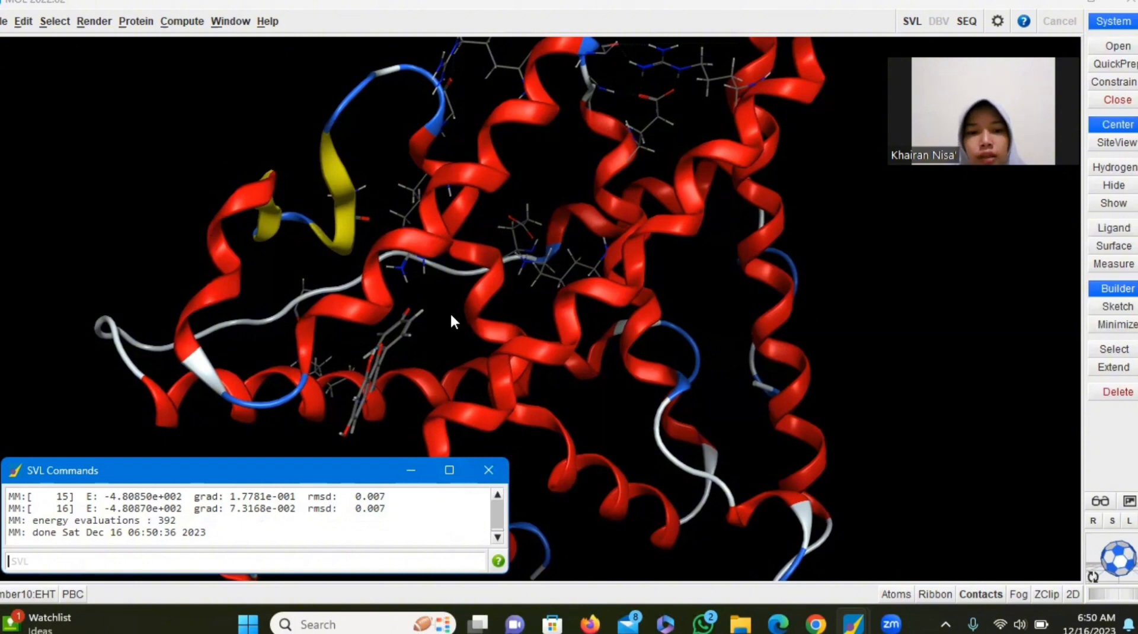
pyautogui.click(494, 466)
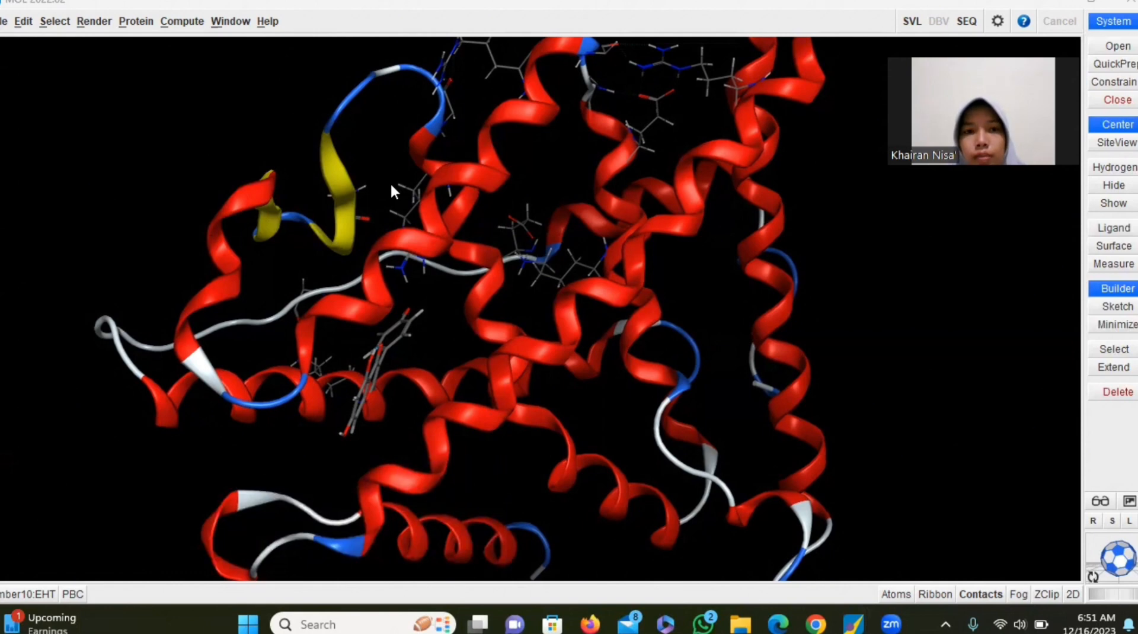
# Save the prepared receptor as the MOE molecule file HASIL PREPARASI PROTEIN 1QKM in the LAPORAN AKHIR MOE folder in Downloads
pyautogui.click(3, 21)
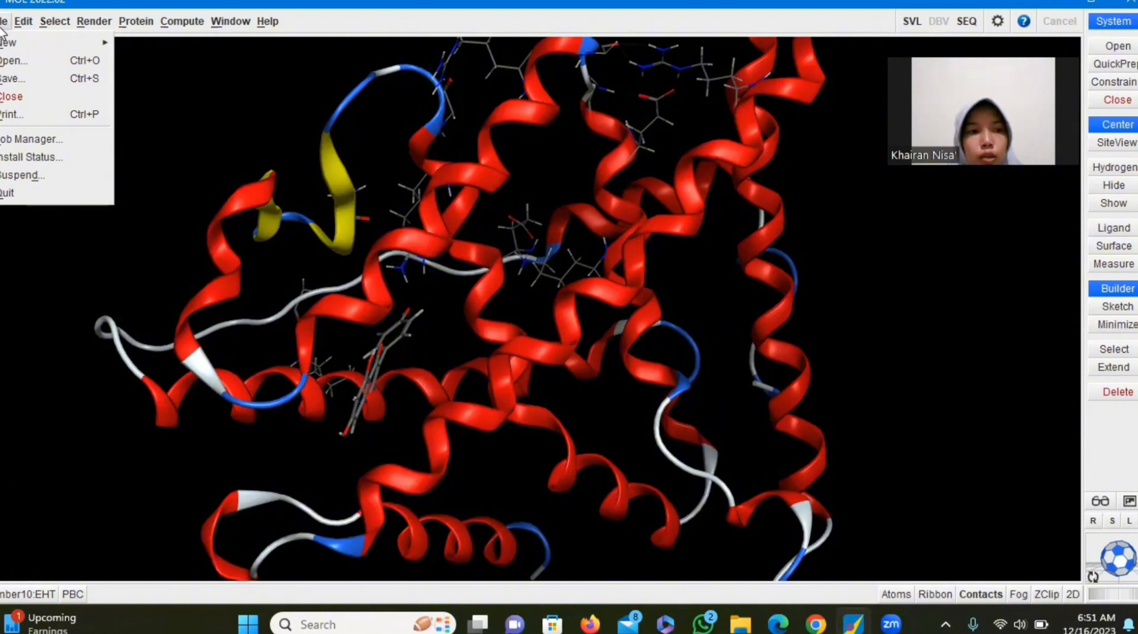
pyautogui.click(10, 83)
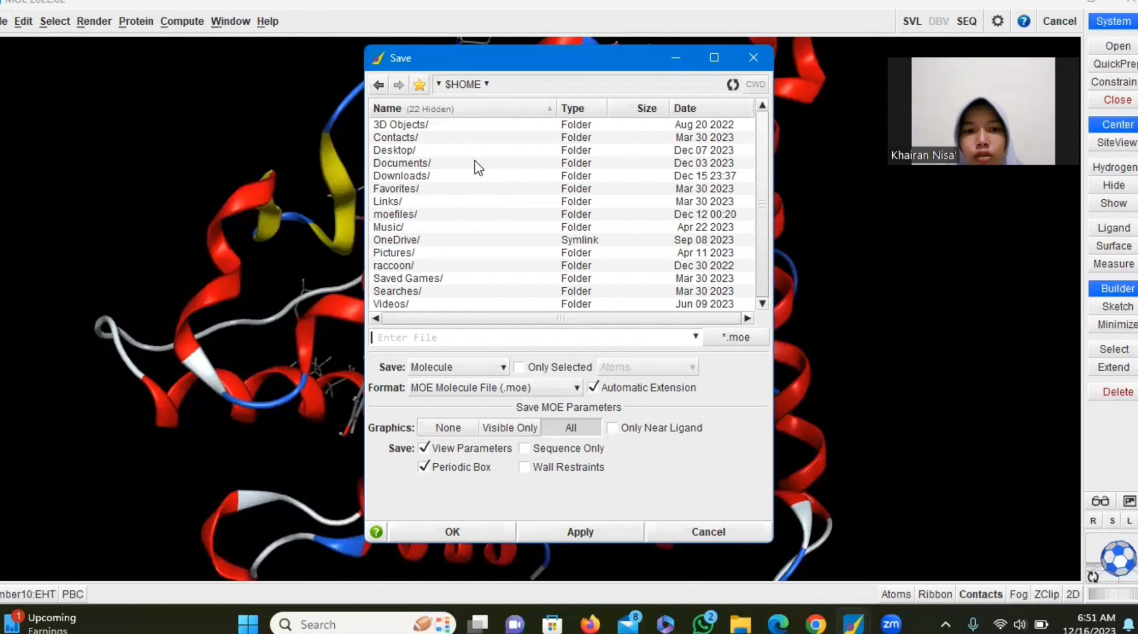
pyautogui.doubleClick(453, 175)
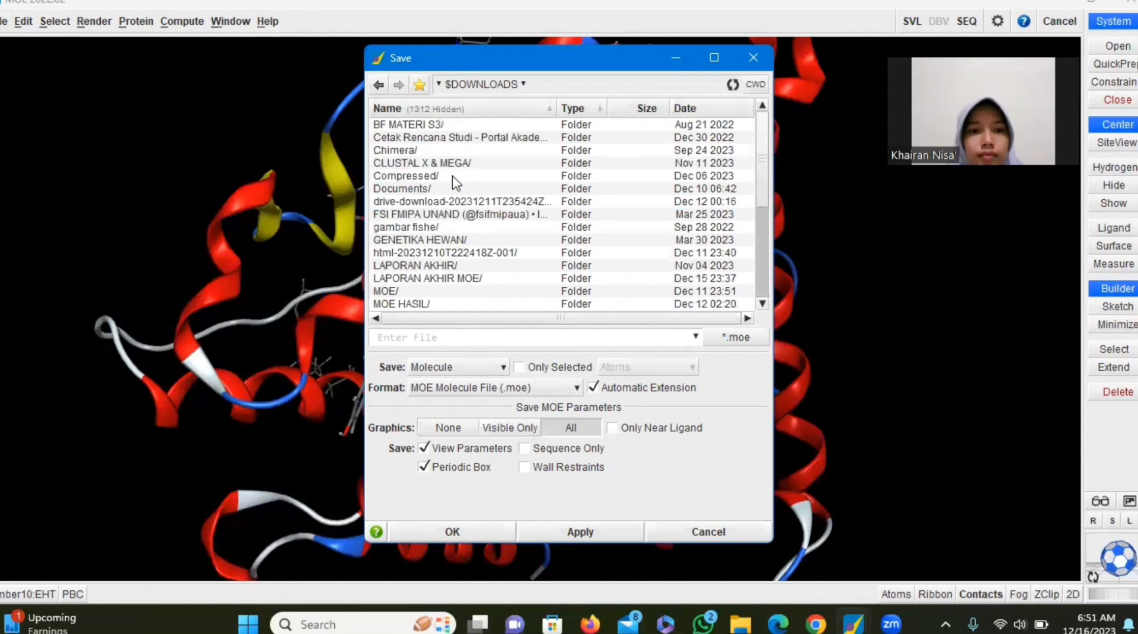
pyautogui.doubleClick(436, 278)
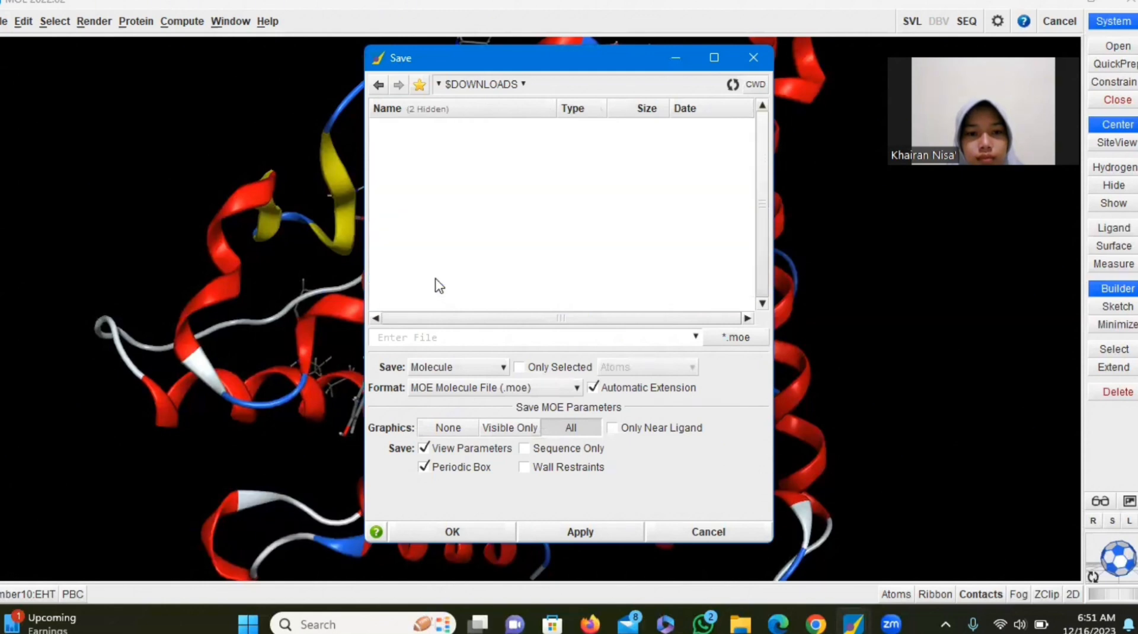
pyautogui.click(447, 337)
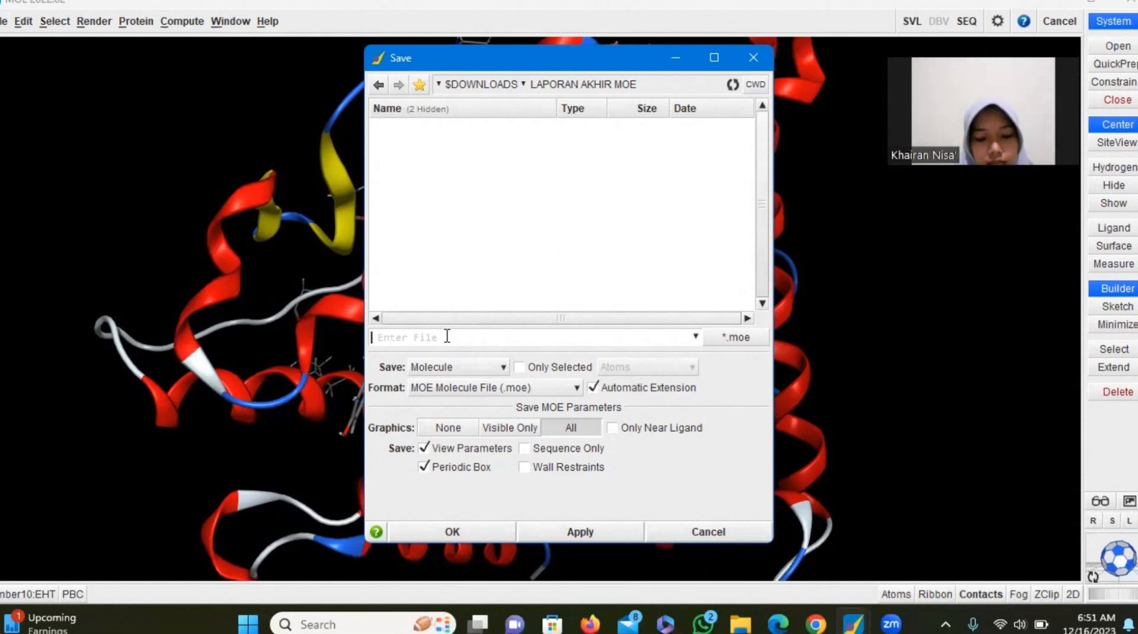
pyautogui.write('HASIL P')
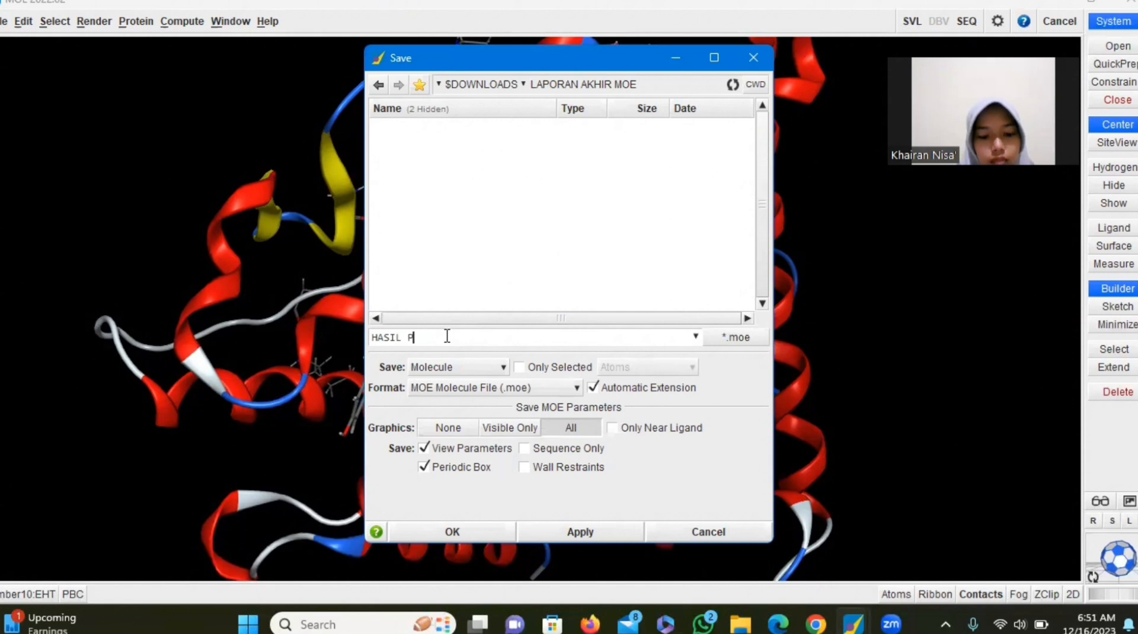
pyautogui.write('REPARA')
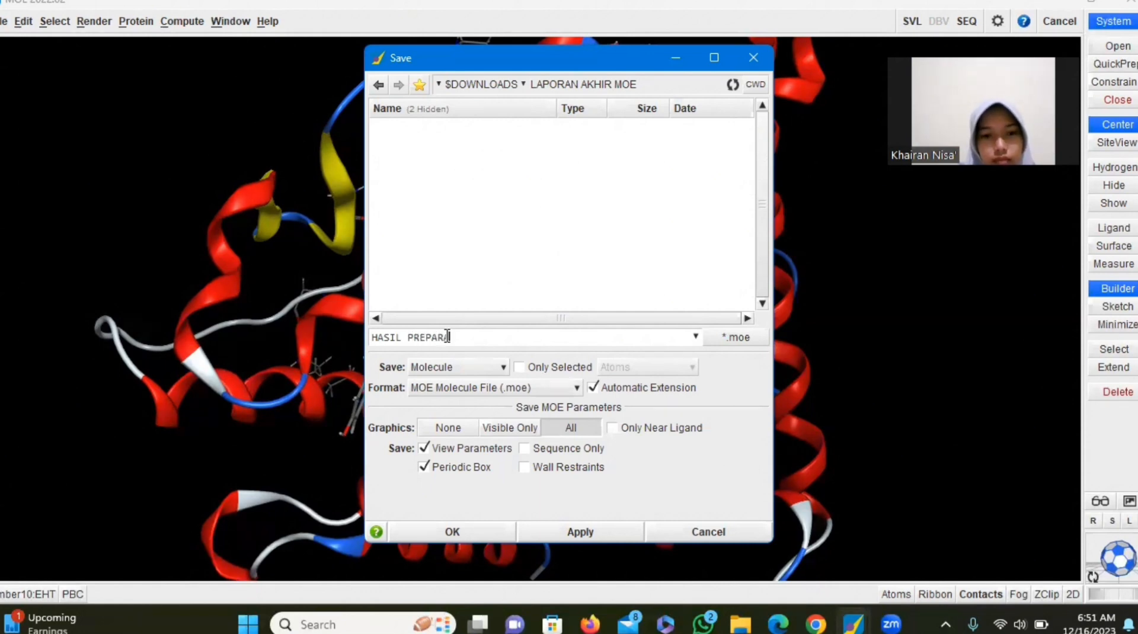
pyautogui.write('SI PR')
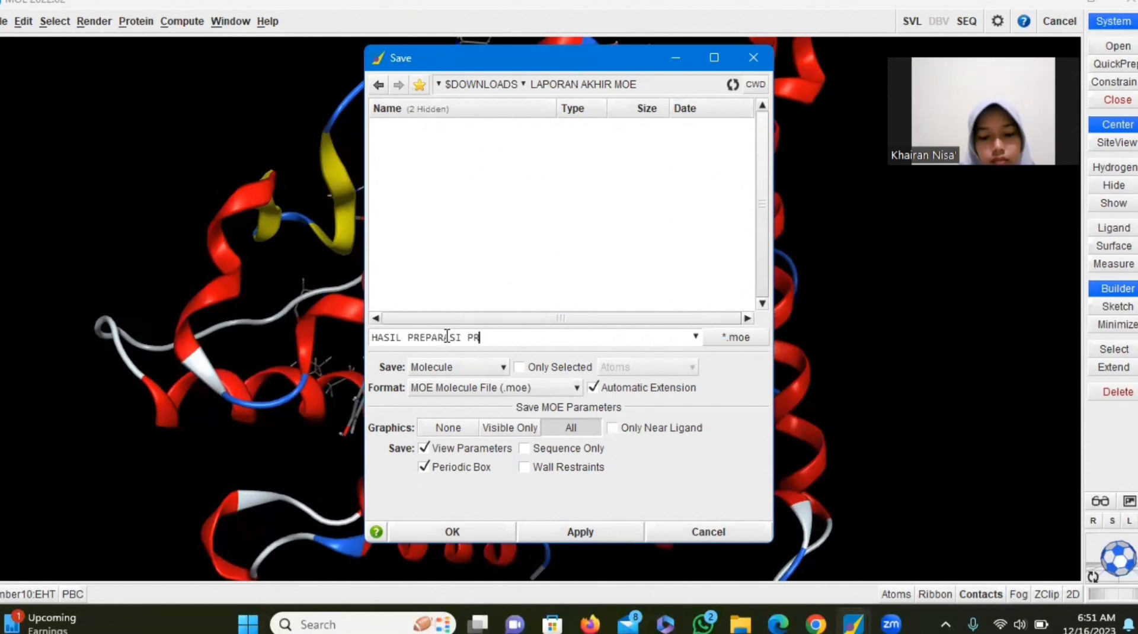
pyautogui.write('OTEIN ')
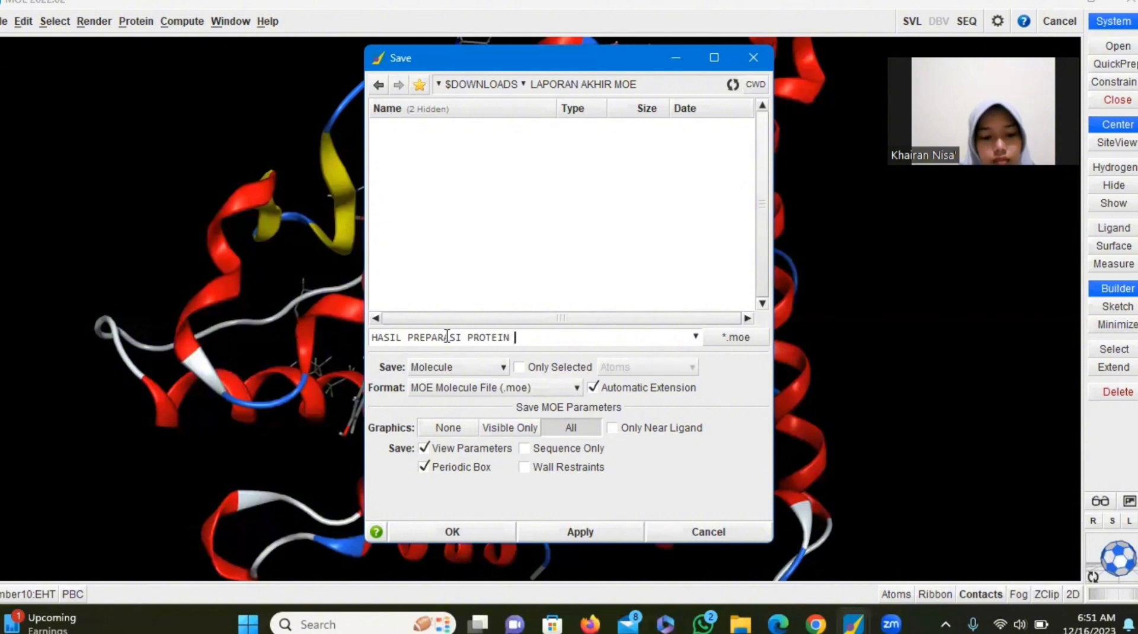
pyautogui.write('1QKM')
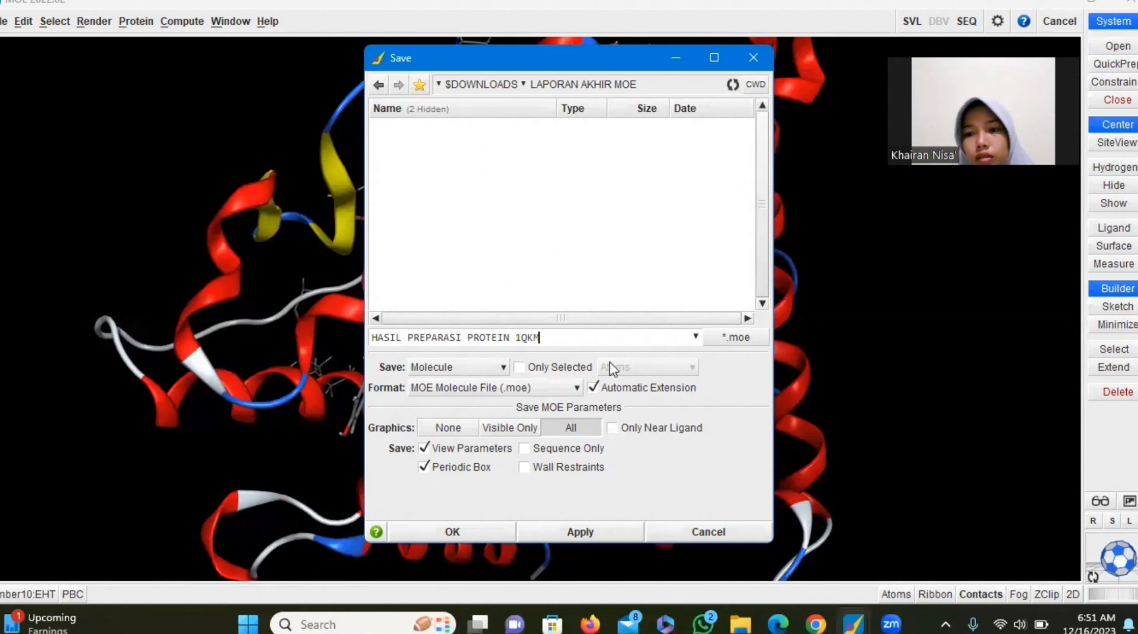
pyautogui.click(453, 525)
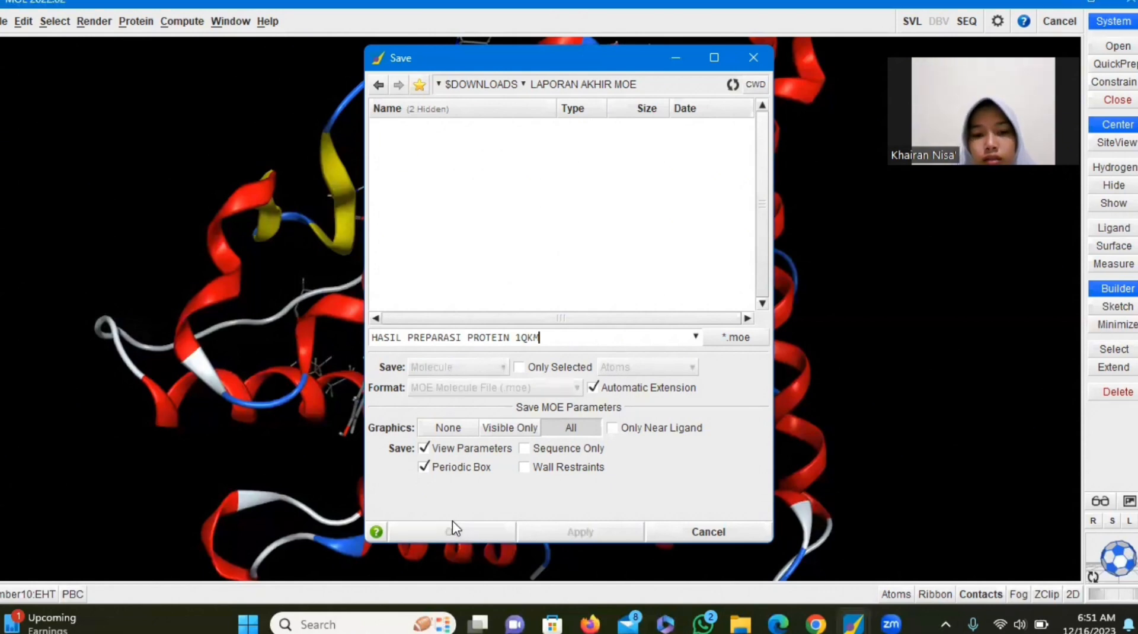
# Switch to File Explorer and open the LAPORAN AKHIR MOE folder in Downloads to check the saved receptor file
pyautogui.moveTo(740, 625)
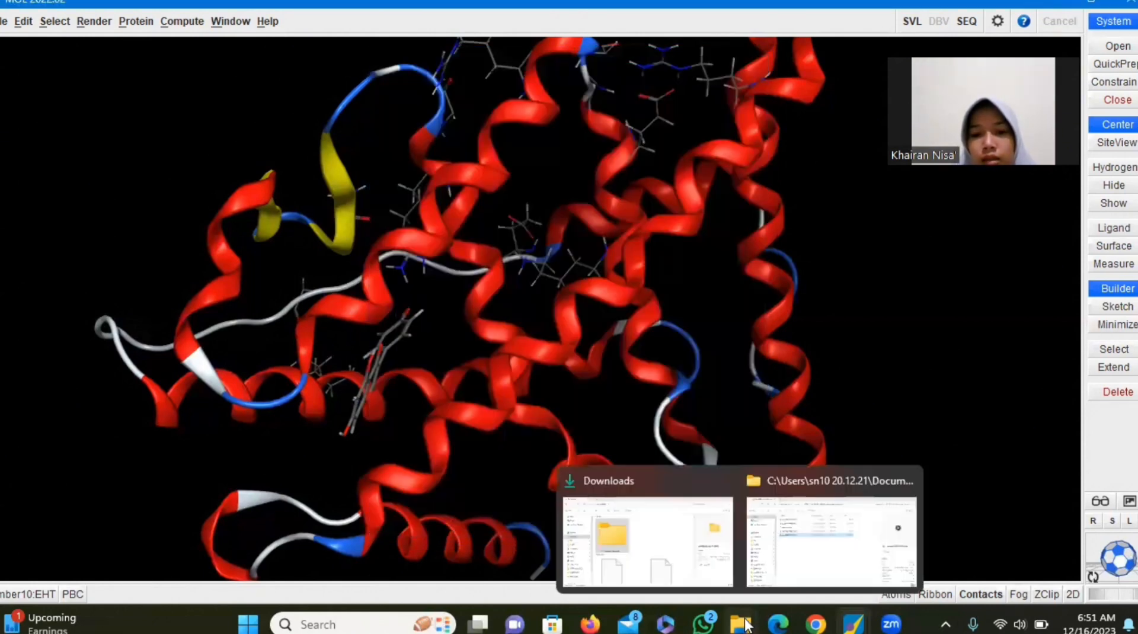
pyautogui.click(663, 522)
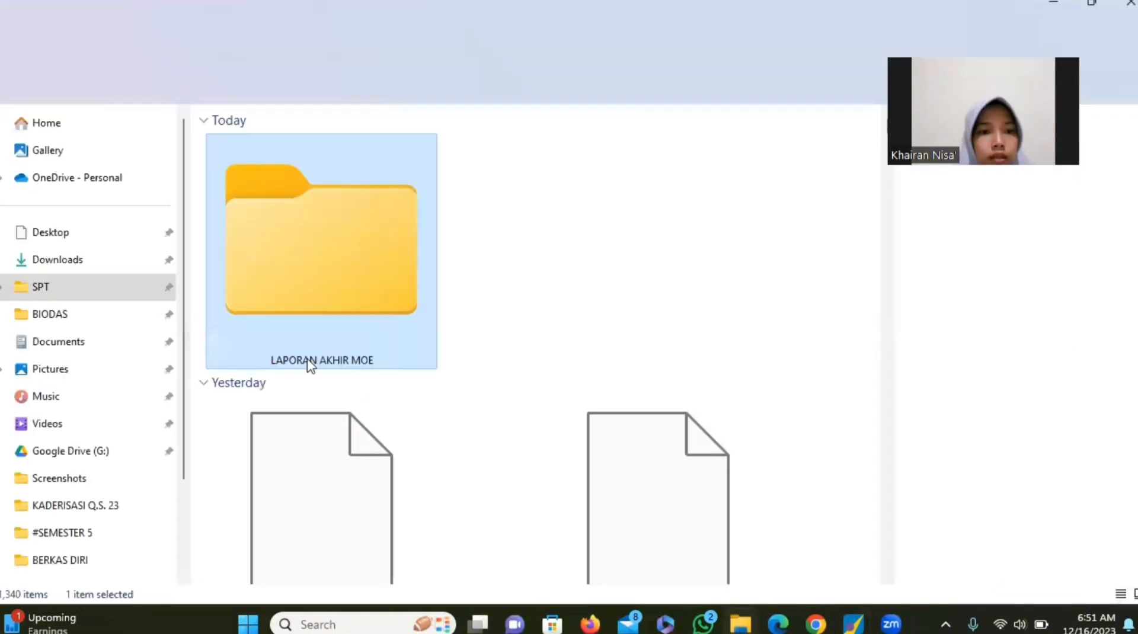
pyautogui.doubleClick(290, 327)
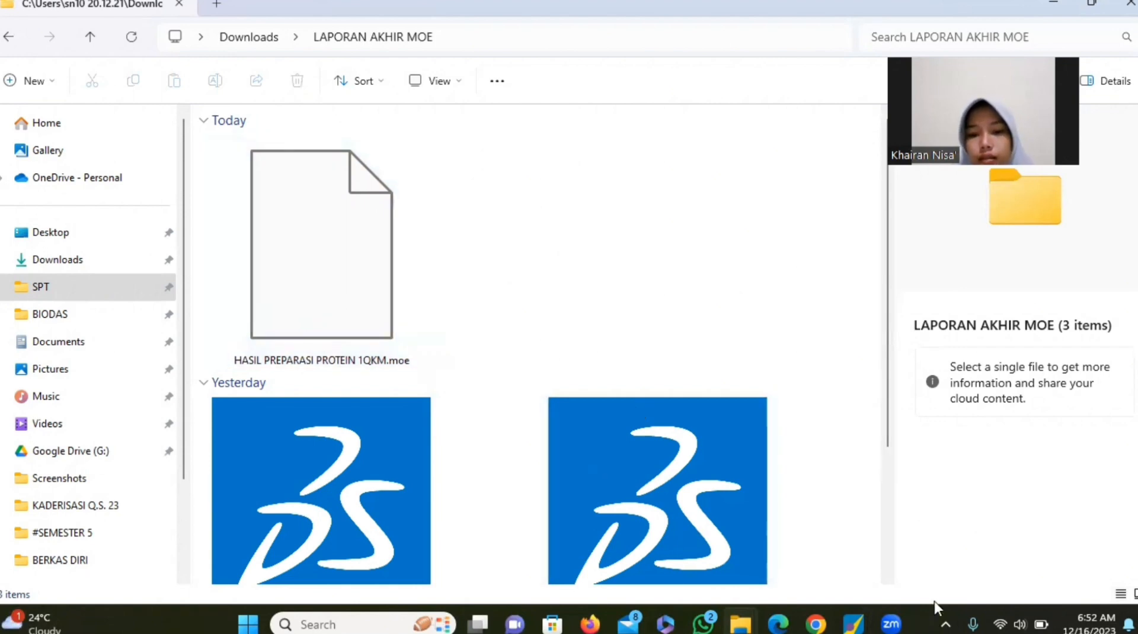
pyautogui.moveTo(892, 624)
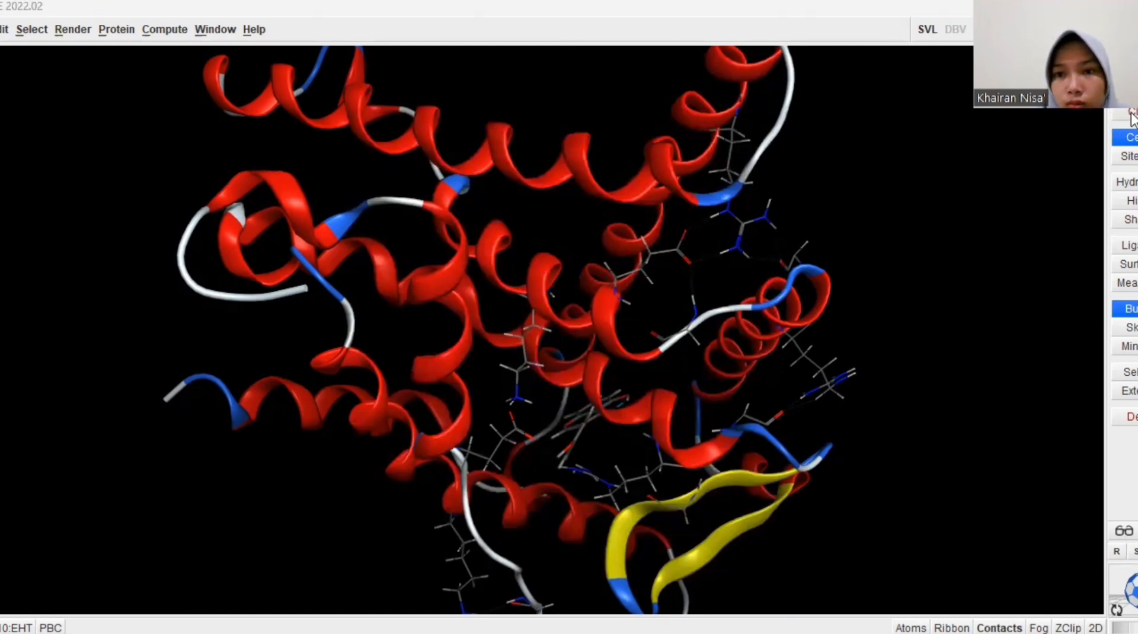
# Close the current receptor system in MOE and load the gemcitabine Conformer3D_COMPOUND_CID SDF file from Downloads' LAPORAN AKHIR MOE folder
pyautogui.click(1132, 113)
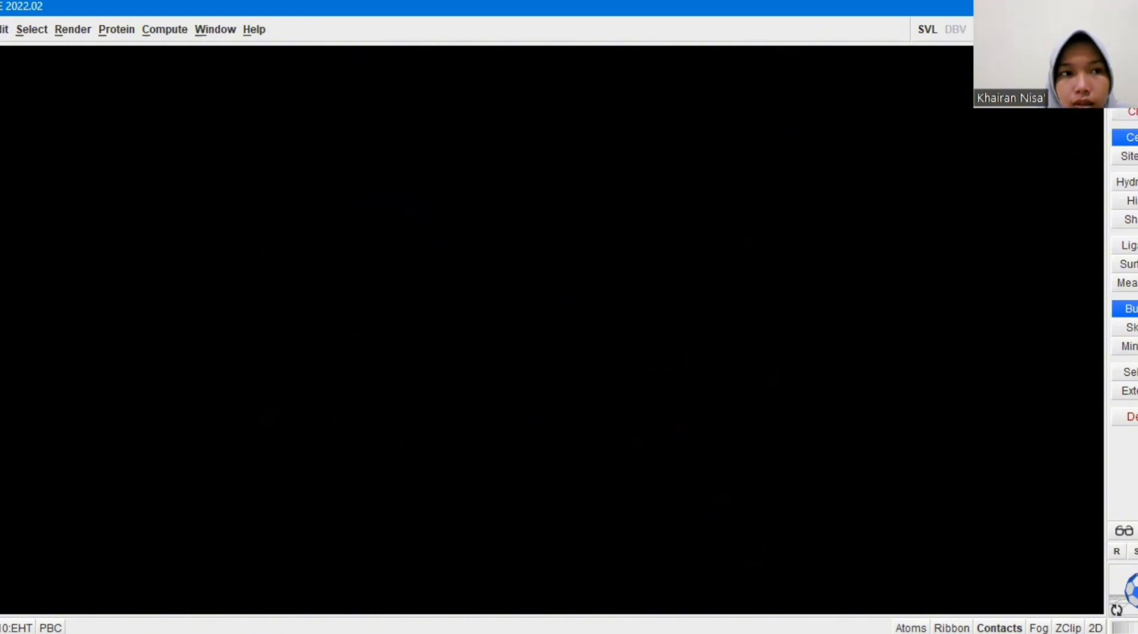
pyautogui.hotkey('alt', 'f')
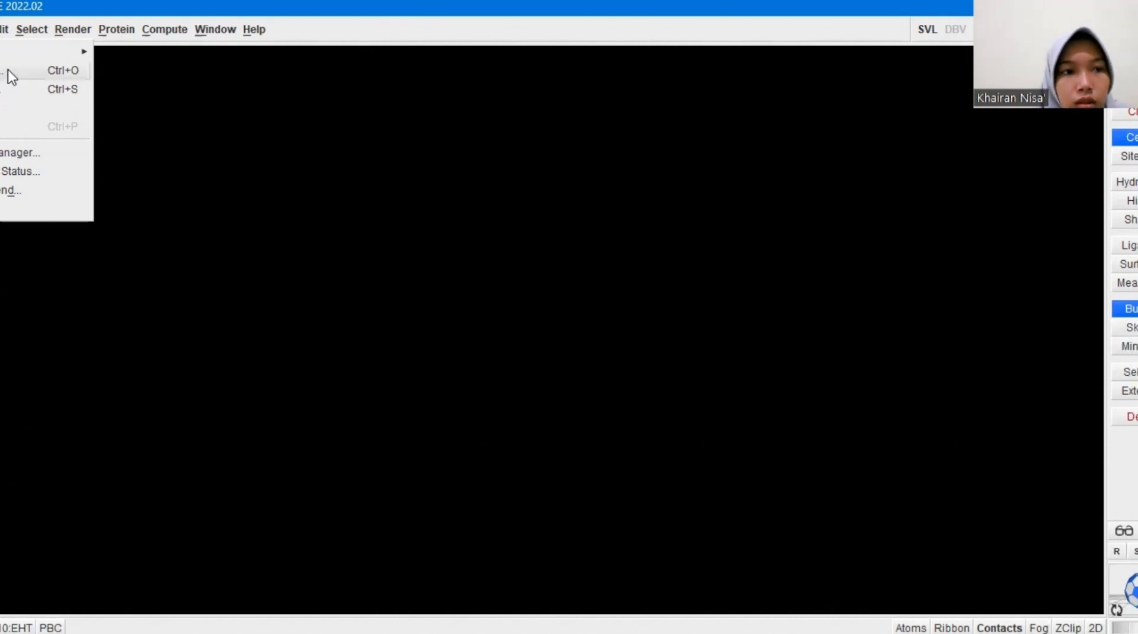
pyautogui.press('Return')
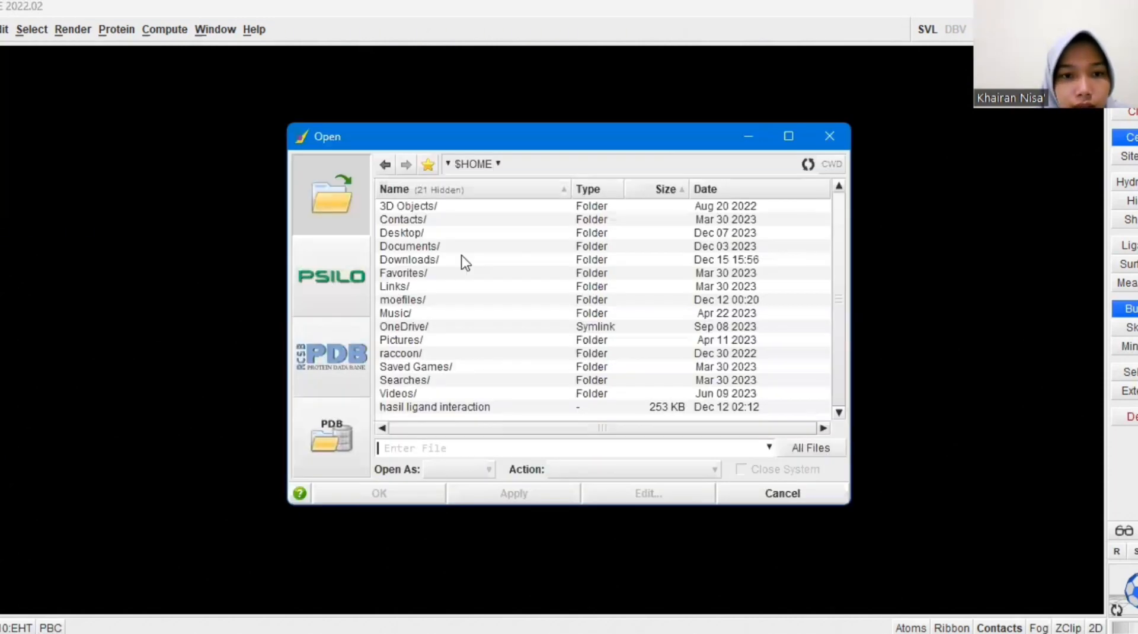
pyautogui.doubleClick(461, 261)
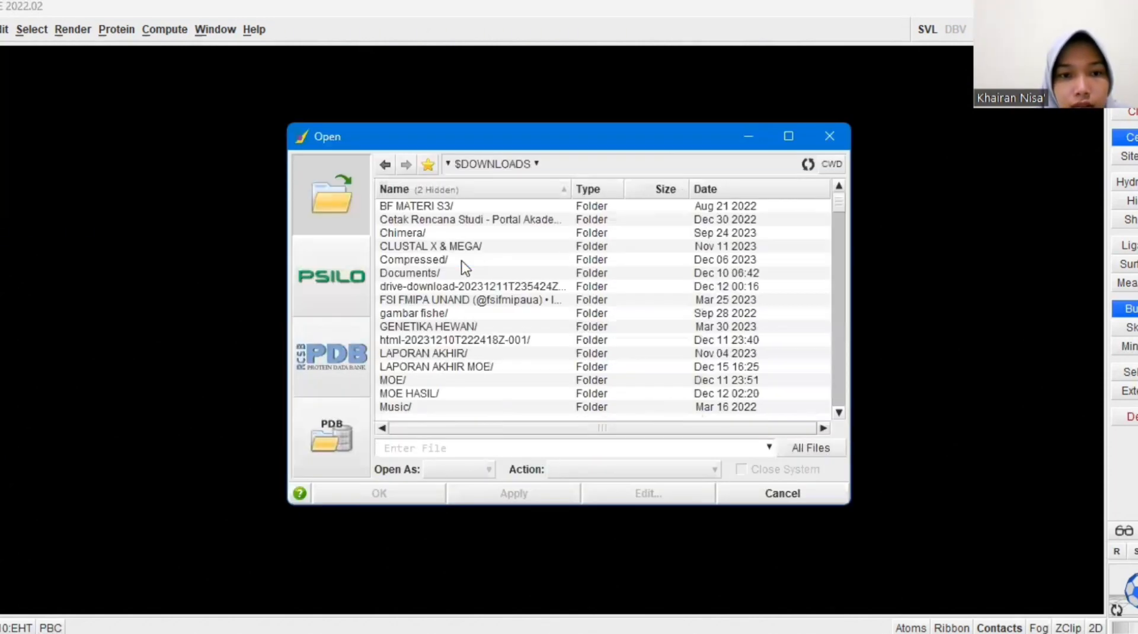
pyautogui.doubleClick(458, 367)
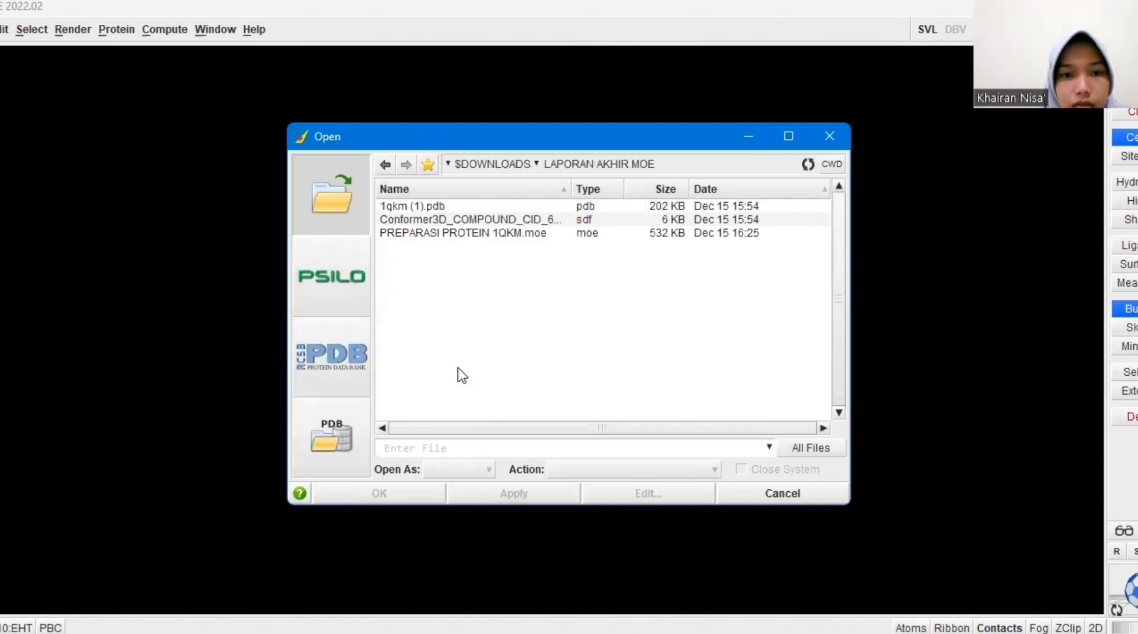
pyautogui.click(545, 223)
pyautogui.doubleClick(545, 224)
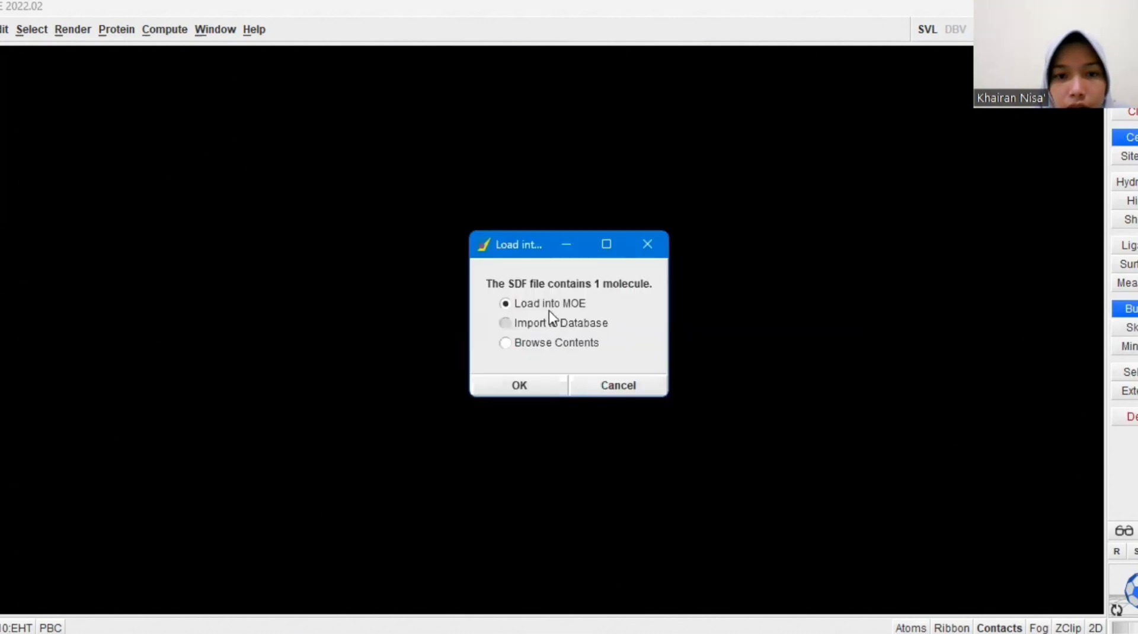
pyautogui.click(520, 385)
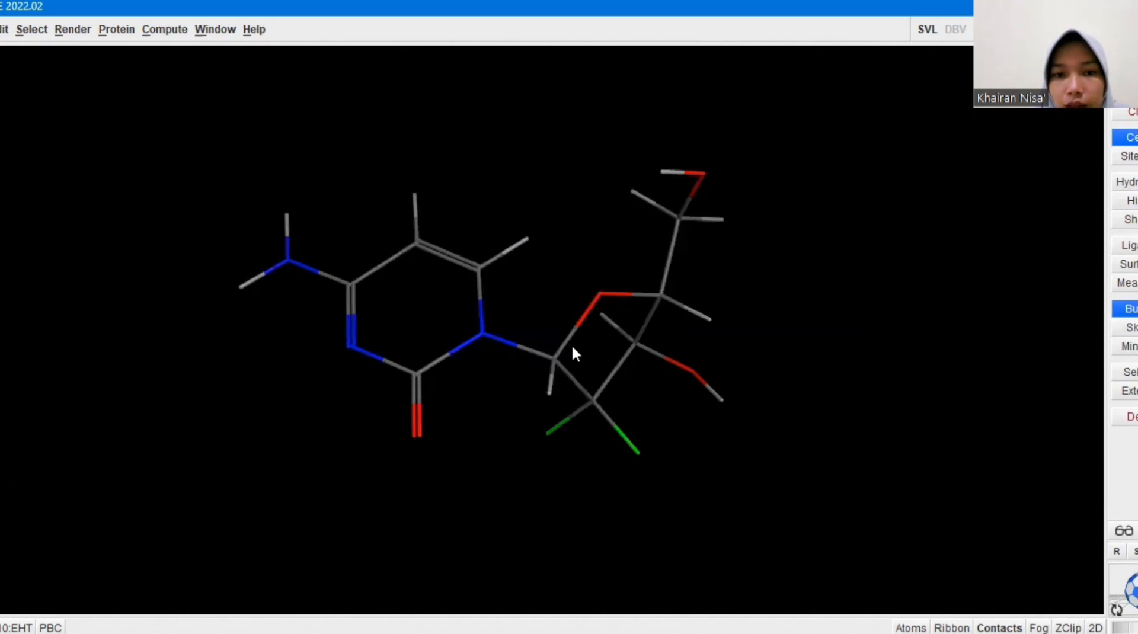
# Start an Energy Minimize of the ligand and set its gradient to 0.001 RMS kcal/mol/A^2
pyautogui.moveTo(571, 344); pyautogui.dragTo(393, 357)
pyautogui.click(645, 356)
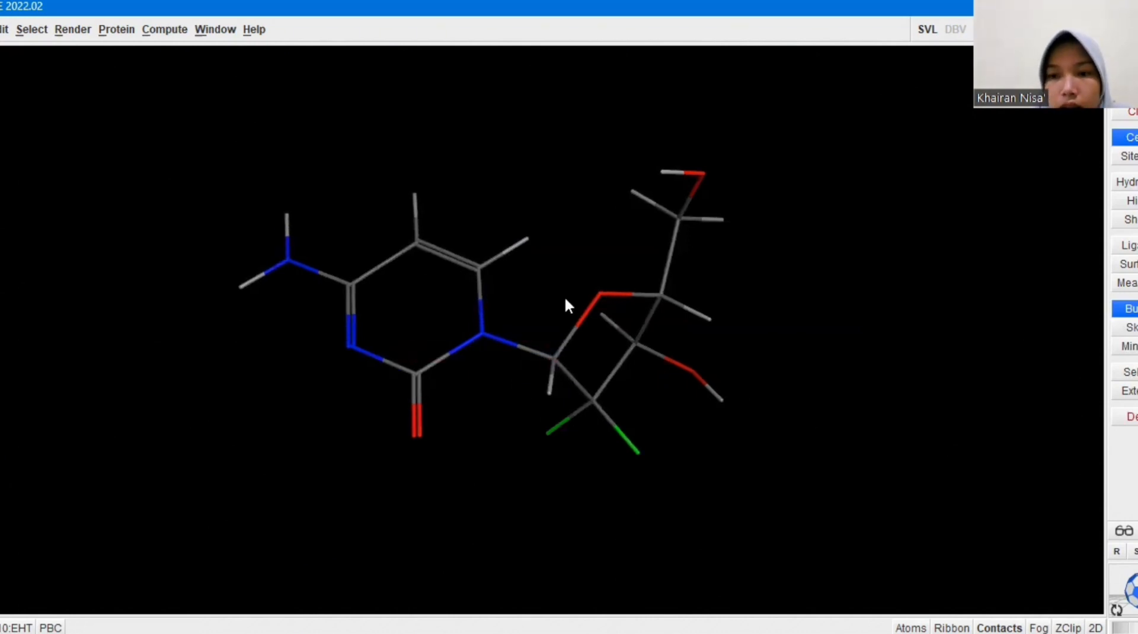
pyautogui.click(155, 34)
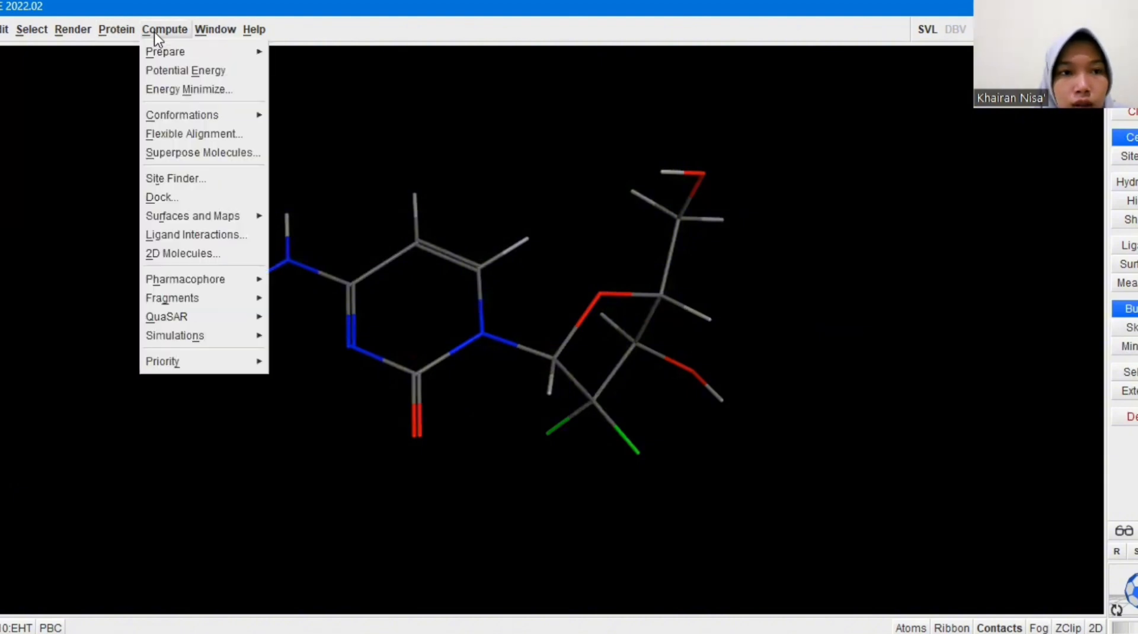
pyautogui.click(231, 97)
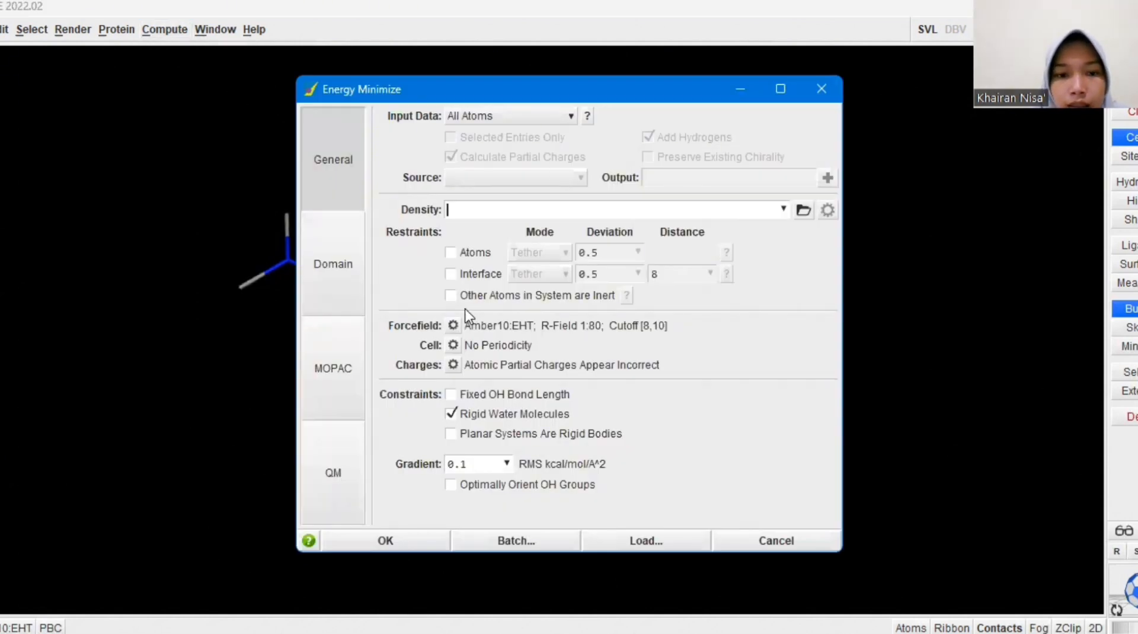
pyautogui.click(460, 465)
pyautogui.write('00')
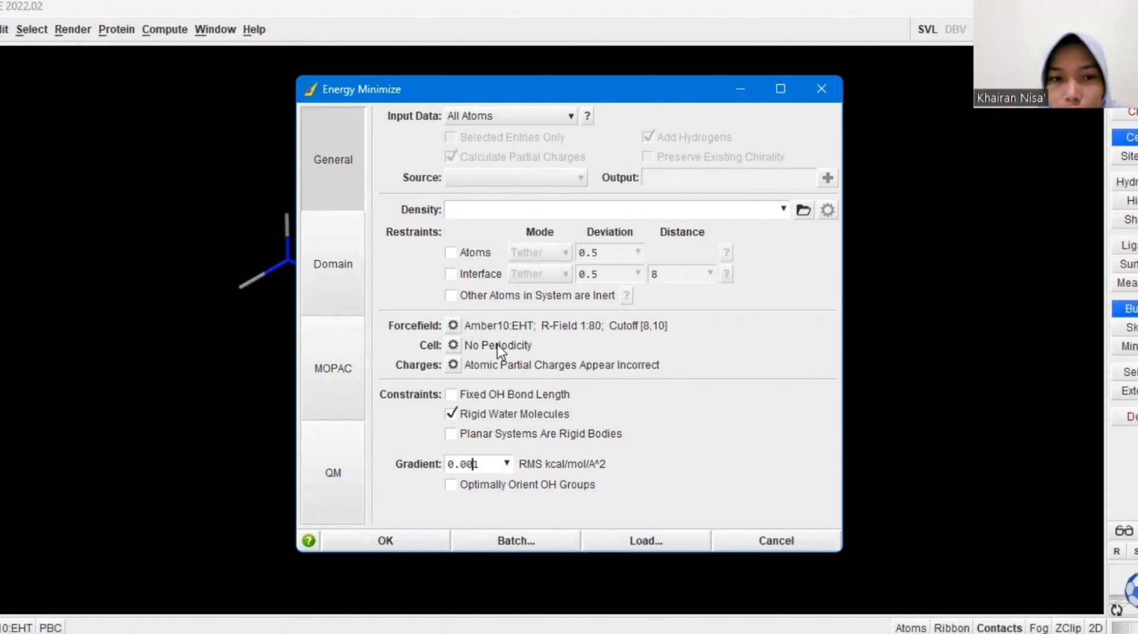
# Fix the ligand's partial charges in the Amber10:EHT potential setup and run the energy minimization
pyautogui.click(453, 325)
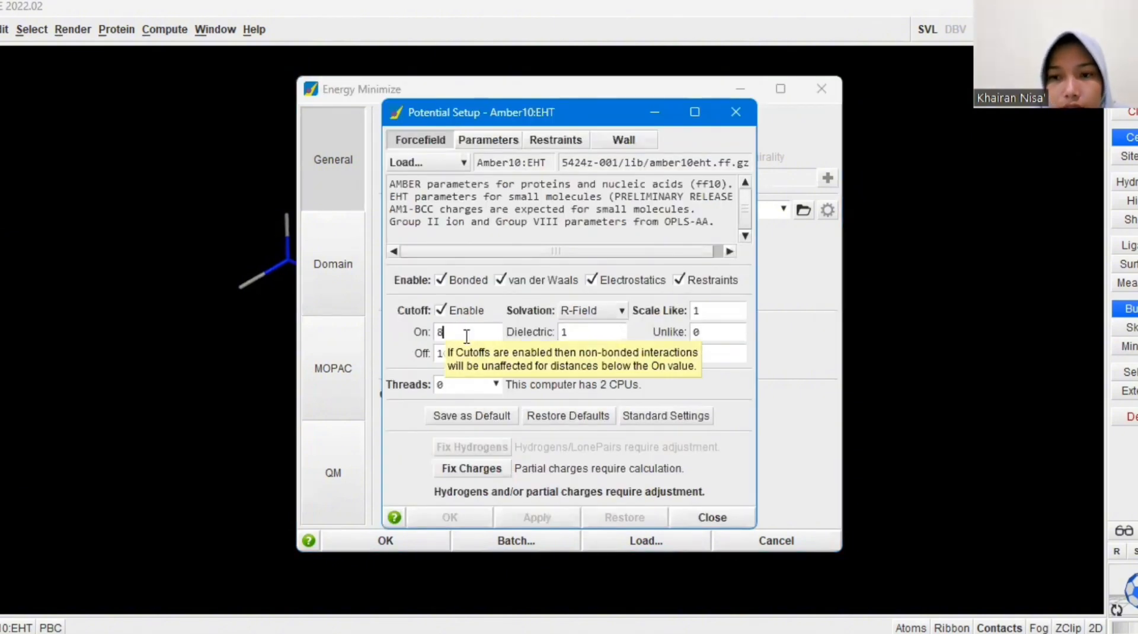
pyautogui.click(480, 473)
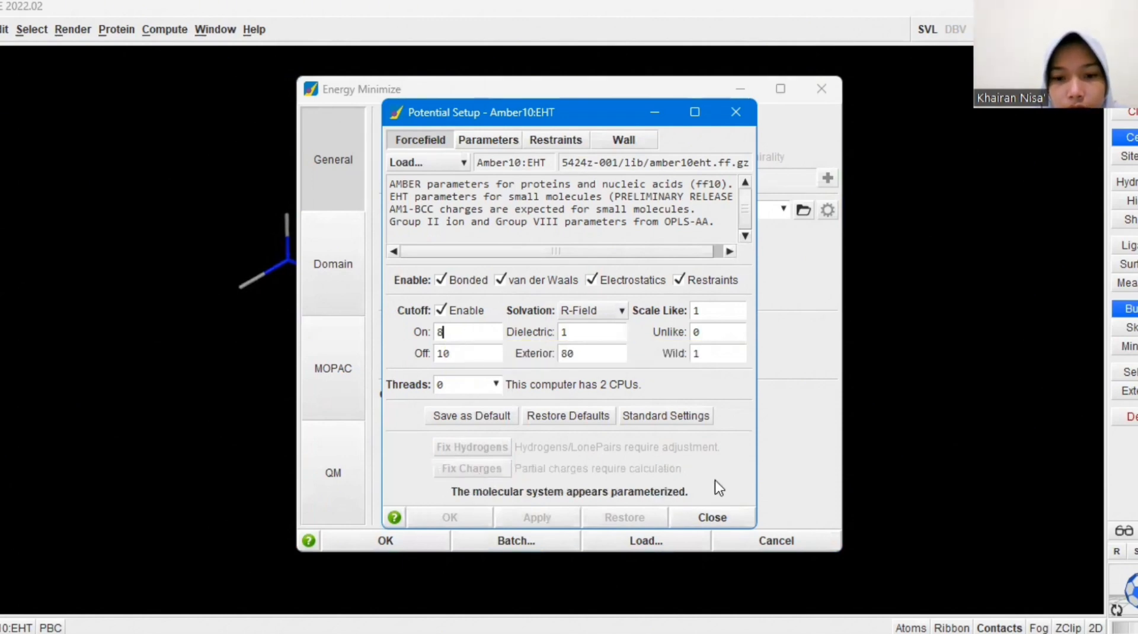
pyautogui.click(713, 518)
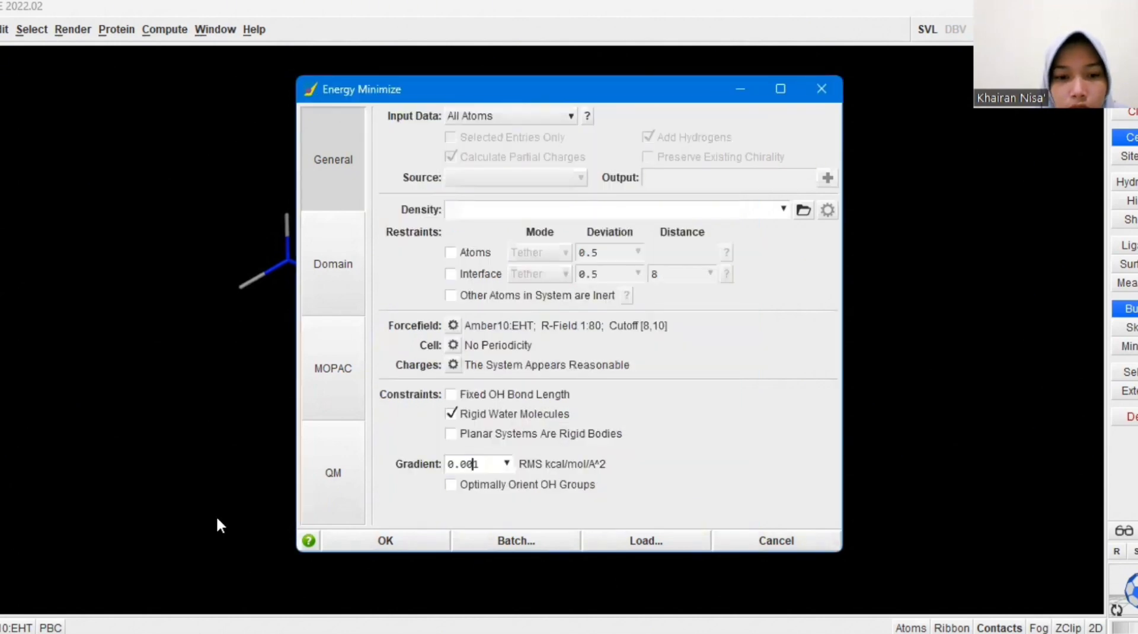
pyautogui.click(403, 544)
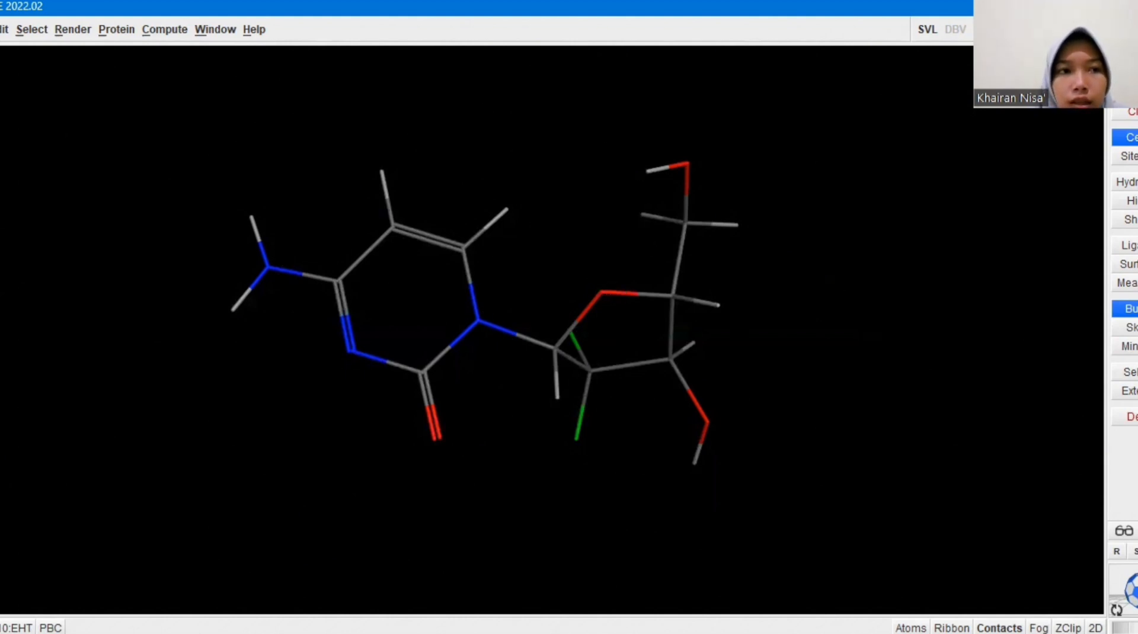
# Save the minimized ligand as the MOE molecule file PREPARASI SENYAWA UJI in the LAPORAN AKHIR MOE folder in Downloads
pyautogui.click(0, 30)
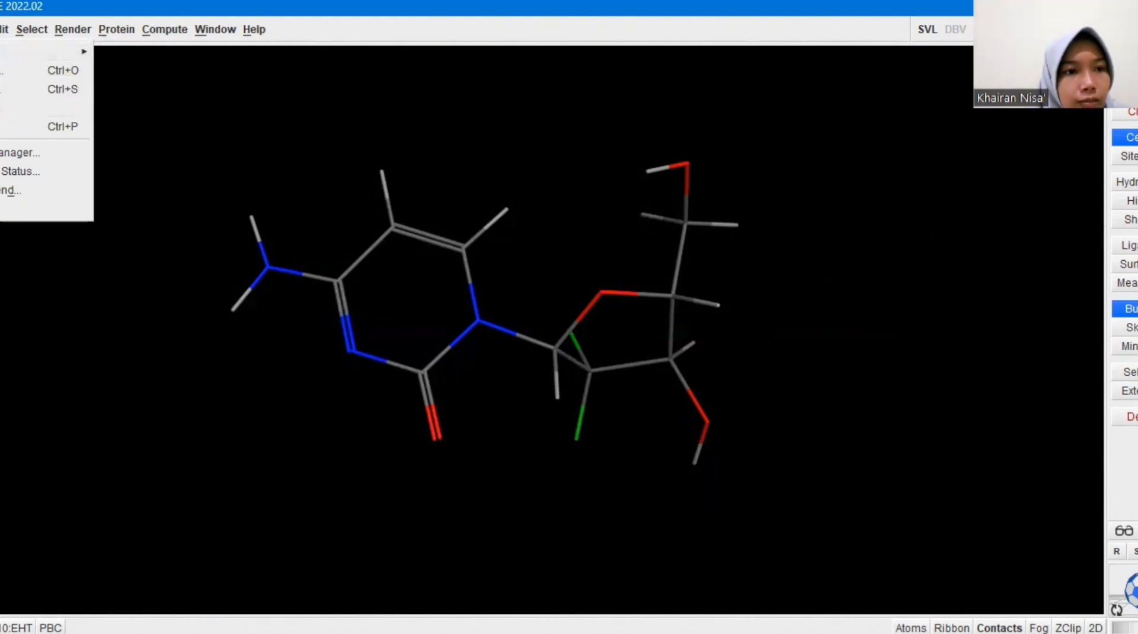
pyautogui.click(4, 90)
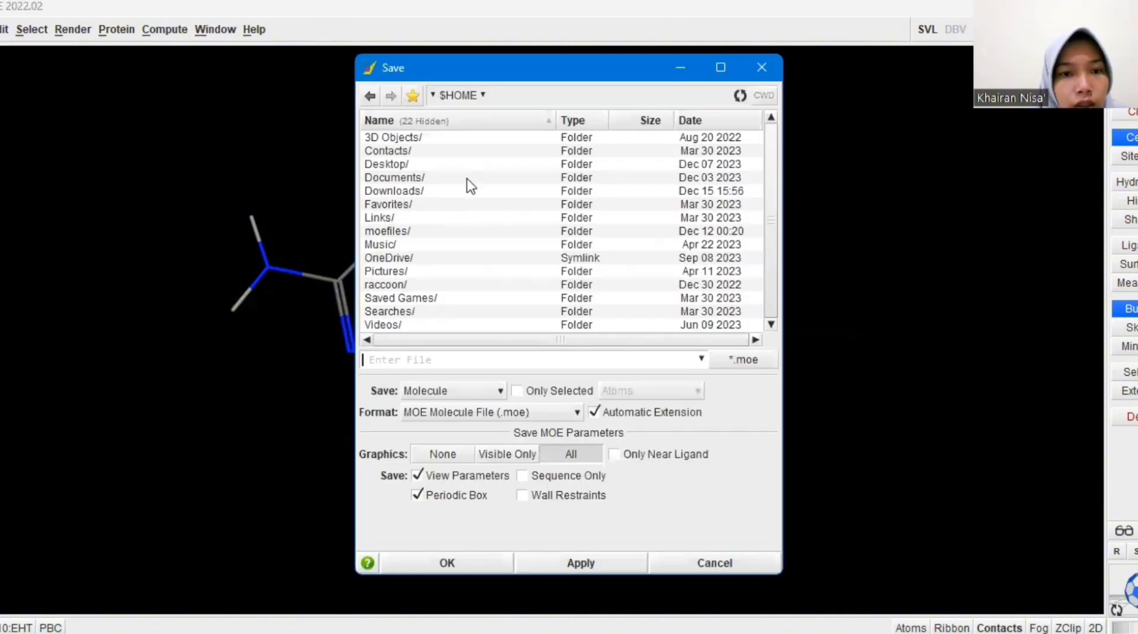
pyautogui.click(445, 191)
pyautogui.doubleClick(444, 191)
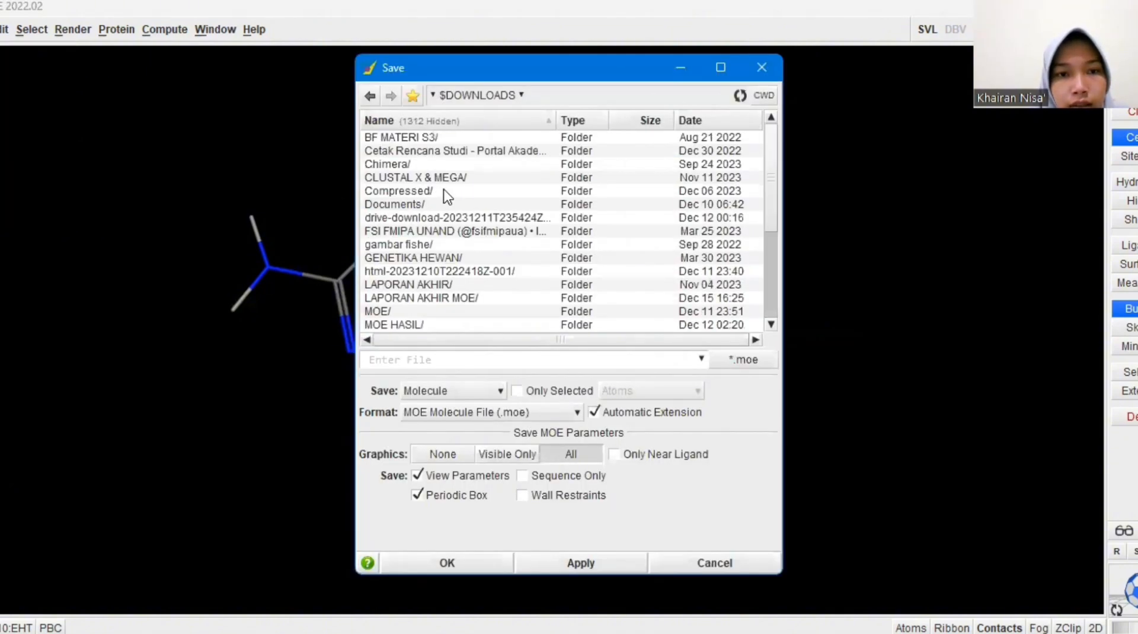
pyautogui.doubleClick(461, 300)
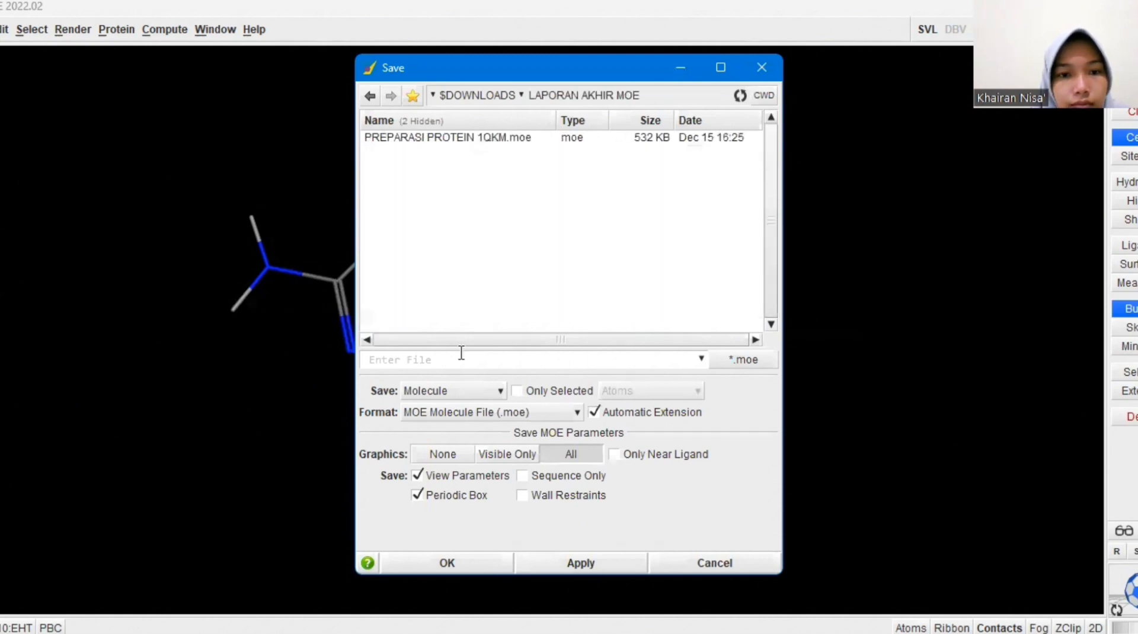
pyautogui.click(413, 361)
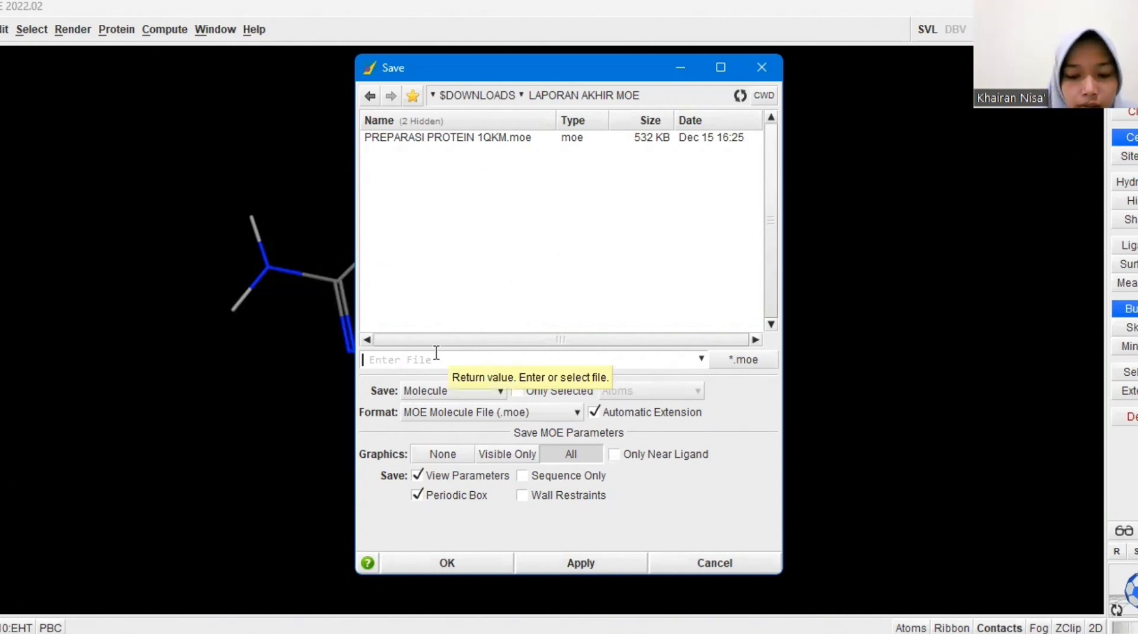
pyautogui.write('PREPA')
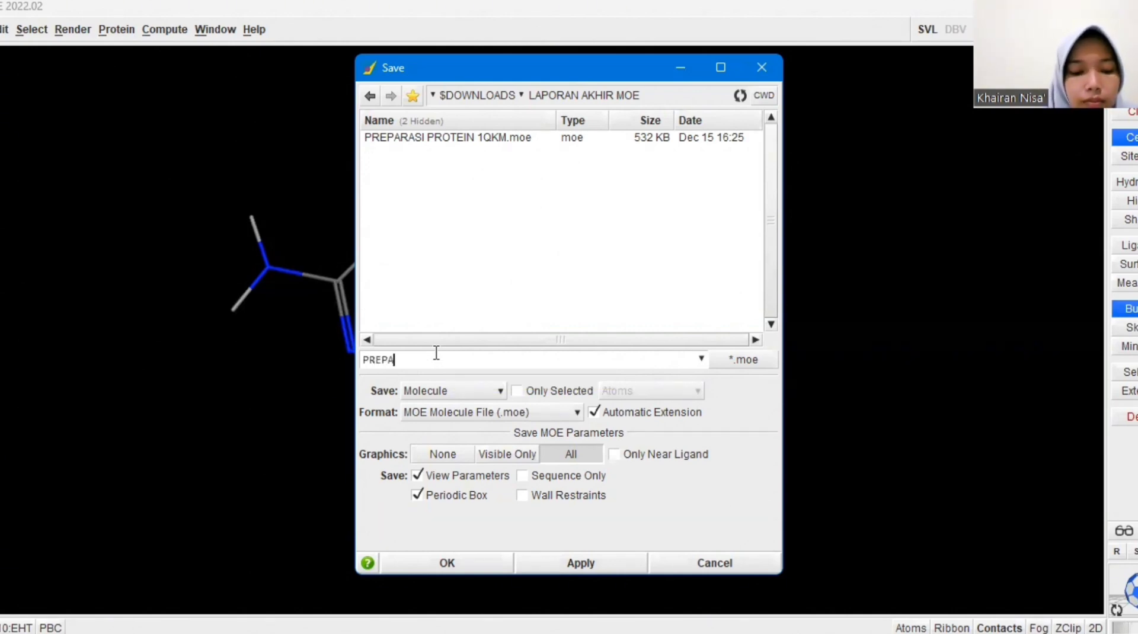
pyautogui.write('R')
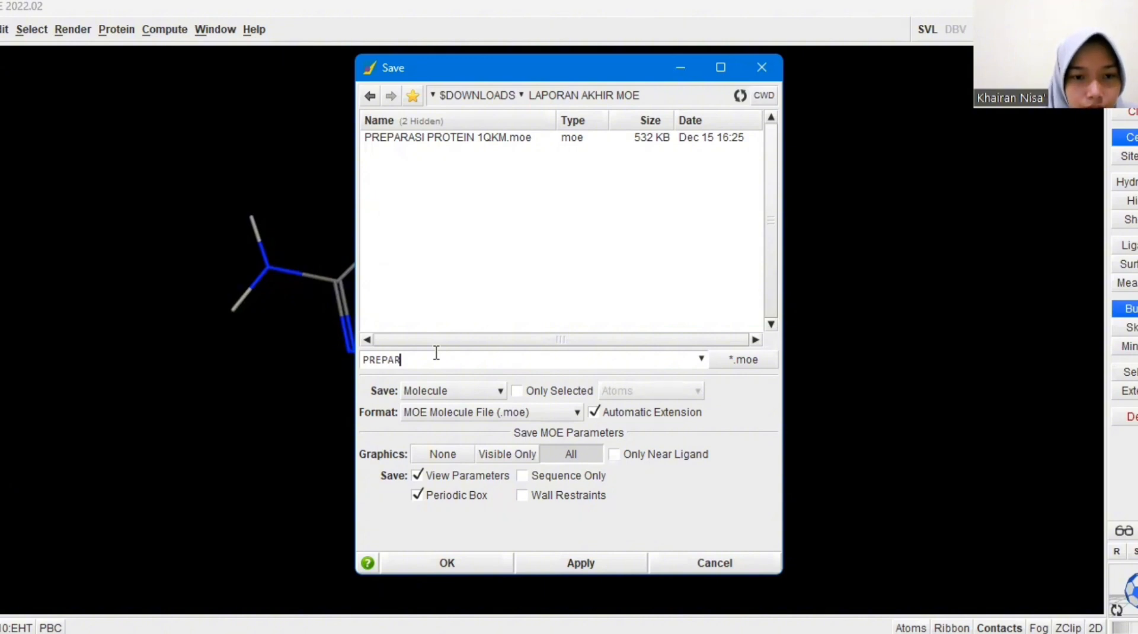
pyautogui.write('ASI ')
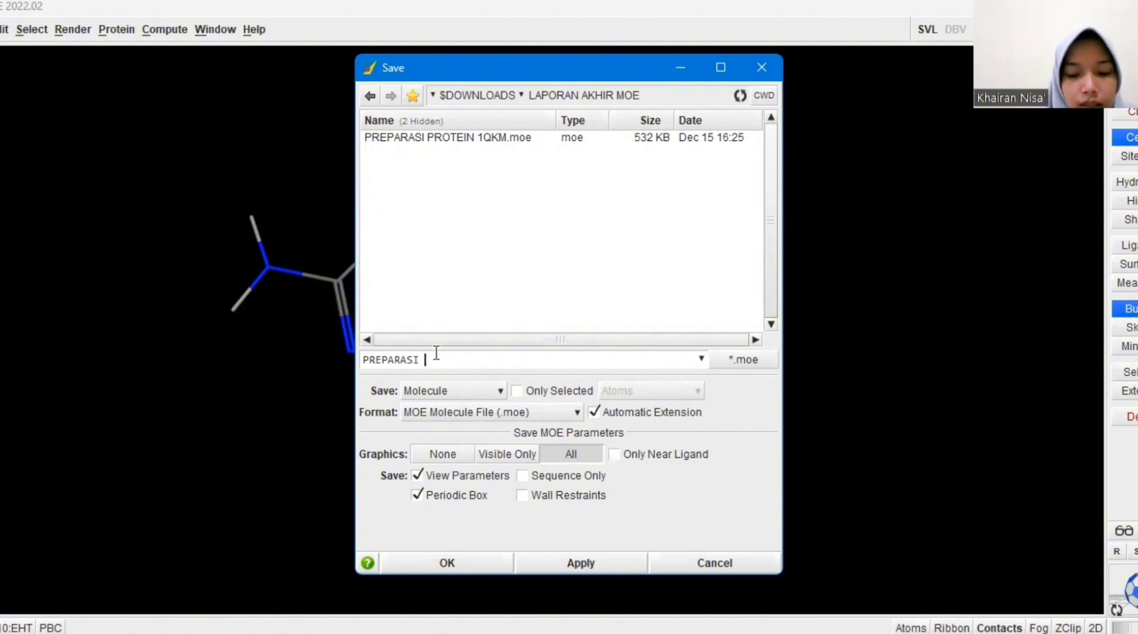
pyautogui.write('SENY')
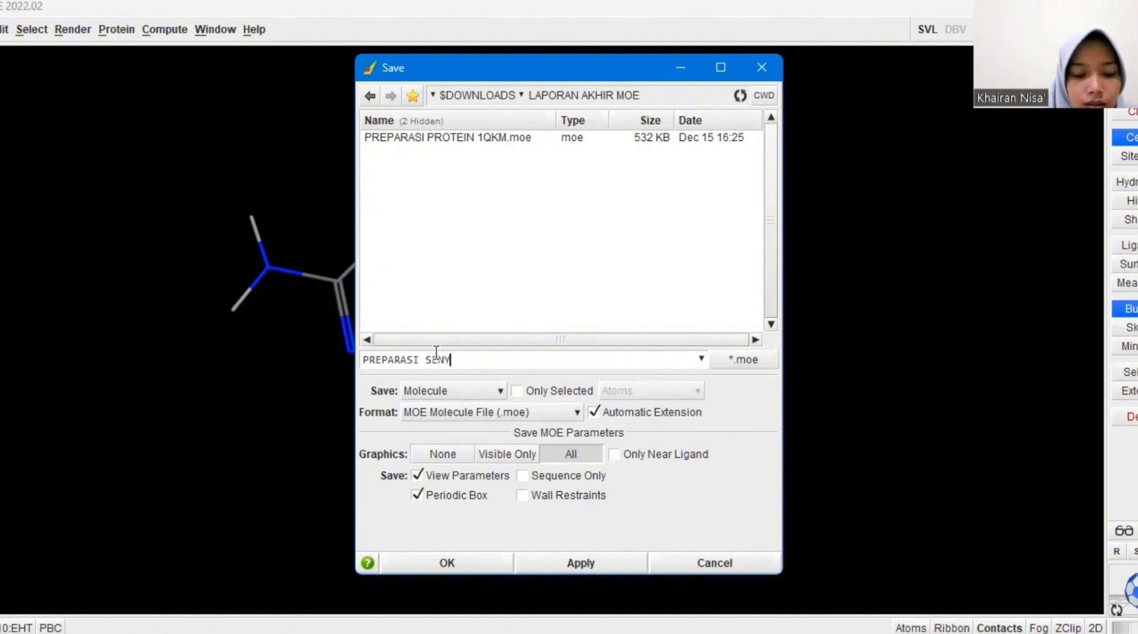
pyautogui.write('AWA UJI')
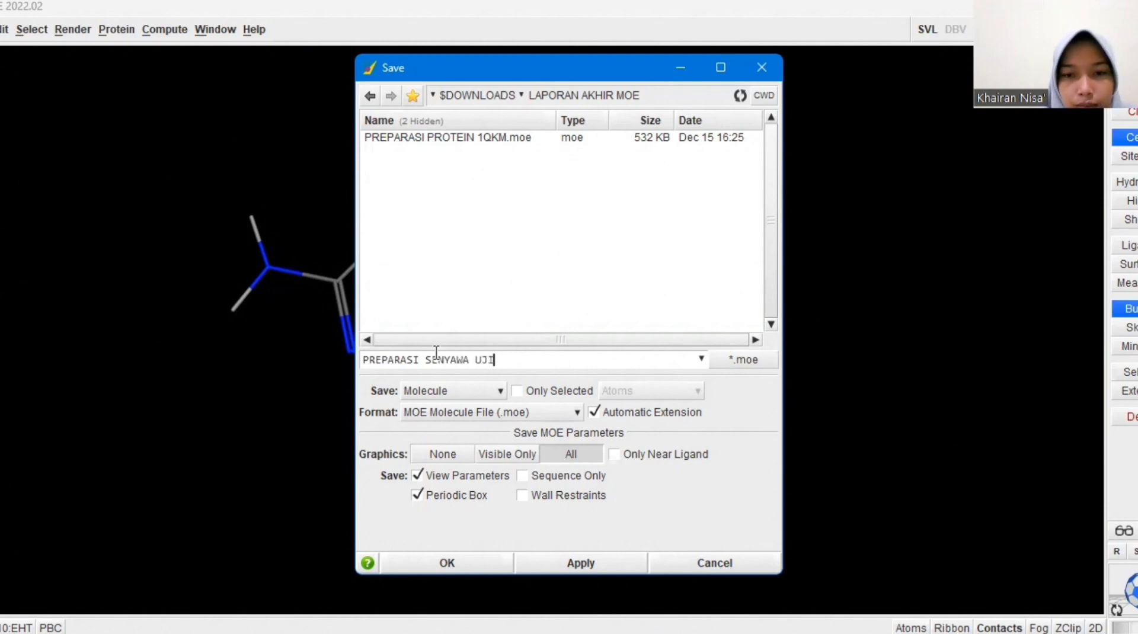
pyautogui.click(445, 566)
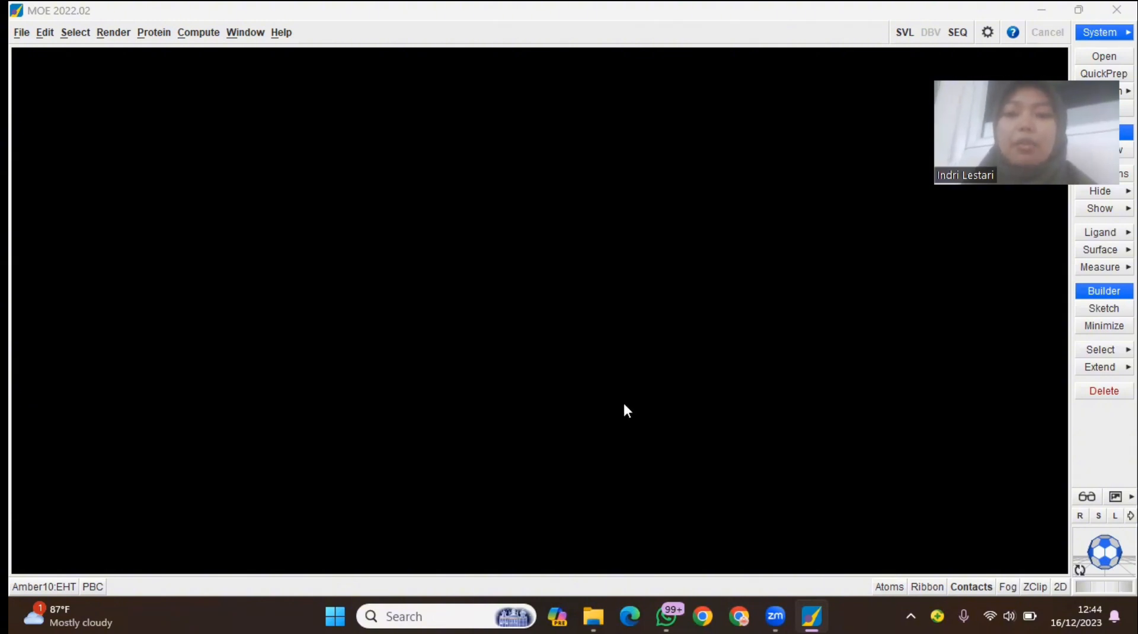
# Load the prepared receptor file PREPARASI PROTEIN 1QKM.moe from Downloads' laporan akhir moe folder in File Explorer into MOE
pyautogui.moveTo(594, 617)
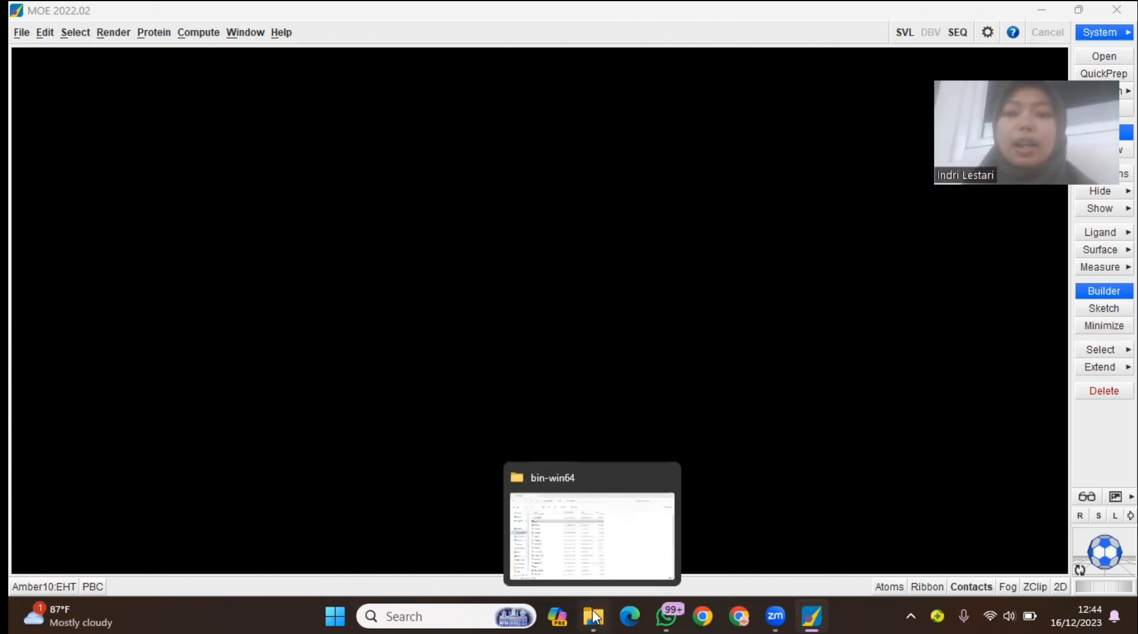
pyautogui.click(590, 544)
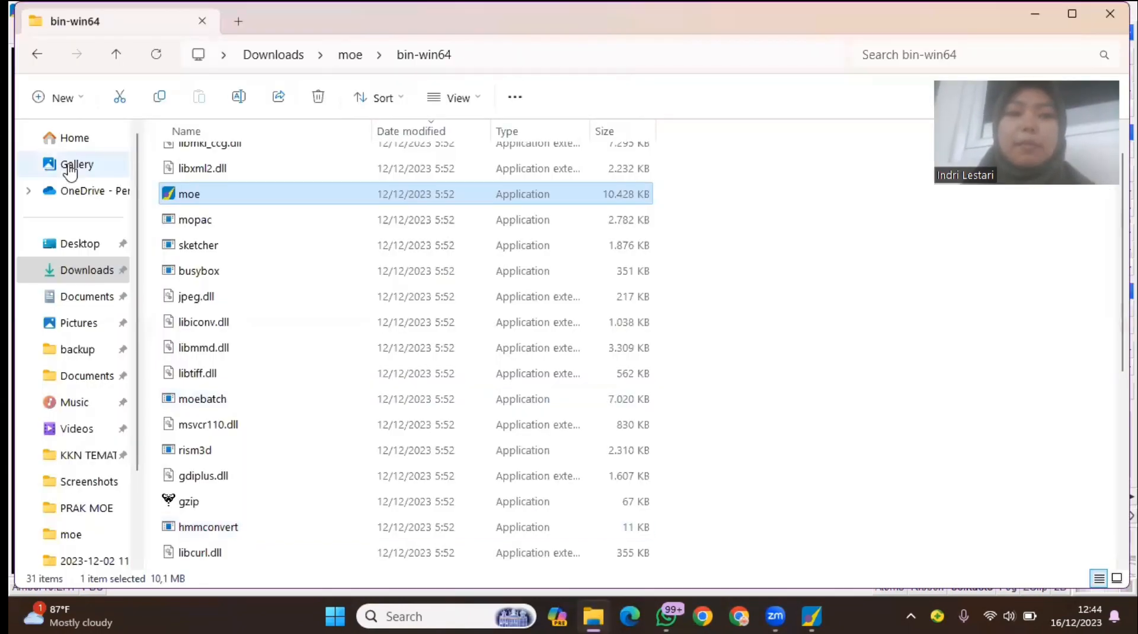
pyautogui.click(37, 57)
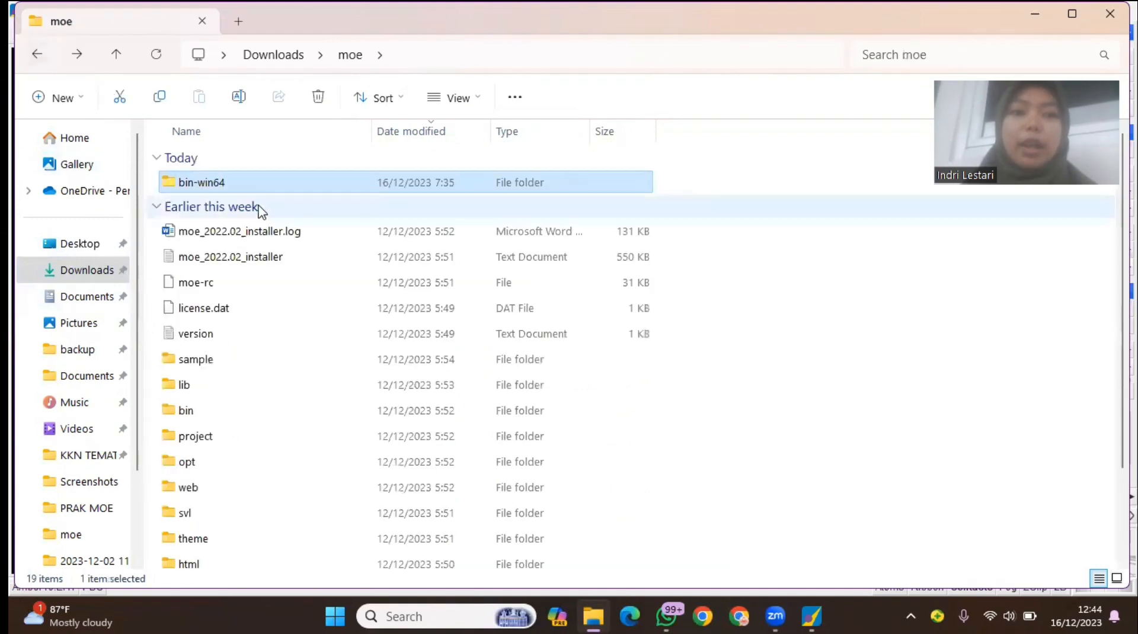
pyautogui.click(38, 54)
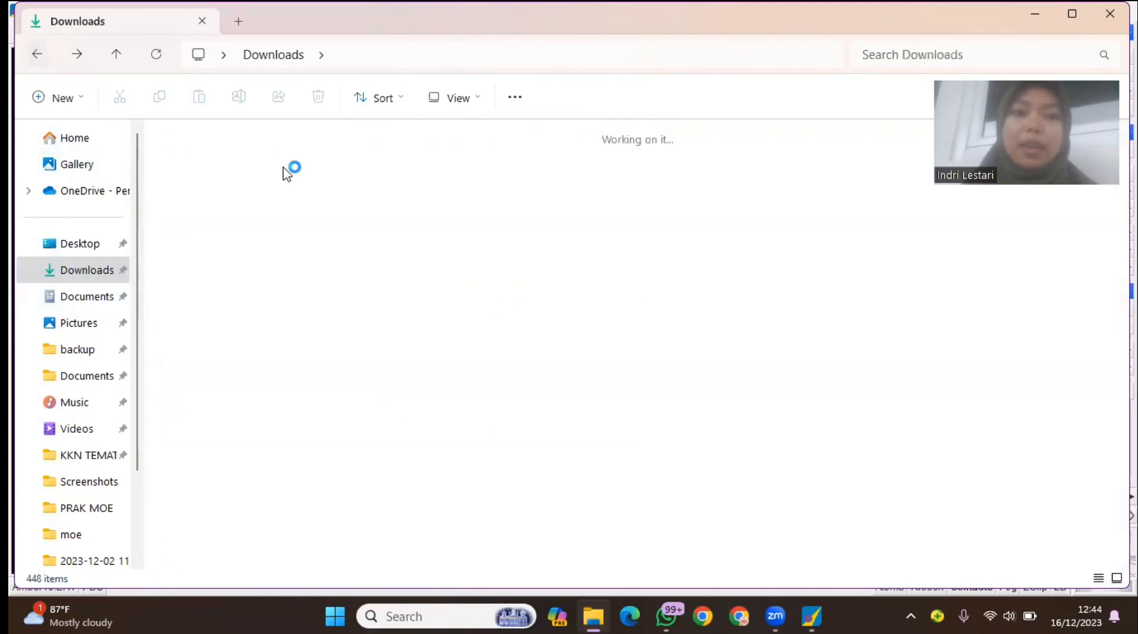
pyautogui.scroll(2, 282, 224)
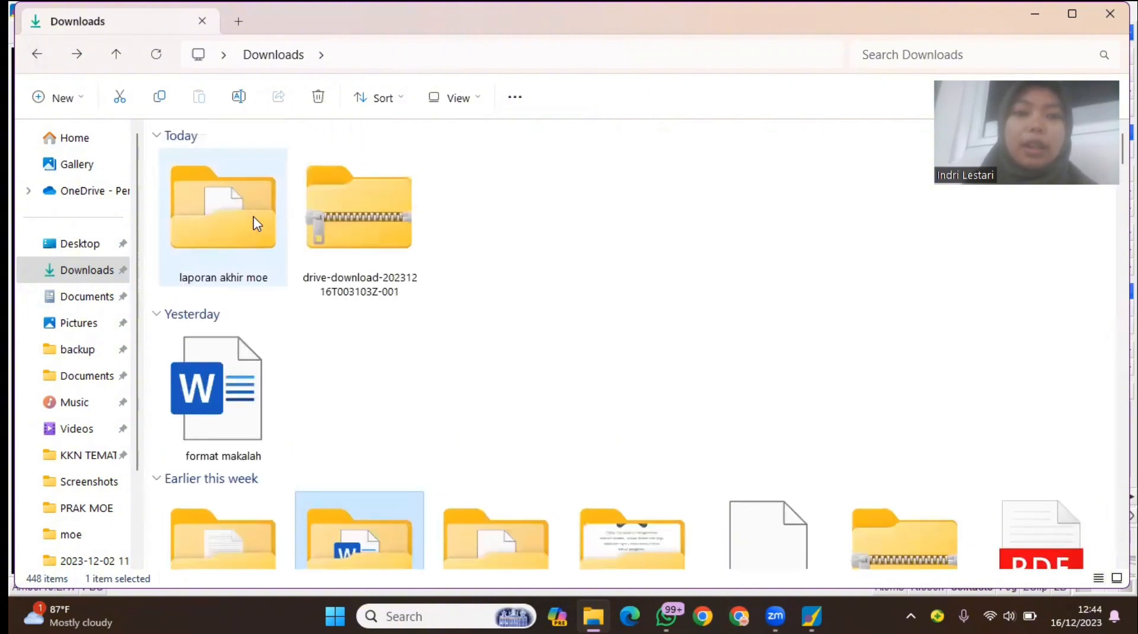
pyautogui.click(253, 225)
pyautogui.doubleClick(256, 224)
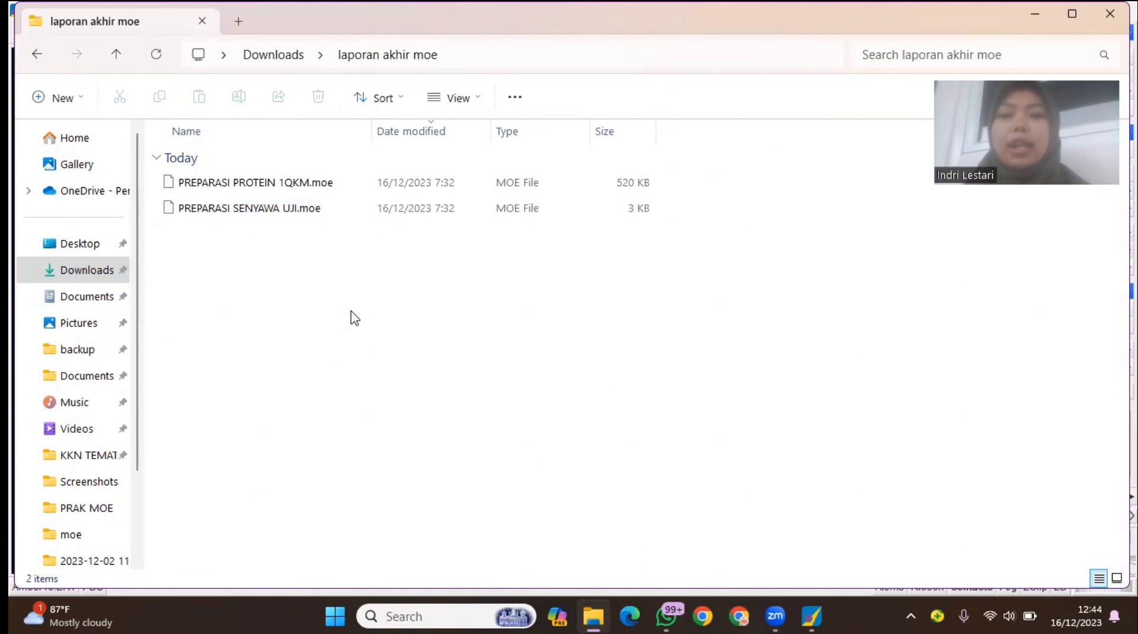
pyautogui.click(312, 189)
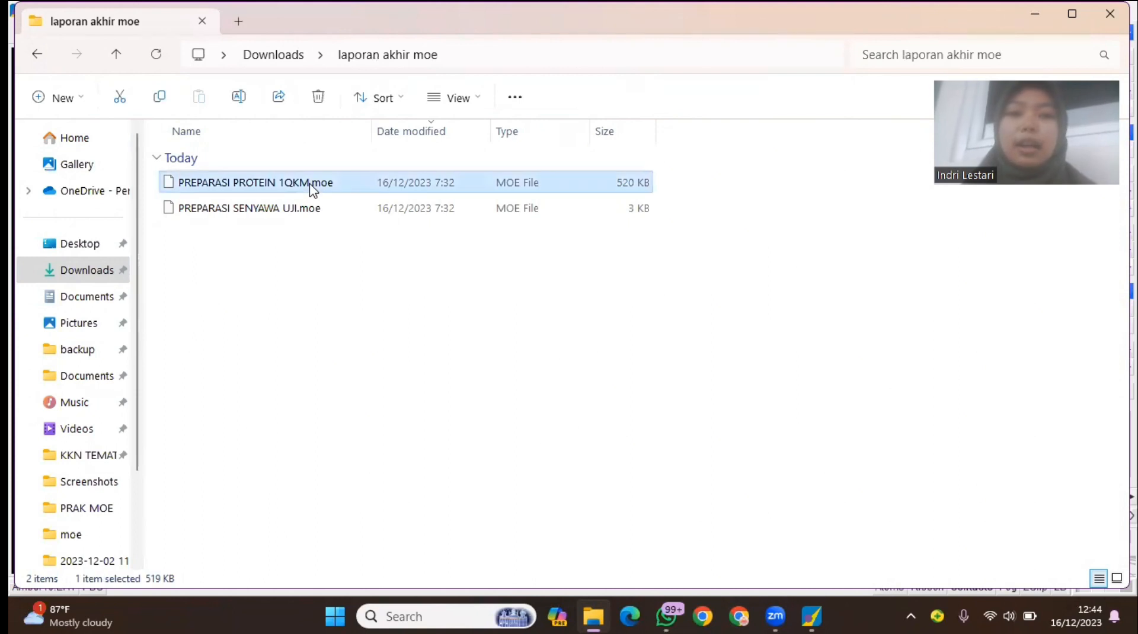
pyautogui.moveTo(312, 189); pyautogui.dragTo(797, 537)
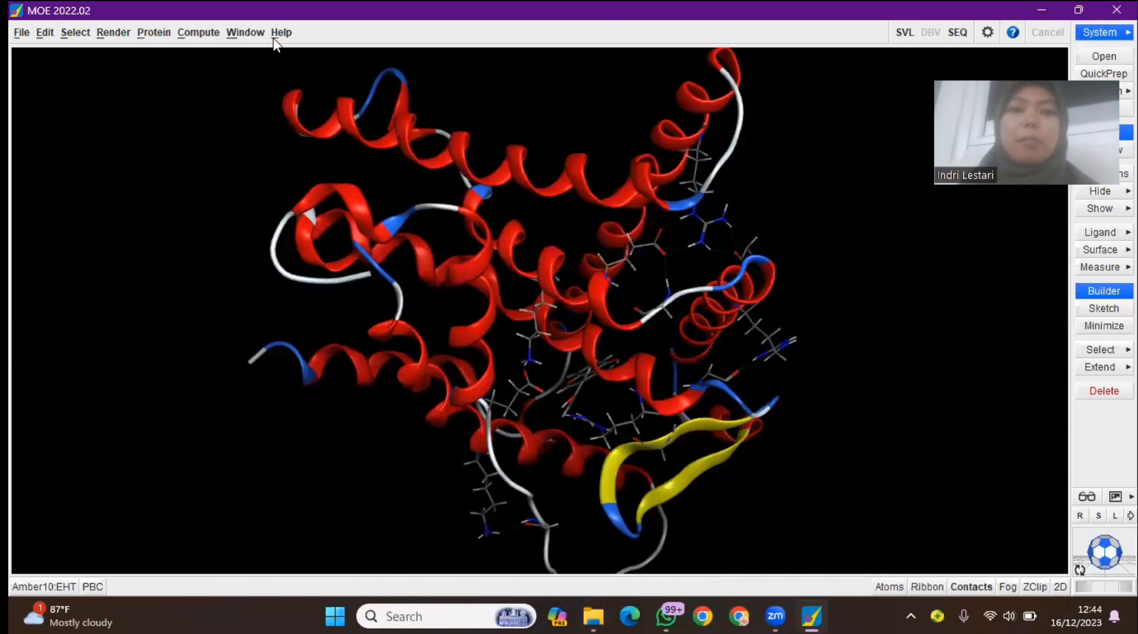
# Set up a Dock run on the receptor using Ligand Atoms, with PREPARASI SENYAWA UJI.moe from Downloads' laporan akhir moe folder as the ligand
pyautogui.click(191, 35)
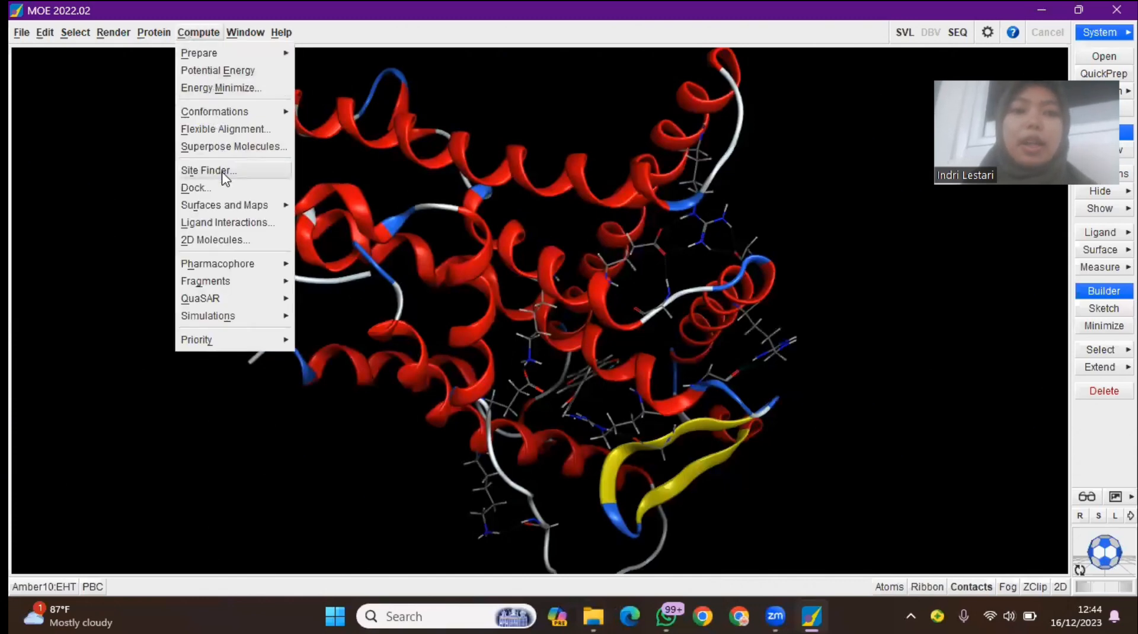
pyautogui.click(222, 188)
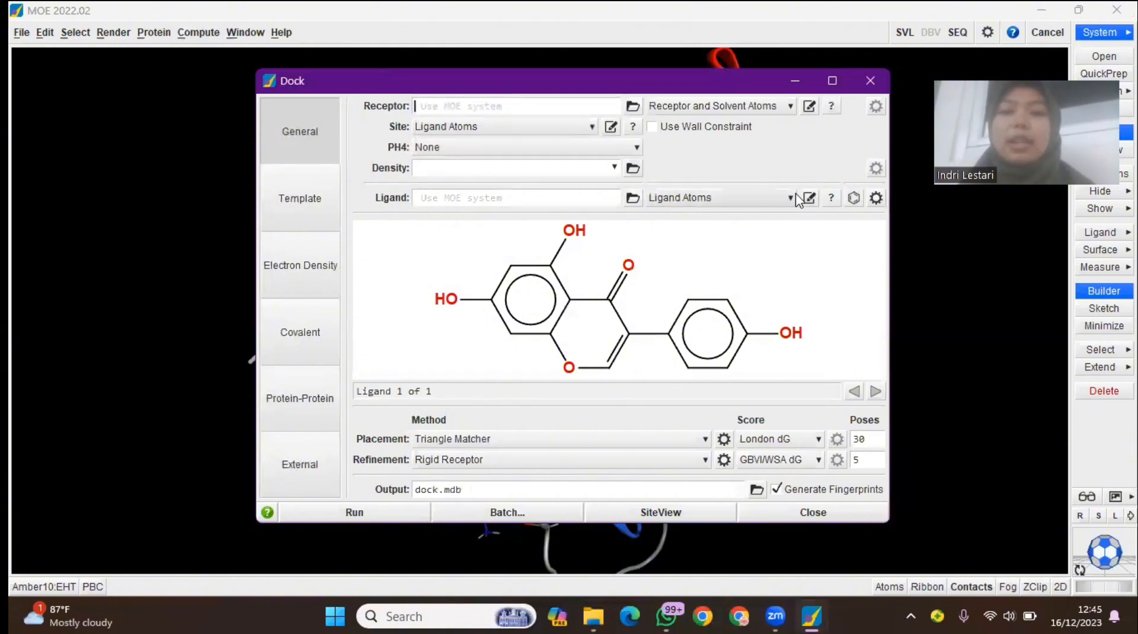
pyautogui.click(722, 202)
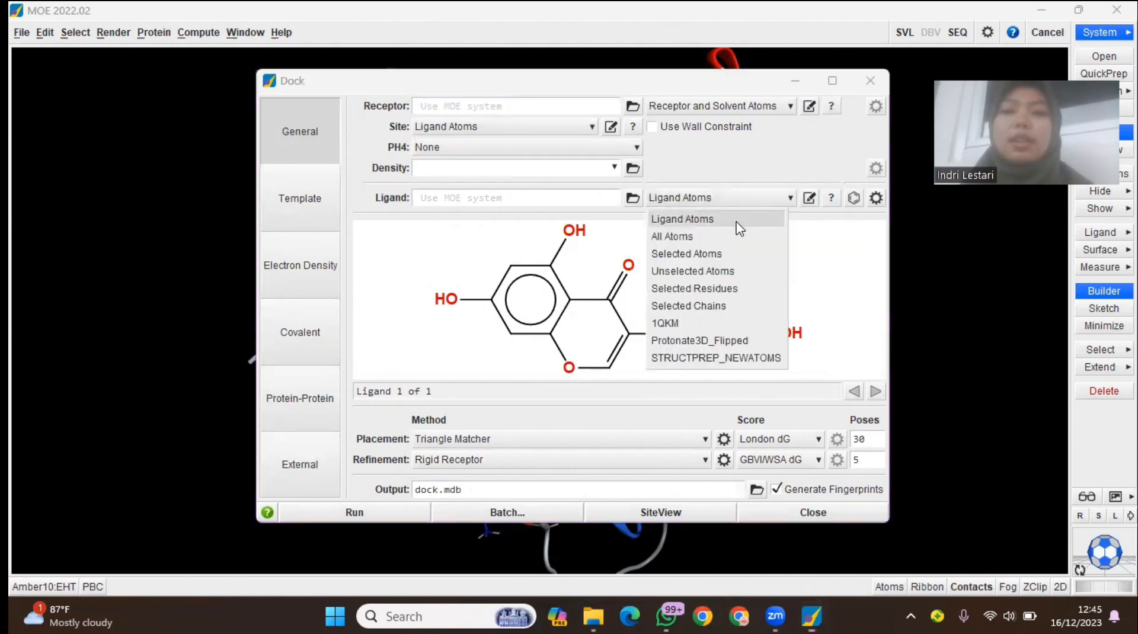
pyautogui.click(737, 221)
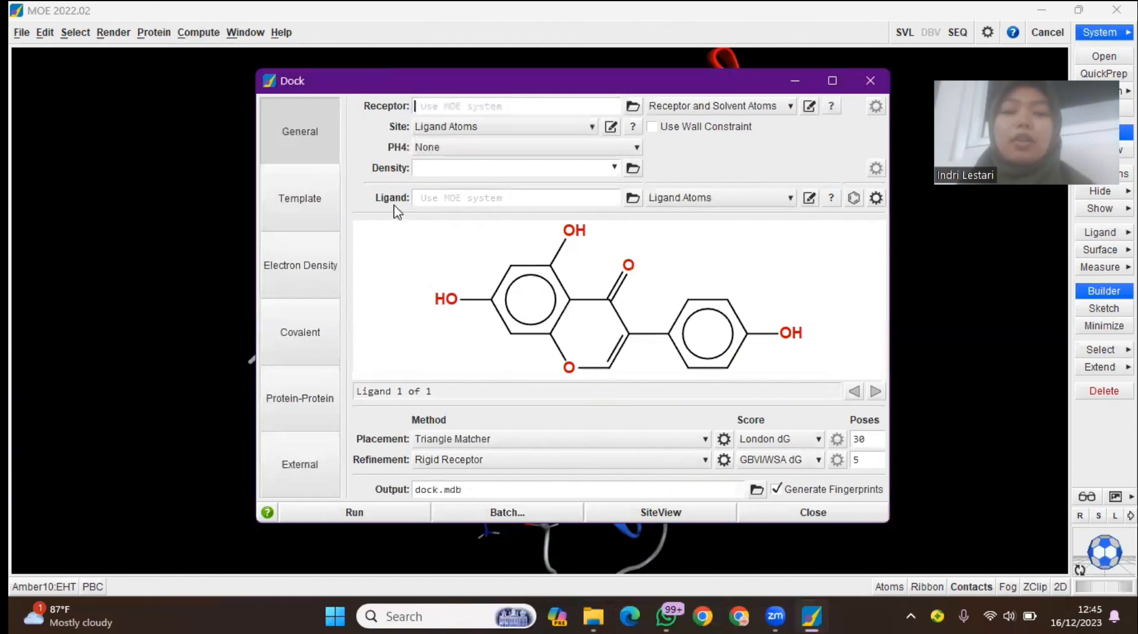
pyautogui.click(633, 199)
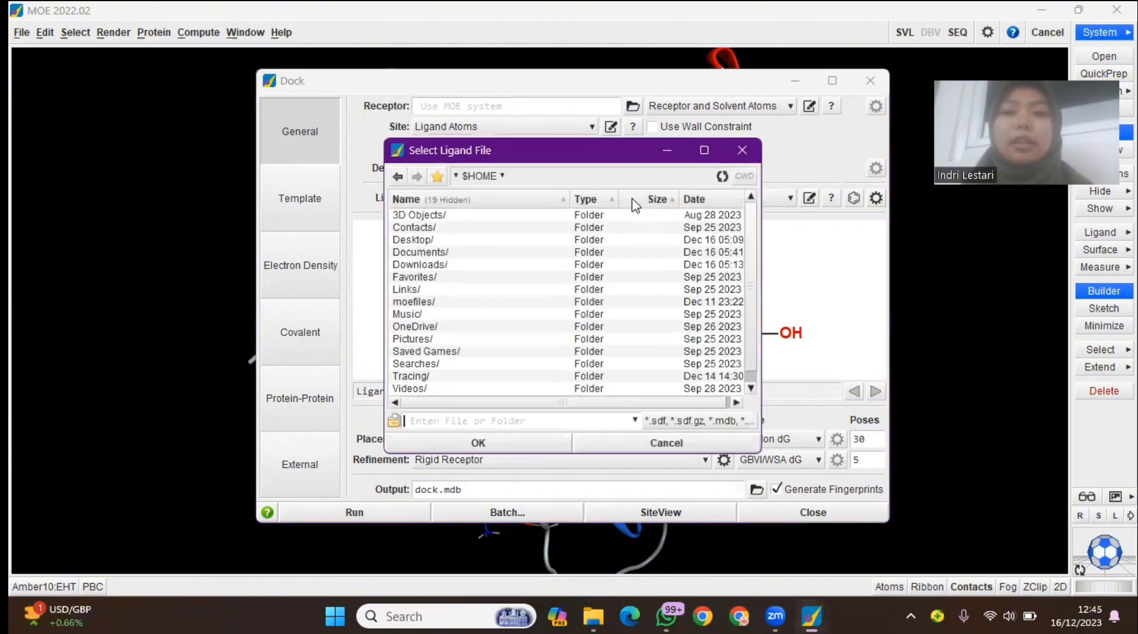
pyautogui.doubleClick(475, 265)
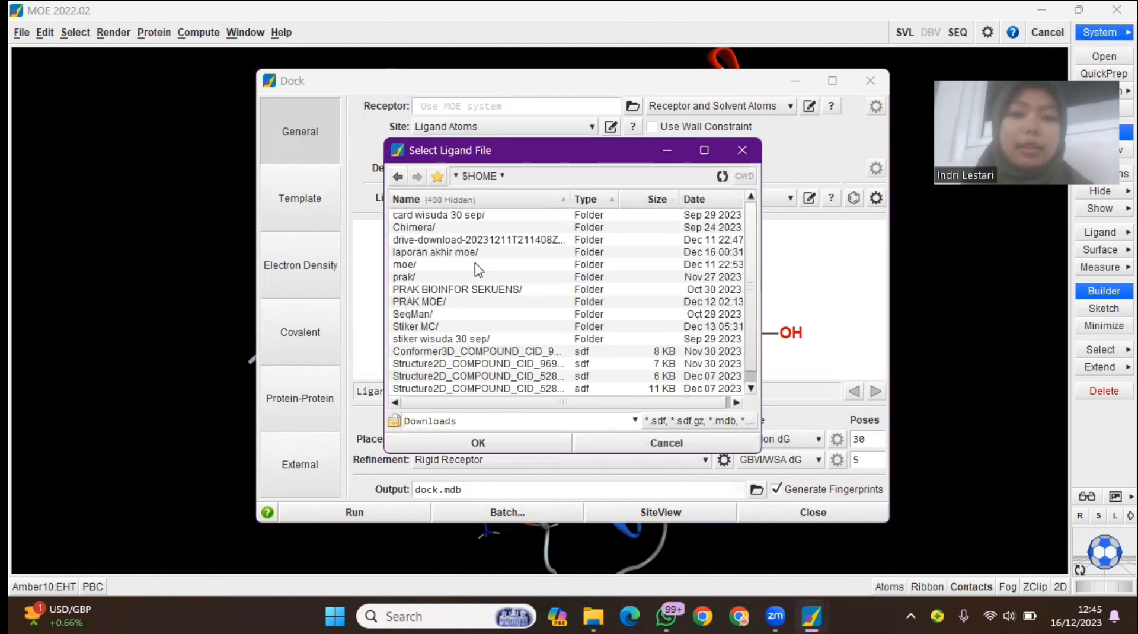
pyautogui.doubleClick(461, 253)
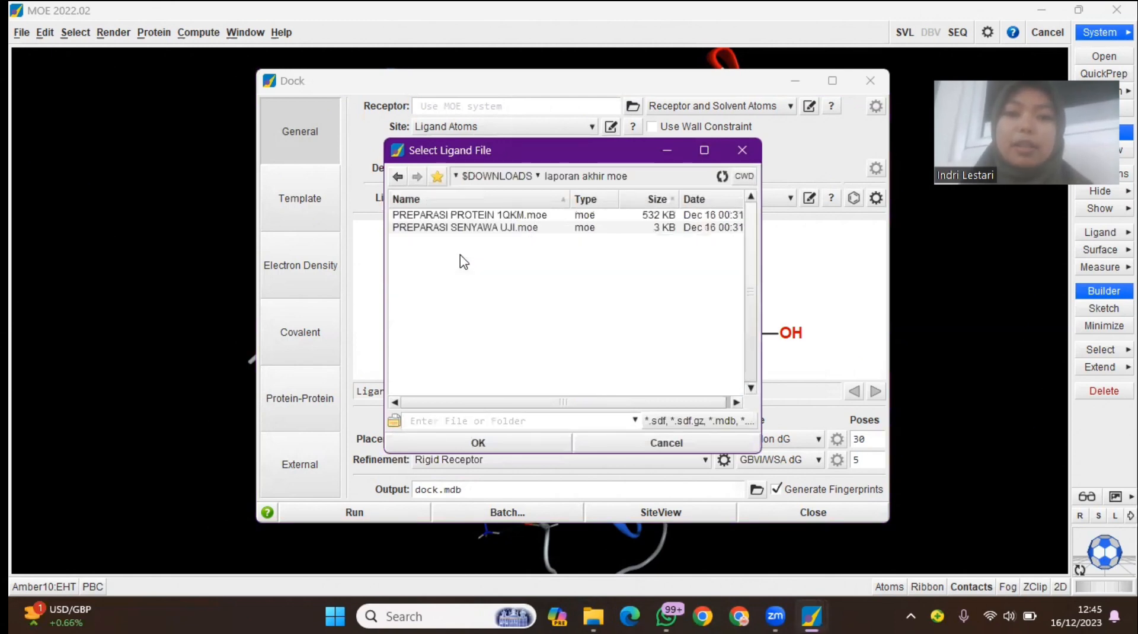
pyautogui.click(504, 232)
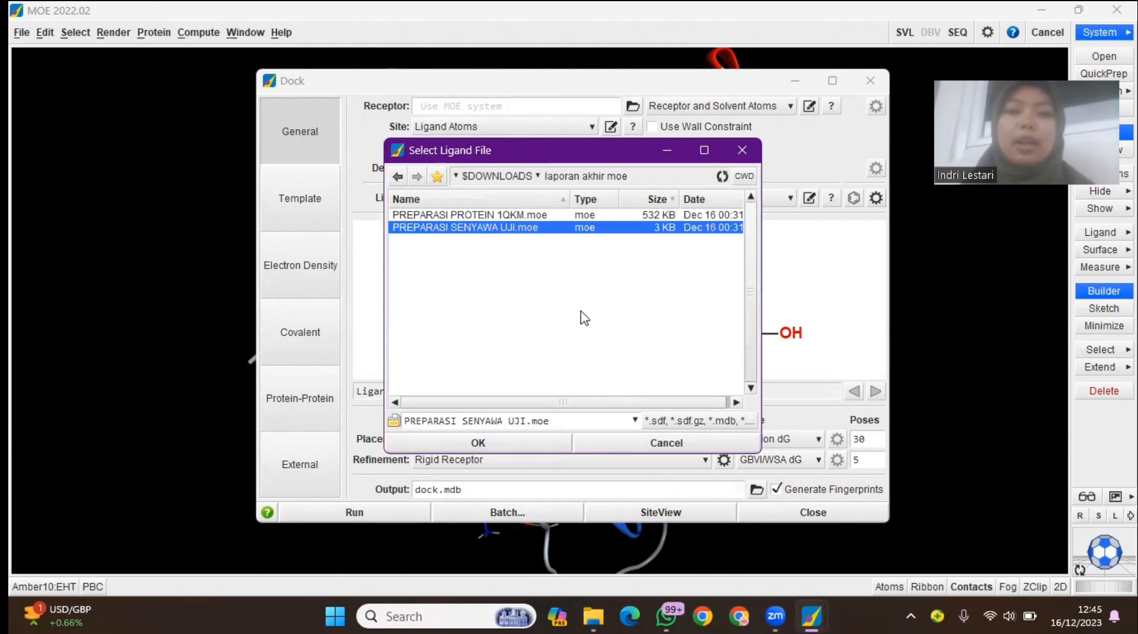
pyautogui.click(531, 448)
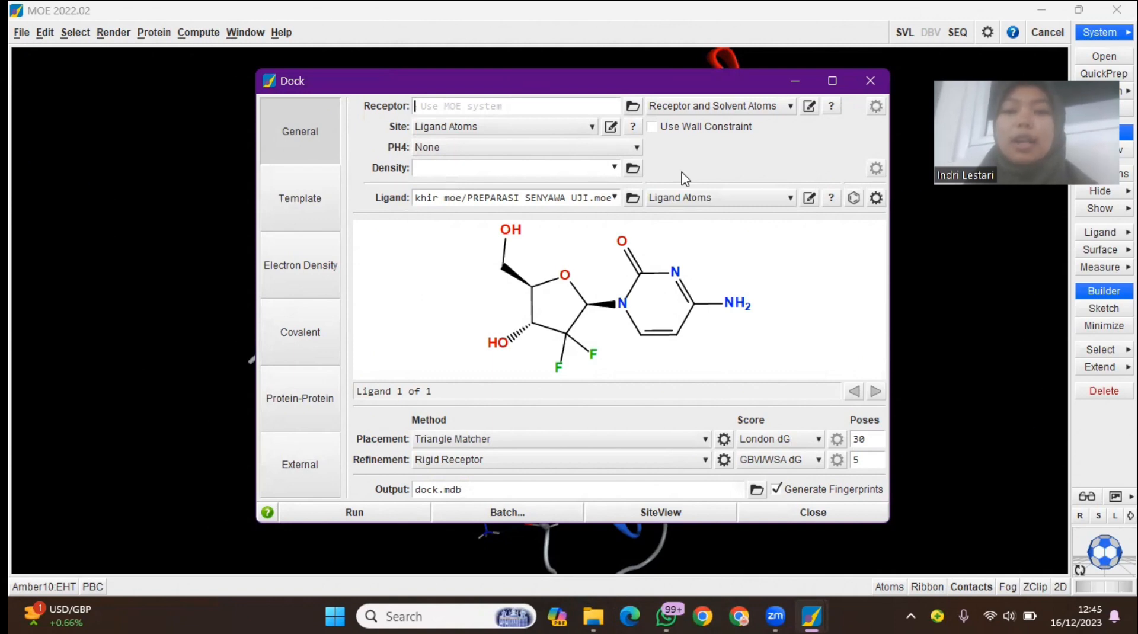
# Run the docking, overwriting the existing results in dock.mdb, and enlarge the result rows to show the docked pose structures
pyautogui.click(354, 512)
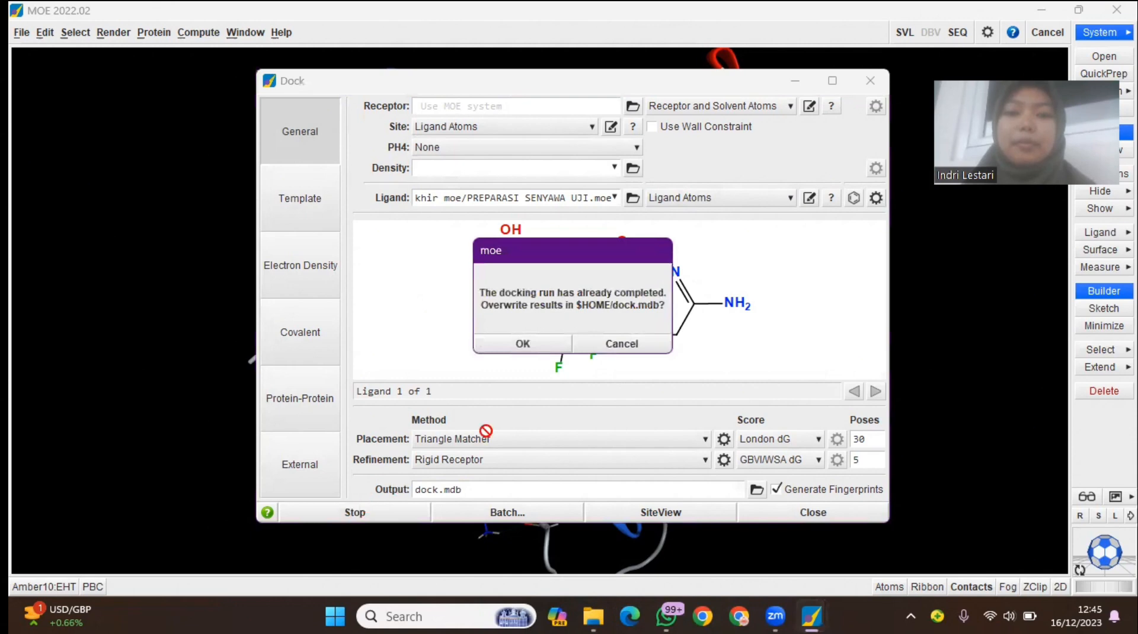
pyautogui.click(624, 345)
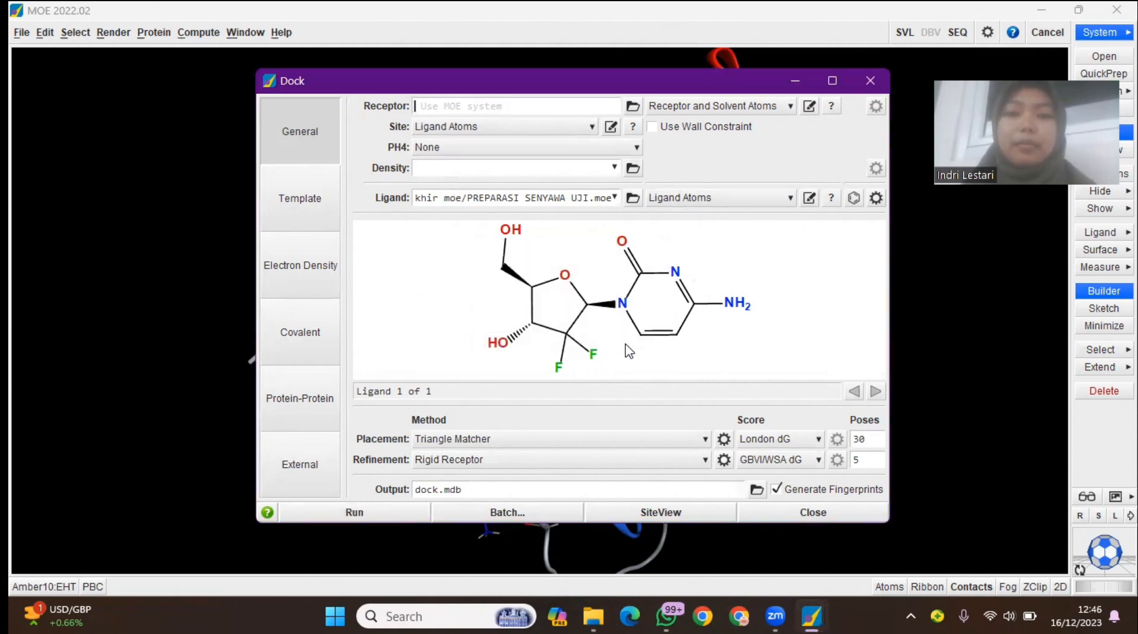
pyautogui.click(381, 513)
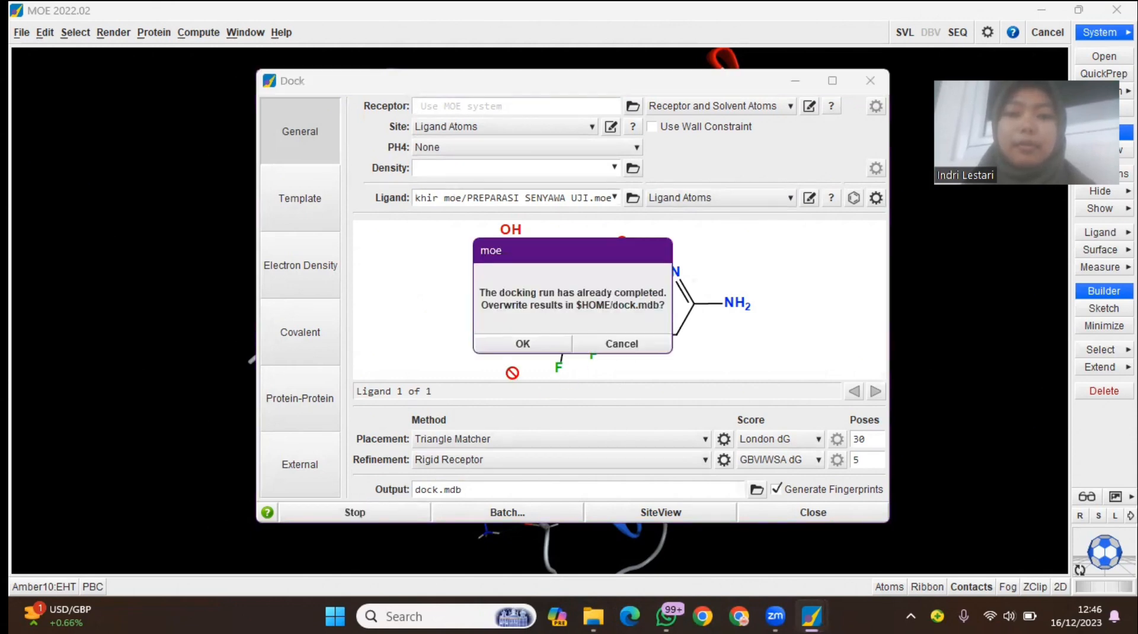
pyautogui.click(523, 345)
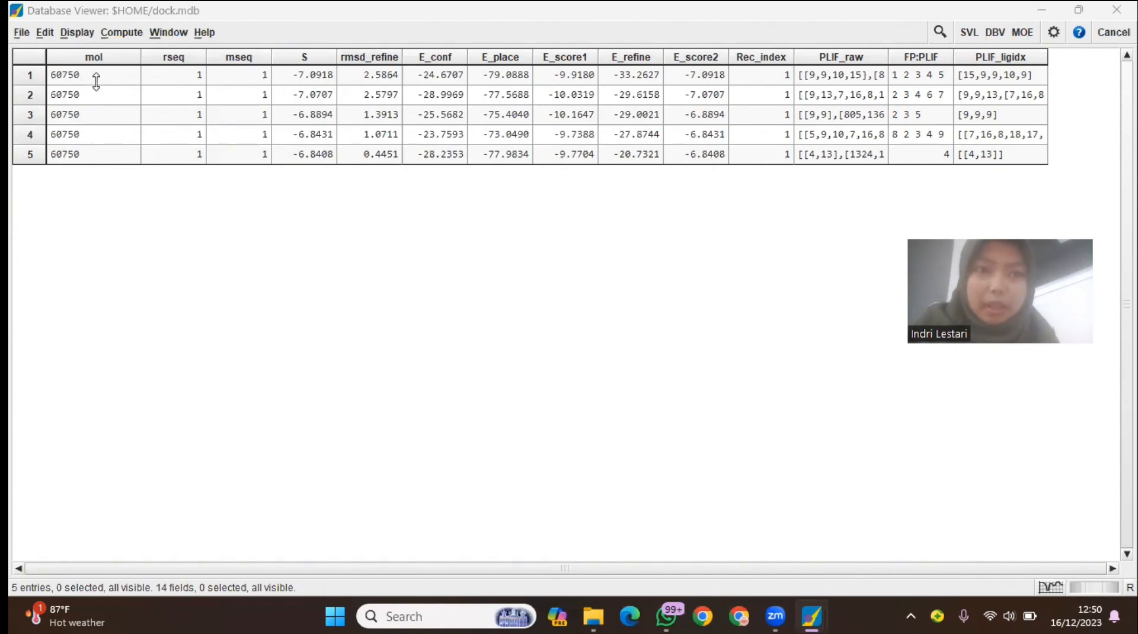
pyautogui.moveTo(97, 83); pyautogui.dragTo(96, 159)
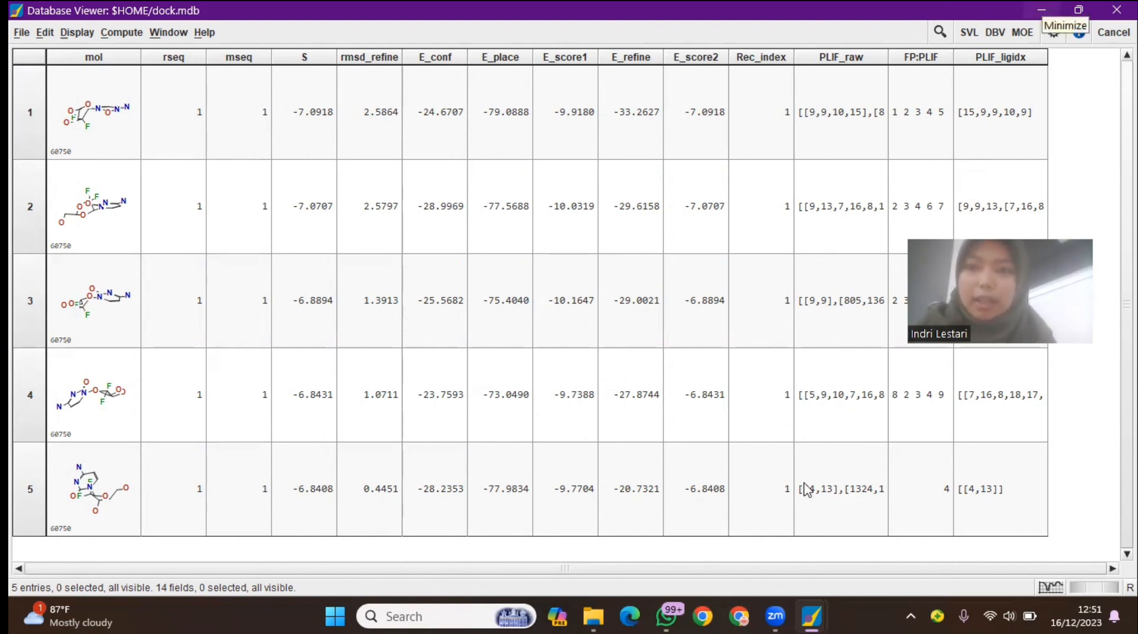
# Return to the receptor system and generate its 2D Ligand Interactions diagram in a maximized window
pyautogui.click(1040, 10)
pyautogui.click(790, 69)
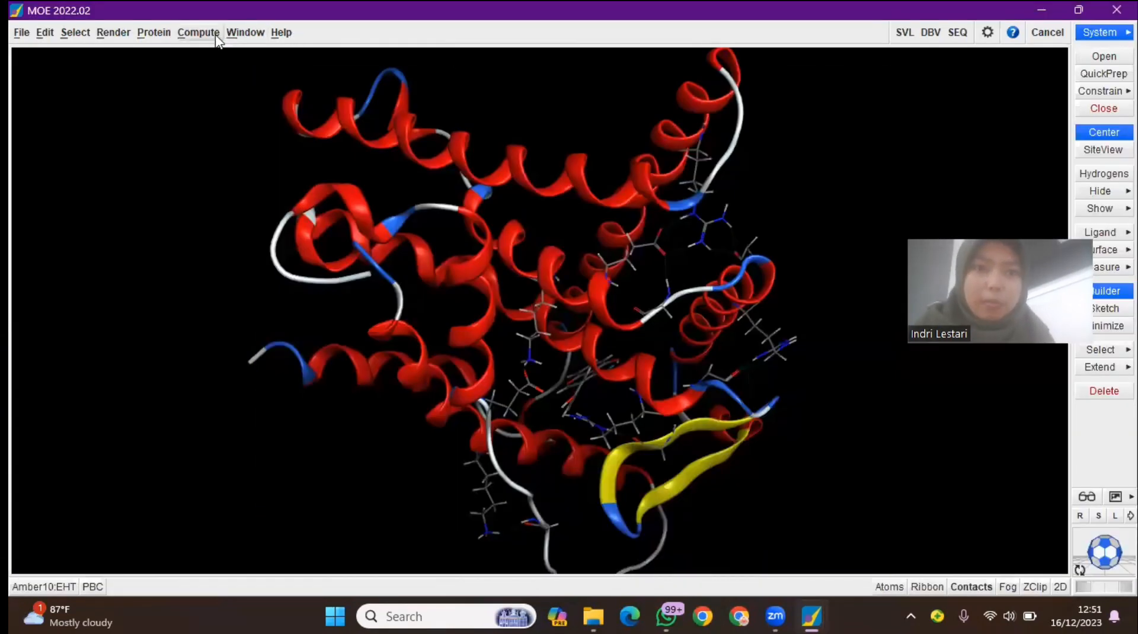
pyautogui.click(198, 32)
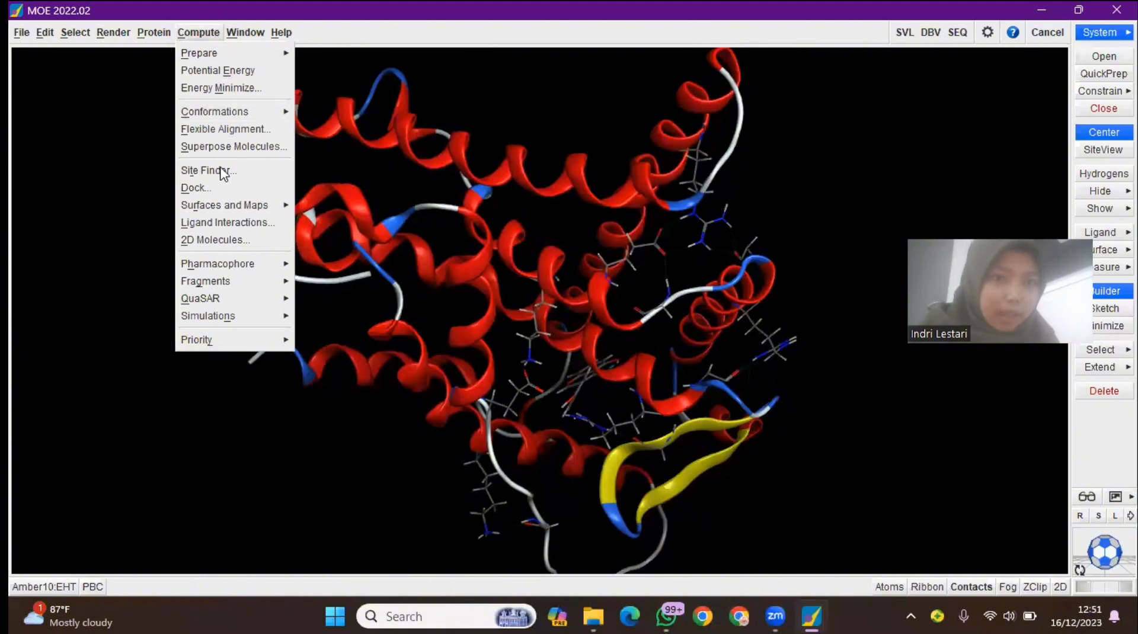
pyautogui.click(238, 223)
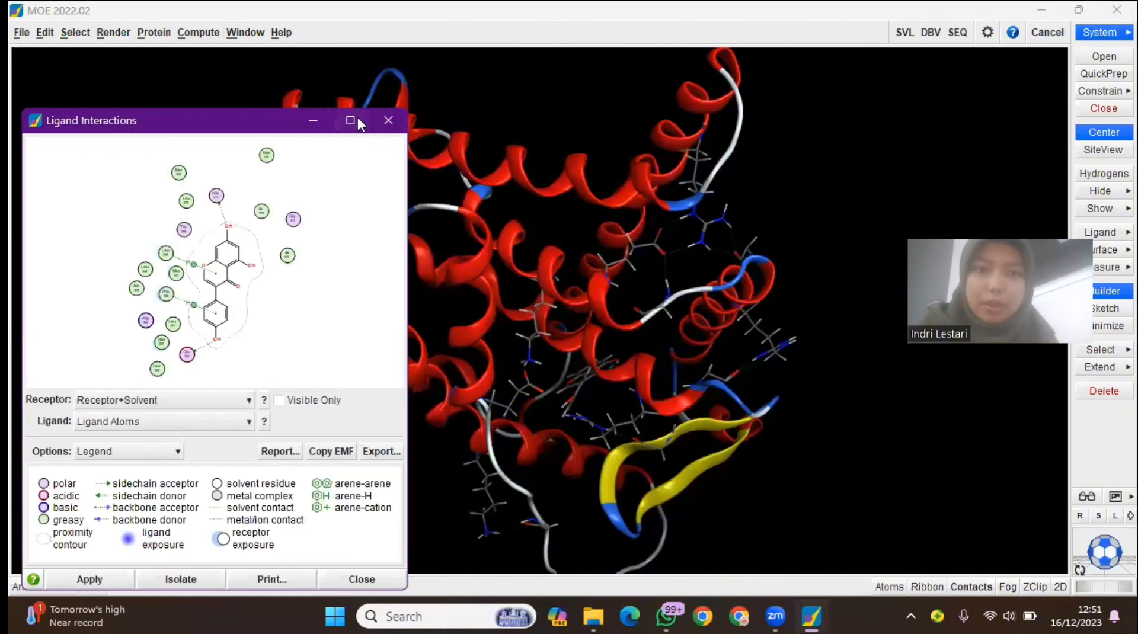
pyautogui.click(356, 120)
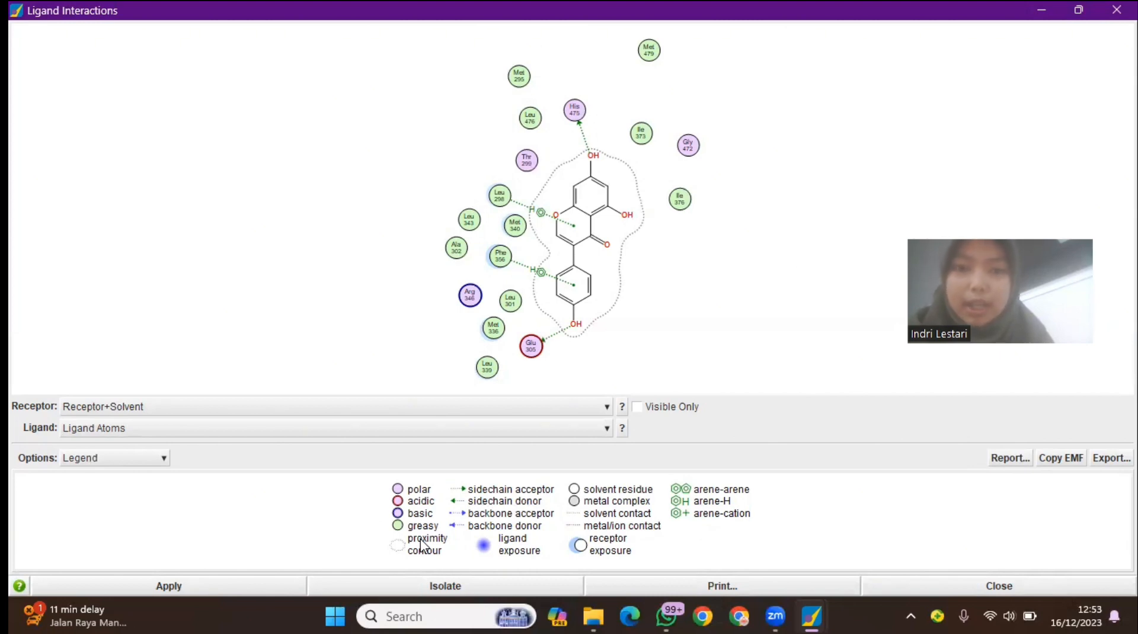
pyautogui.click(725, 583)
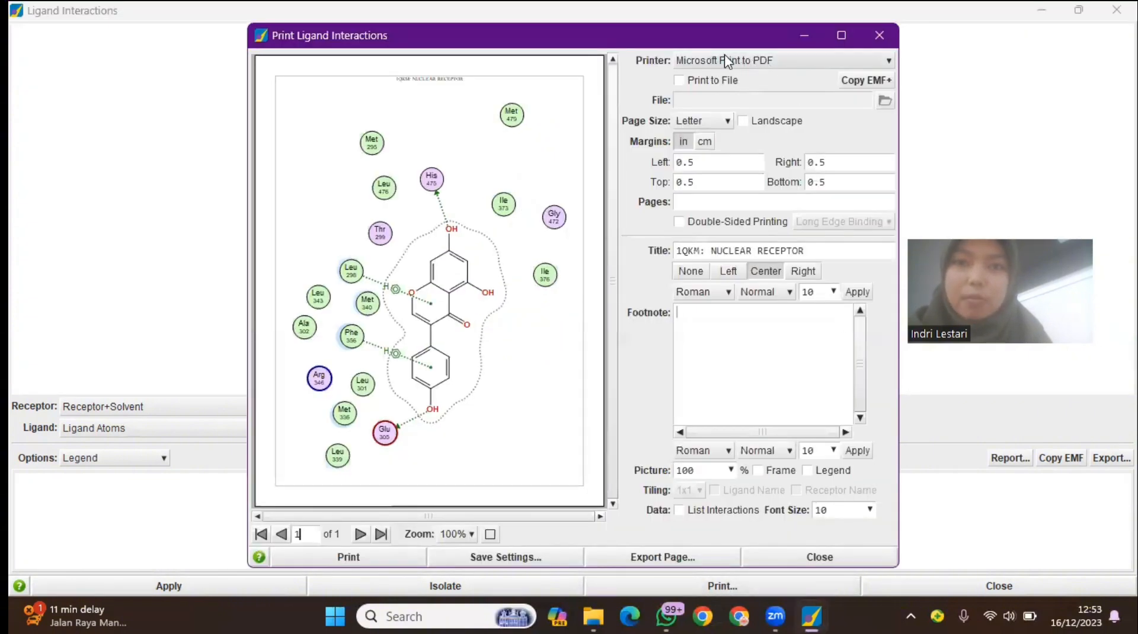
pyautogui.click(726, 60)
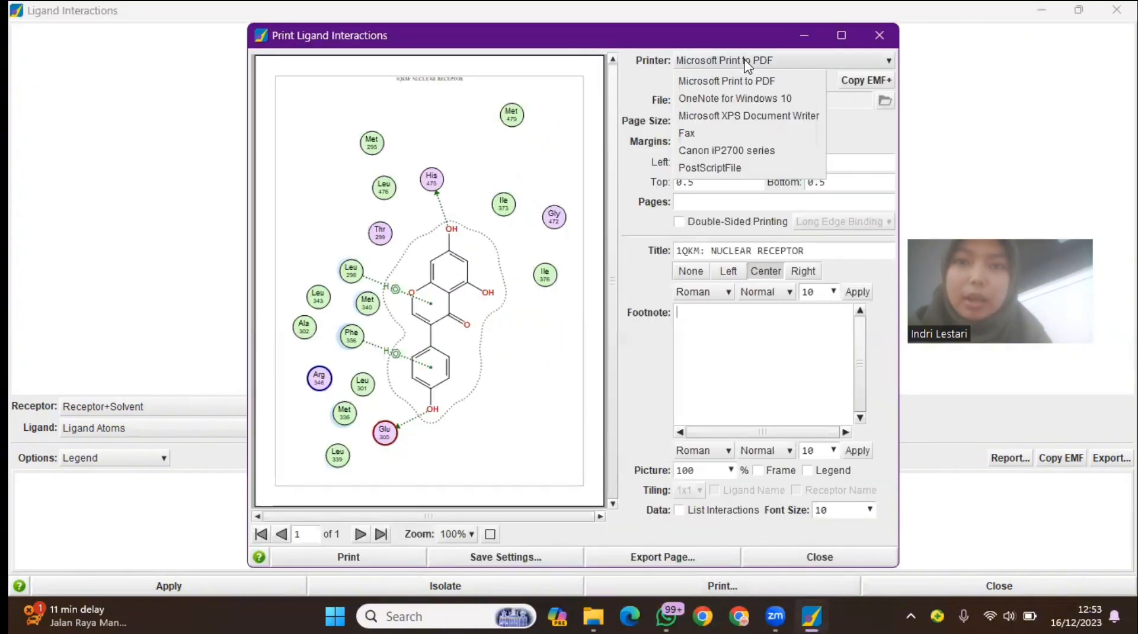
pyautogui.click(941, 101)
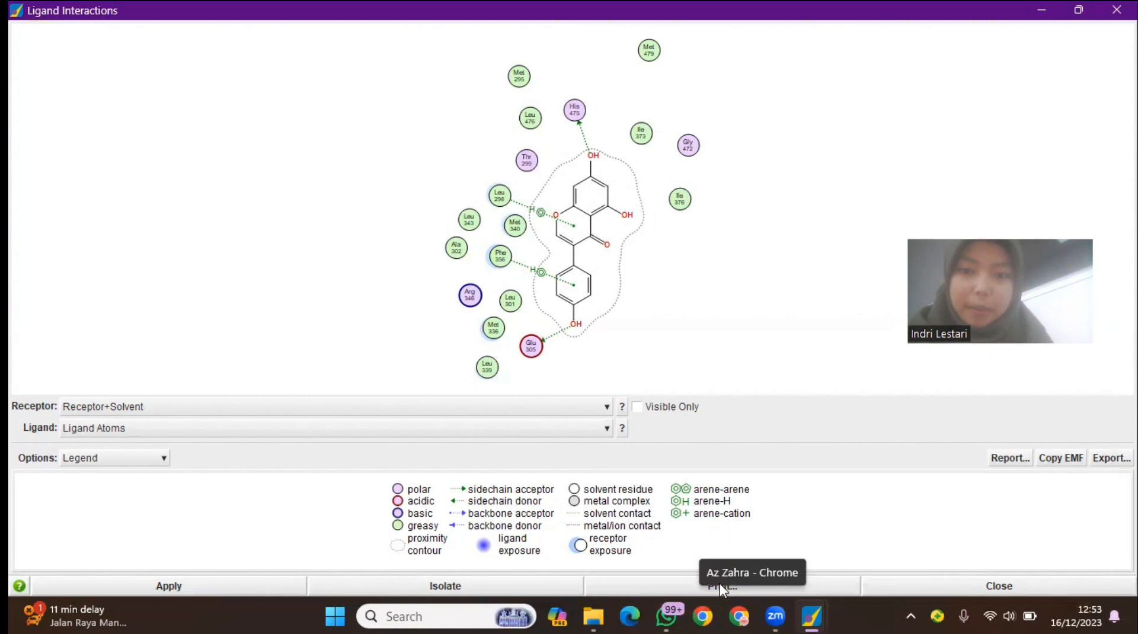
# Open the print setup for the ligand interactions diagram and check which file formats its page export offers
pyautogui.click(680, 586)
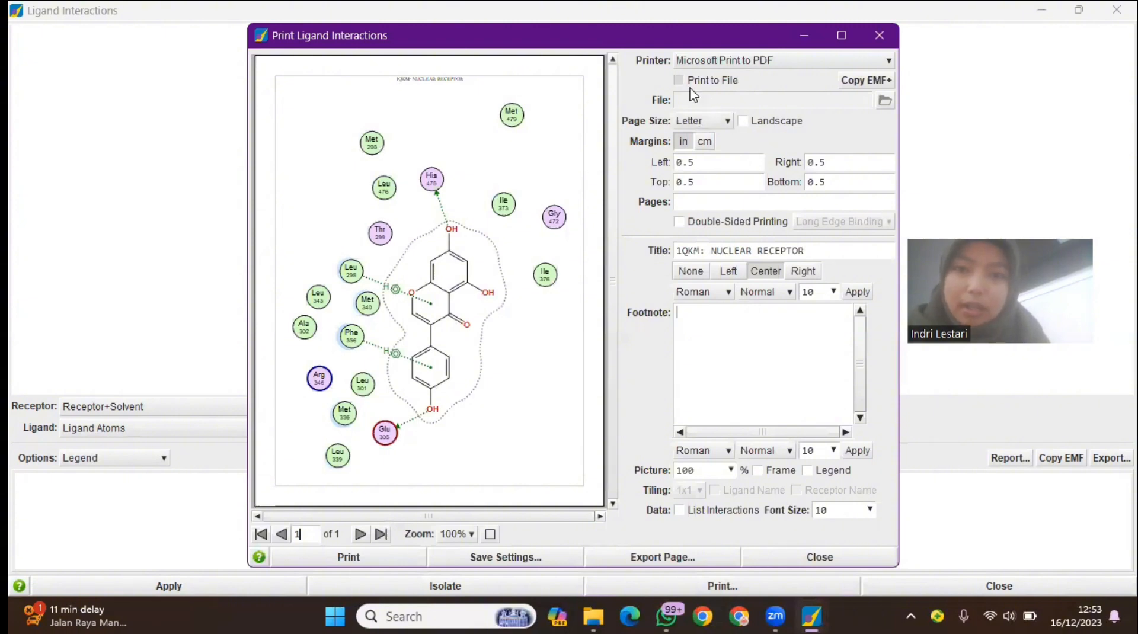
pyautogui.click(685, 558)
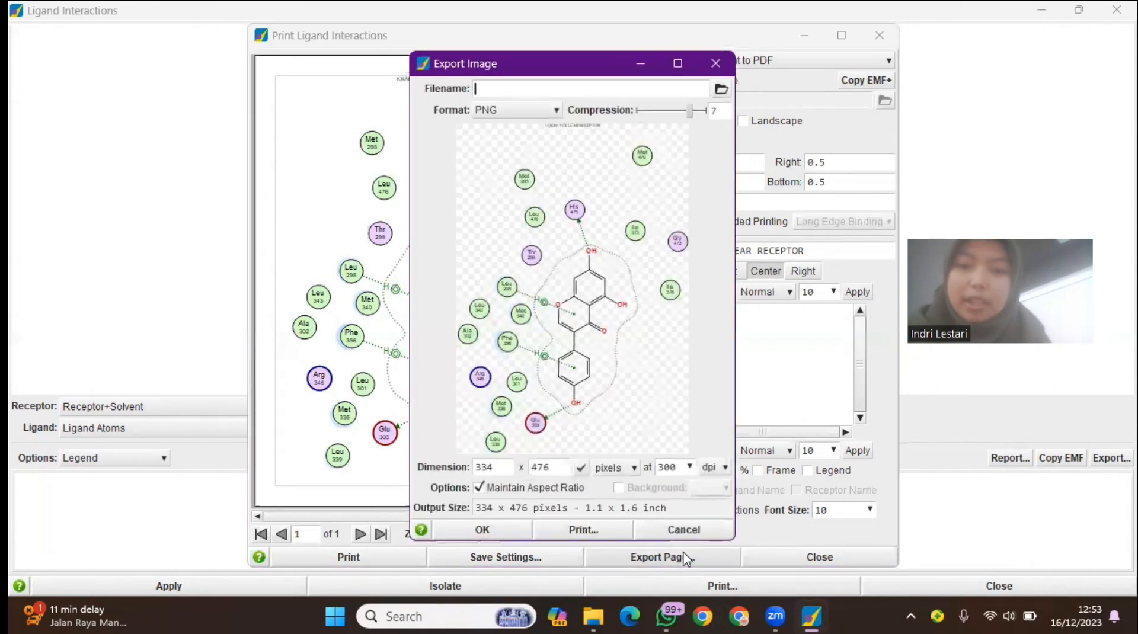
pyautogui.click(521, 110)
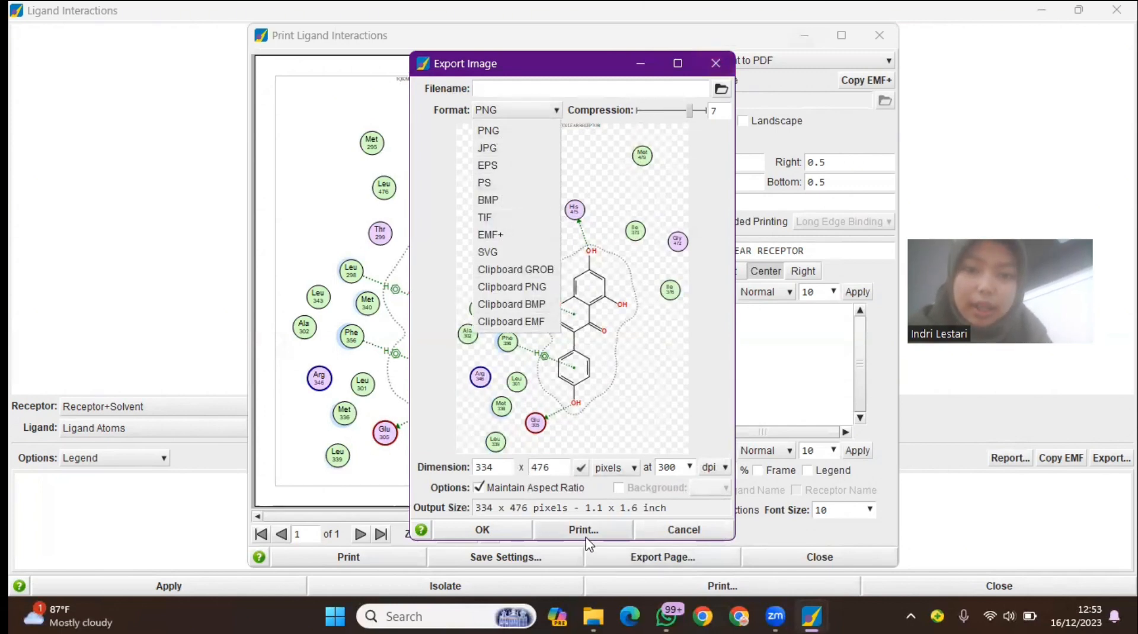
pyautogui.click(715, 62)
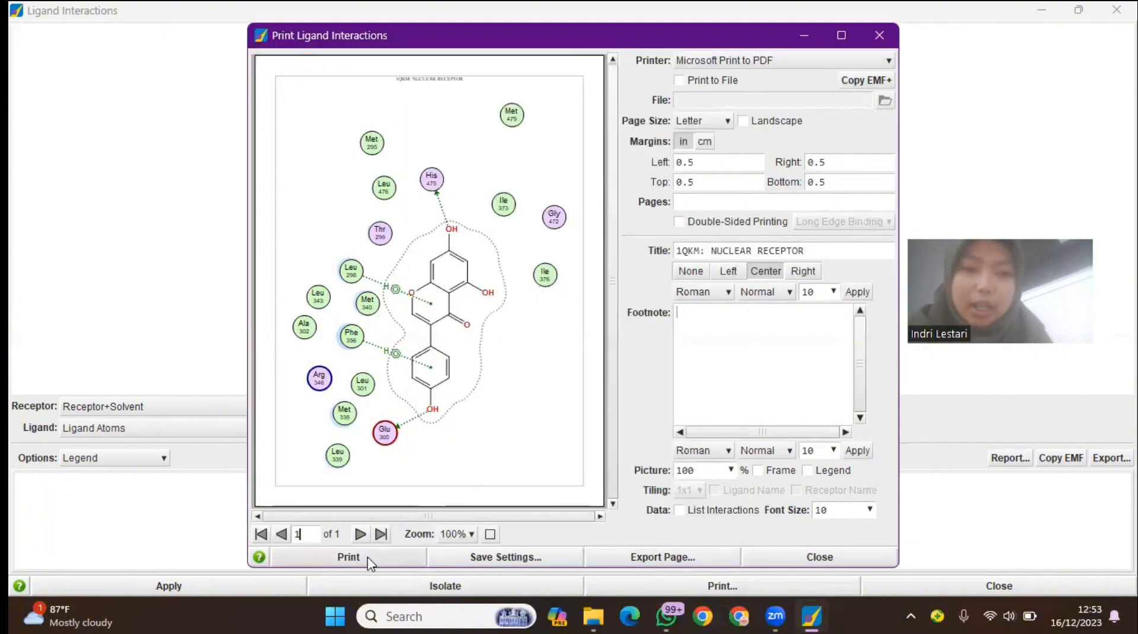
# Print the ligand interactions diagram to a PDF named hasil dock laporan in the Documents folder
pyautogui.click(349, 557)
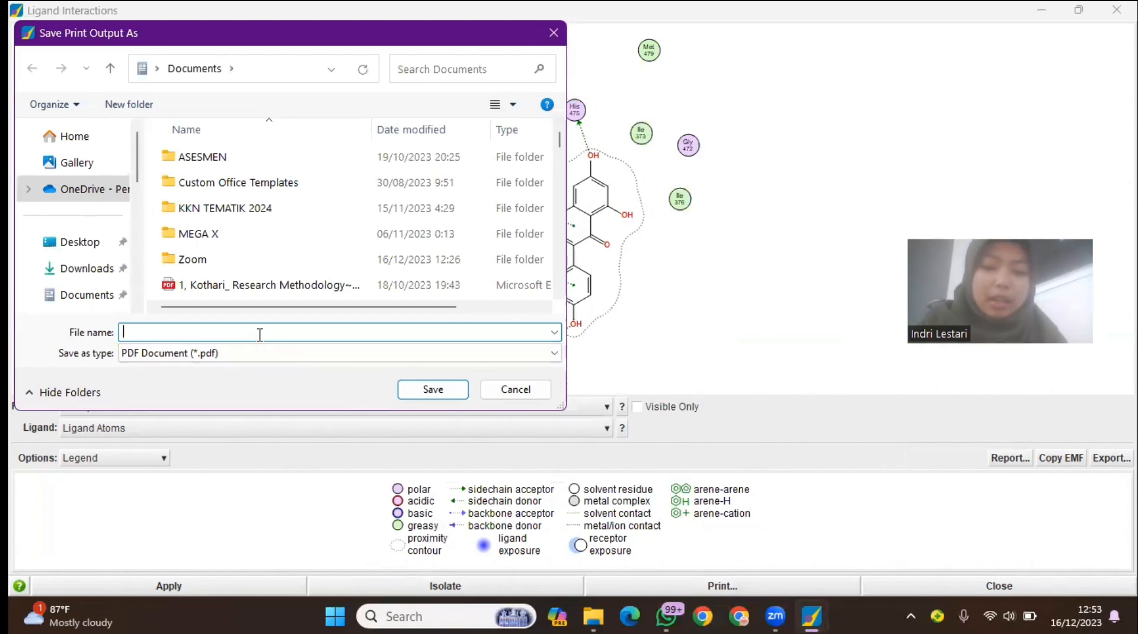
pyautogui.write('hasil doc')
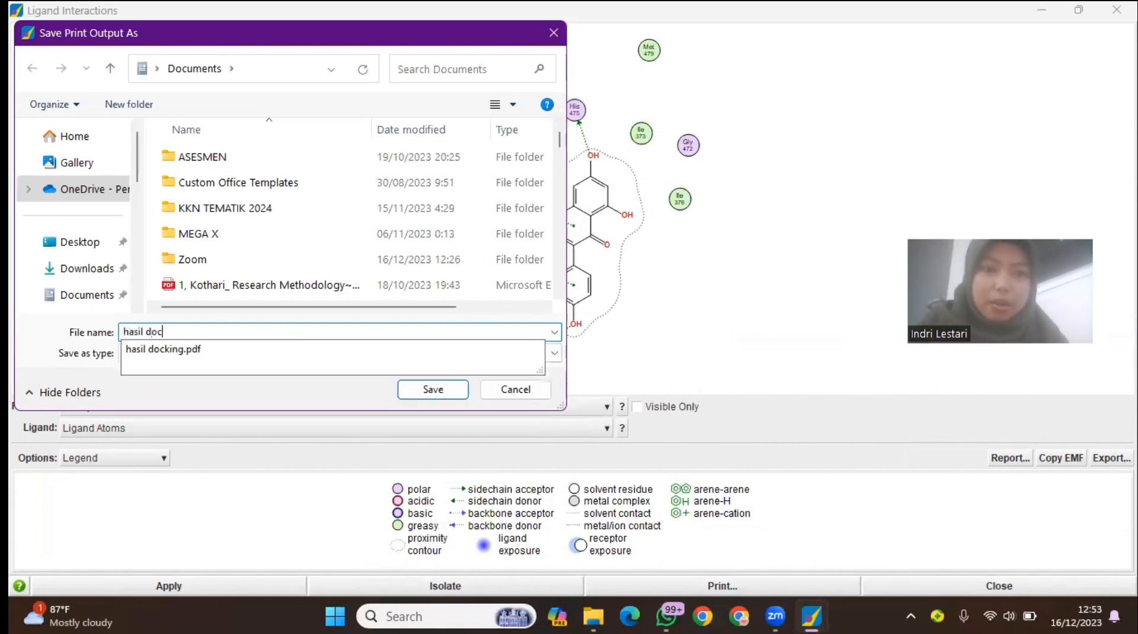
pyautogui.write('k')
pyautogui.click(259, 333)
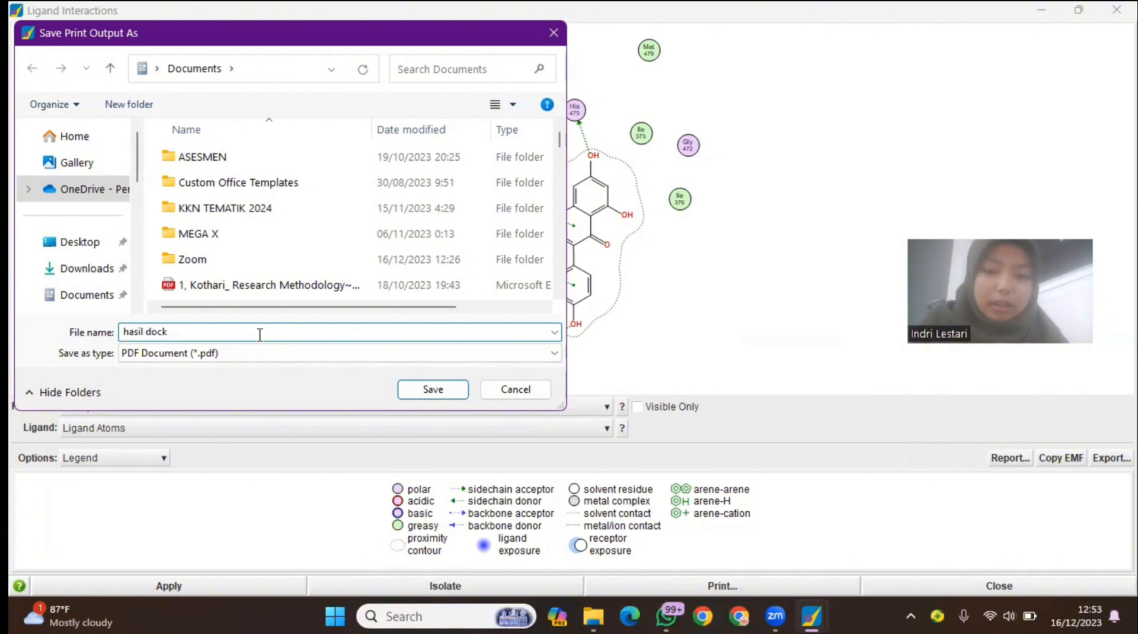
pyautogui.write('laporan')
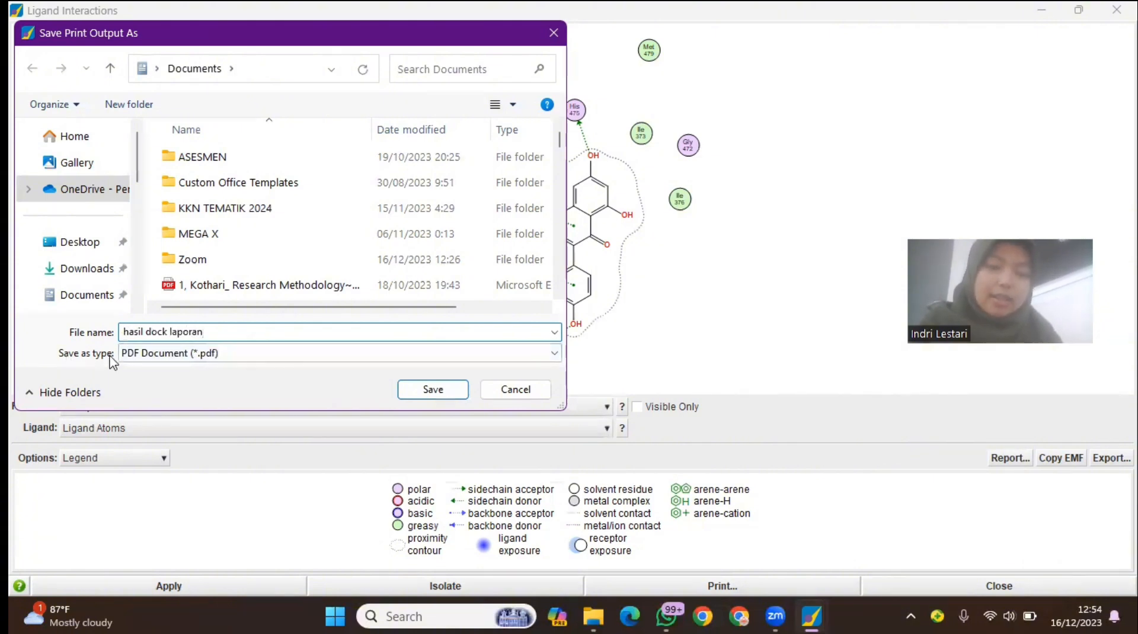
pyautogui.click(423, 392)
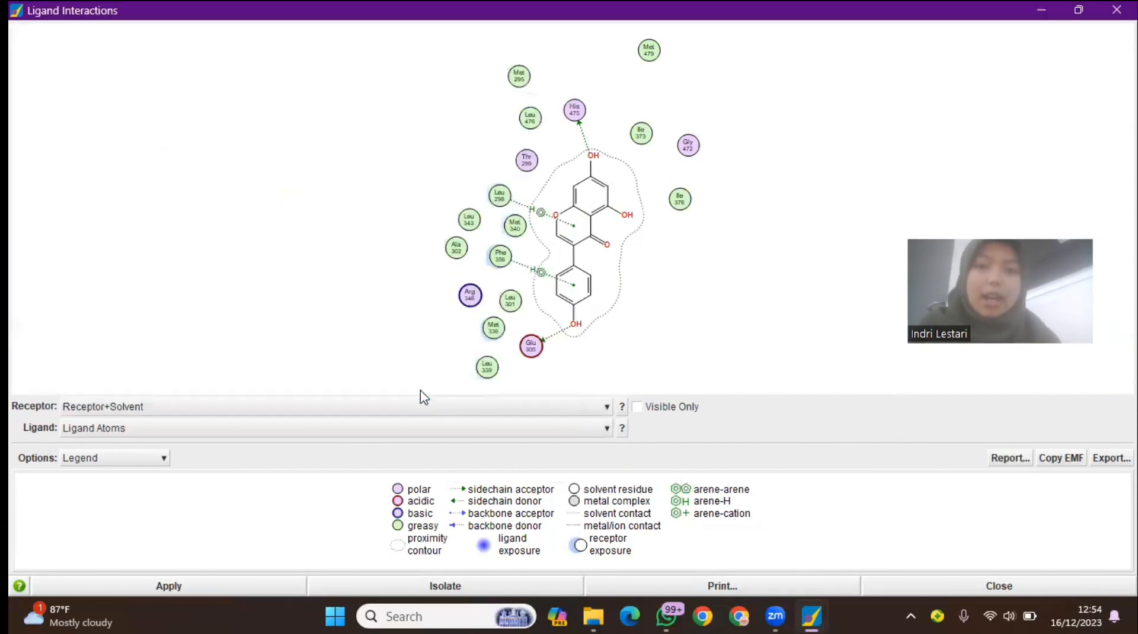